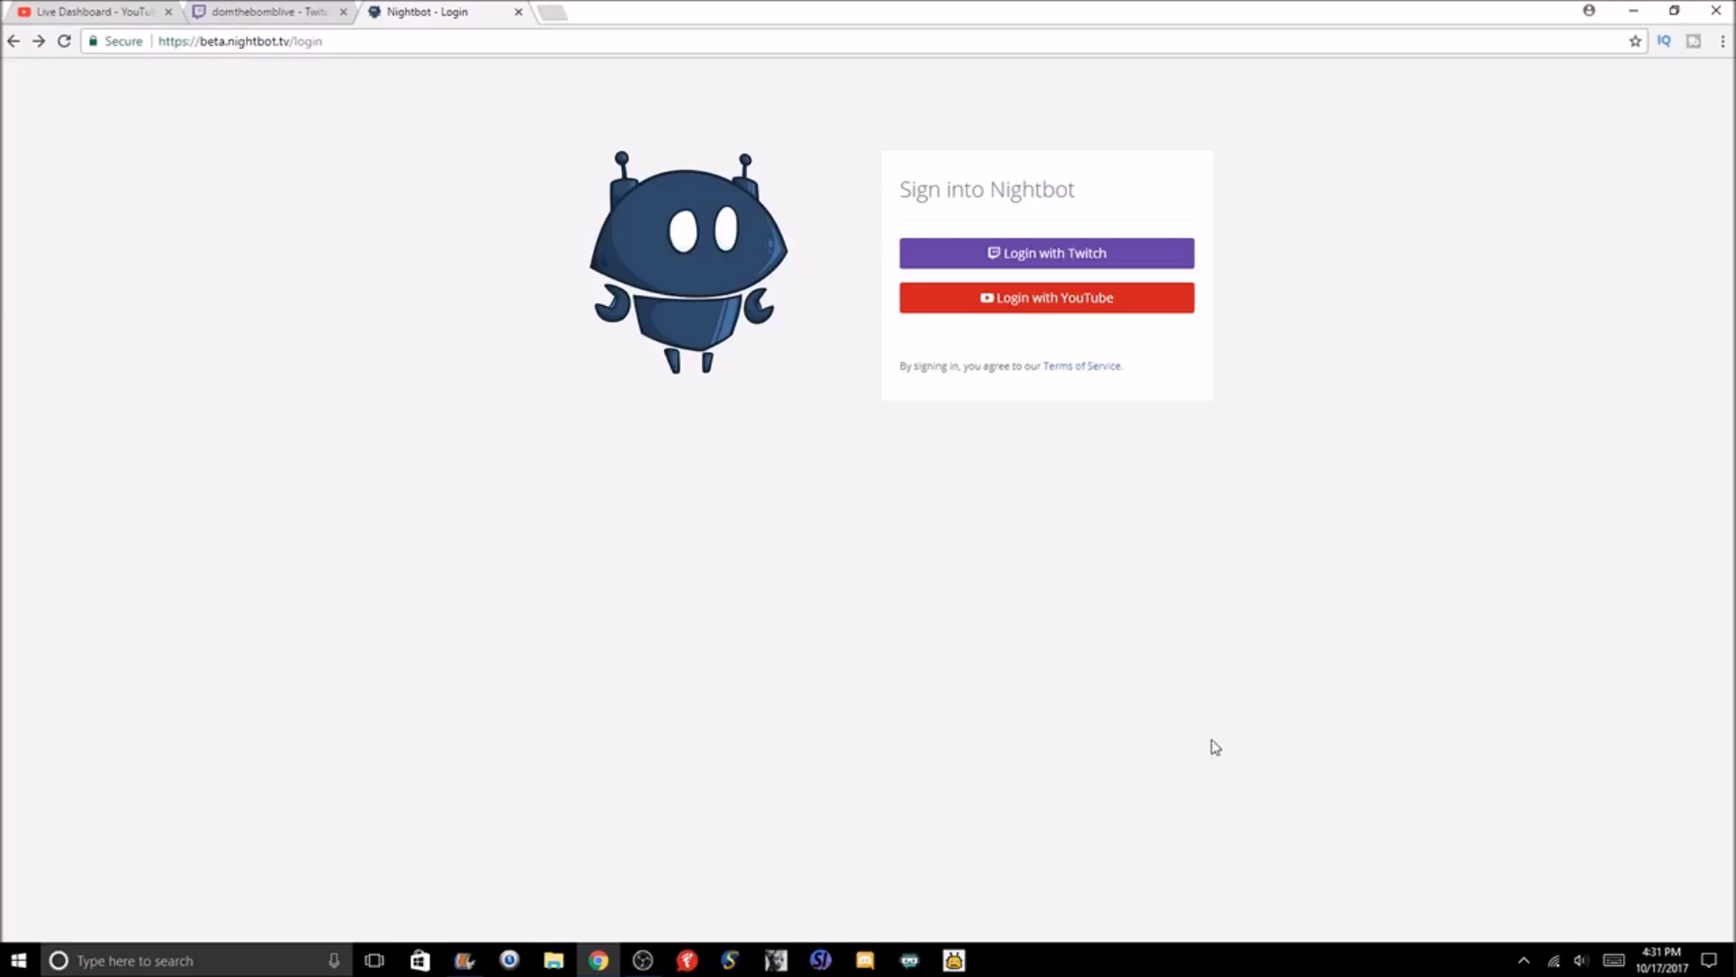
Log in to Nightbot with Twitch and authorize Nightbot Beta for the channel
left_click(1123, 260)
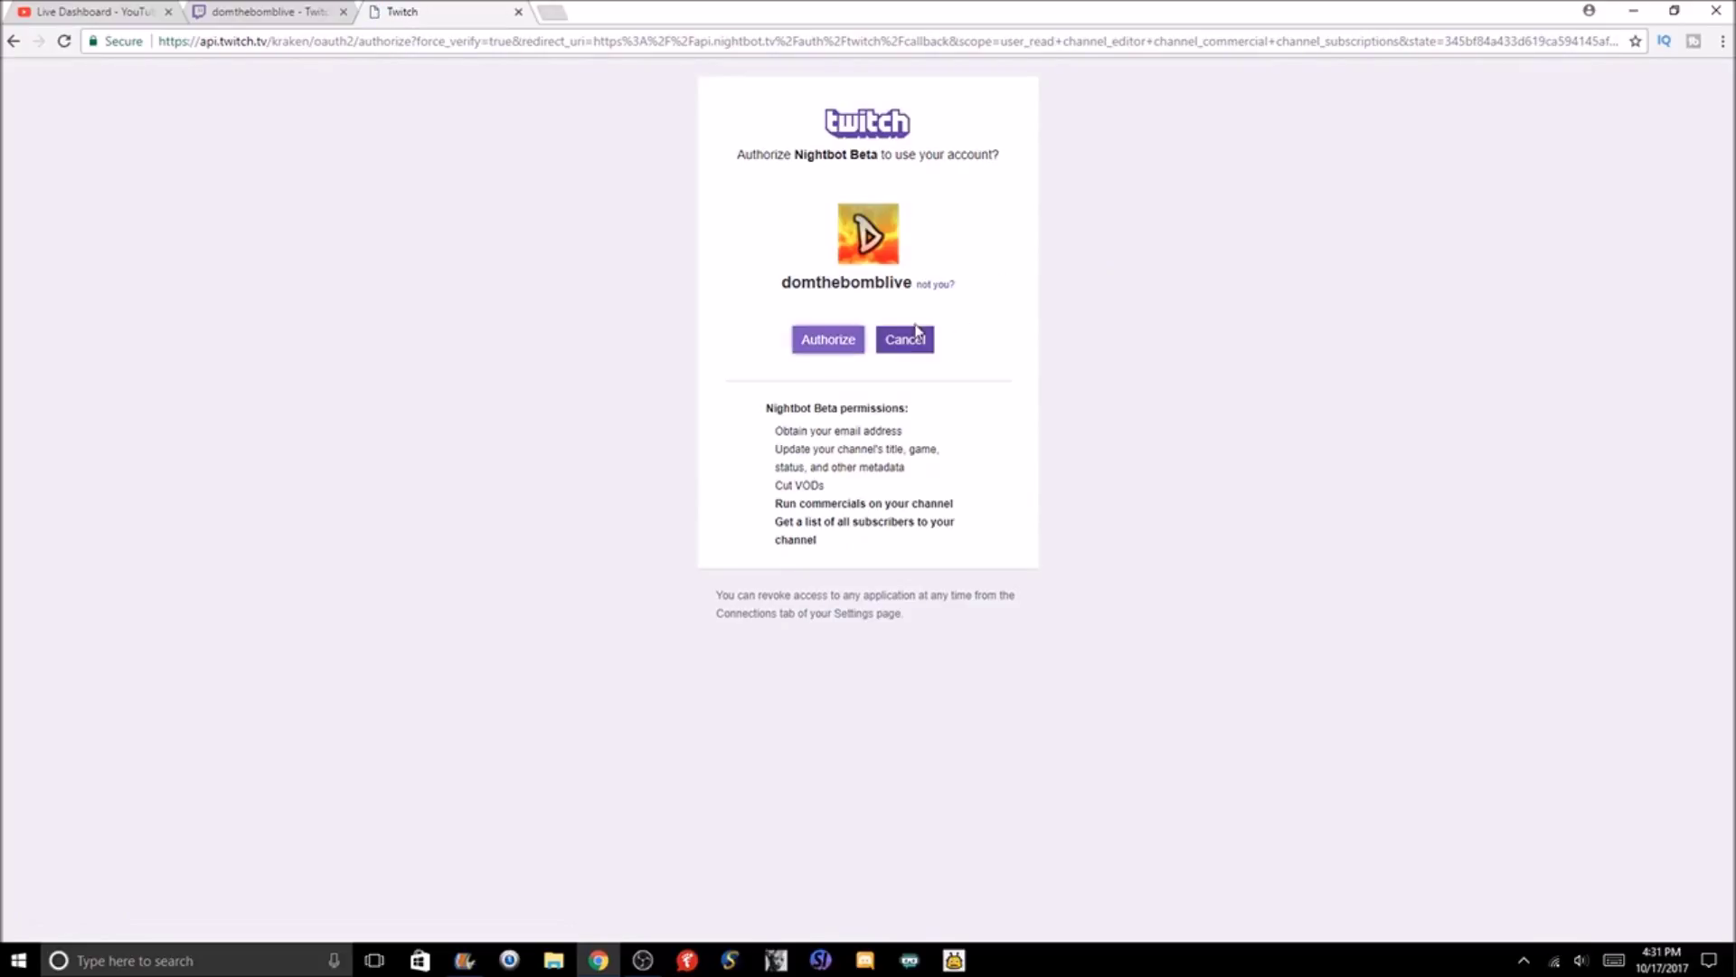
left_click(827, 338)
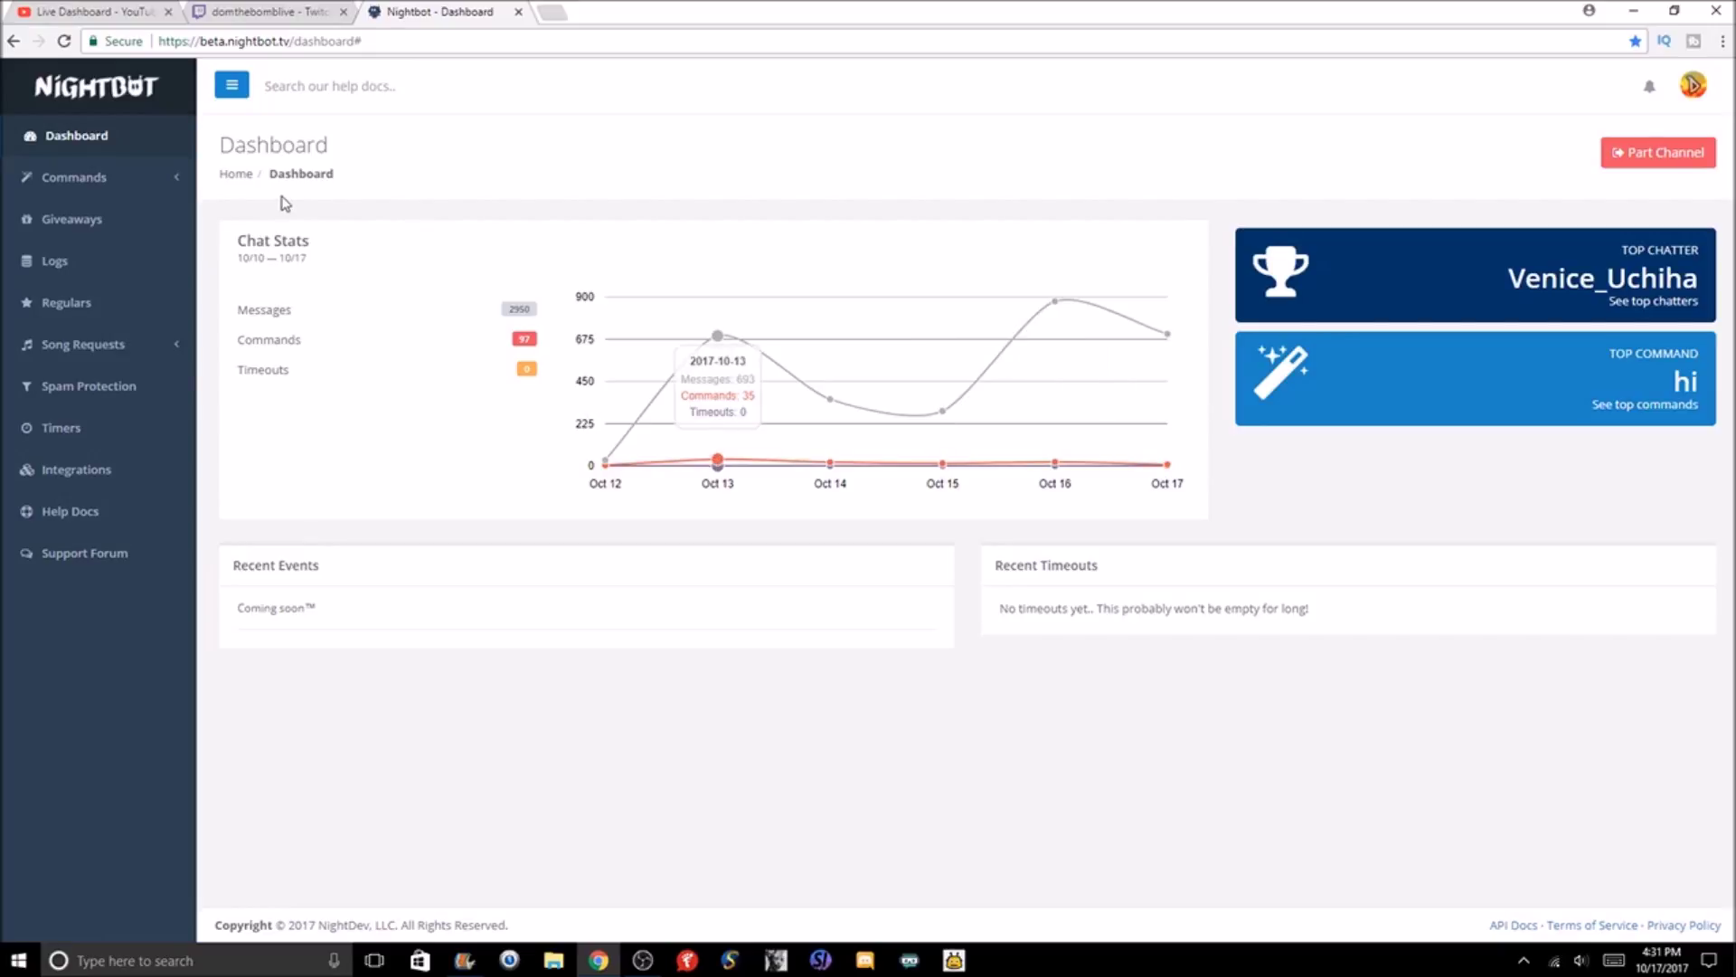
Open the Song Requests page and play, mute, then pause the current song's video
left_click(129, 361)
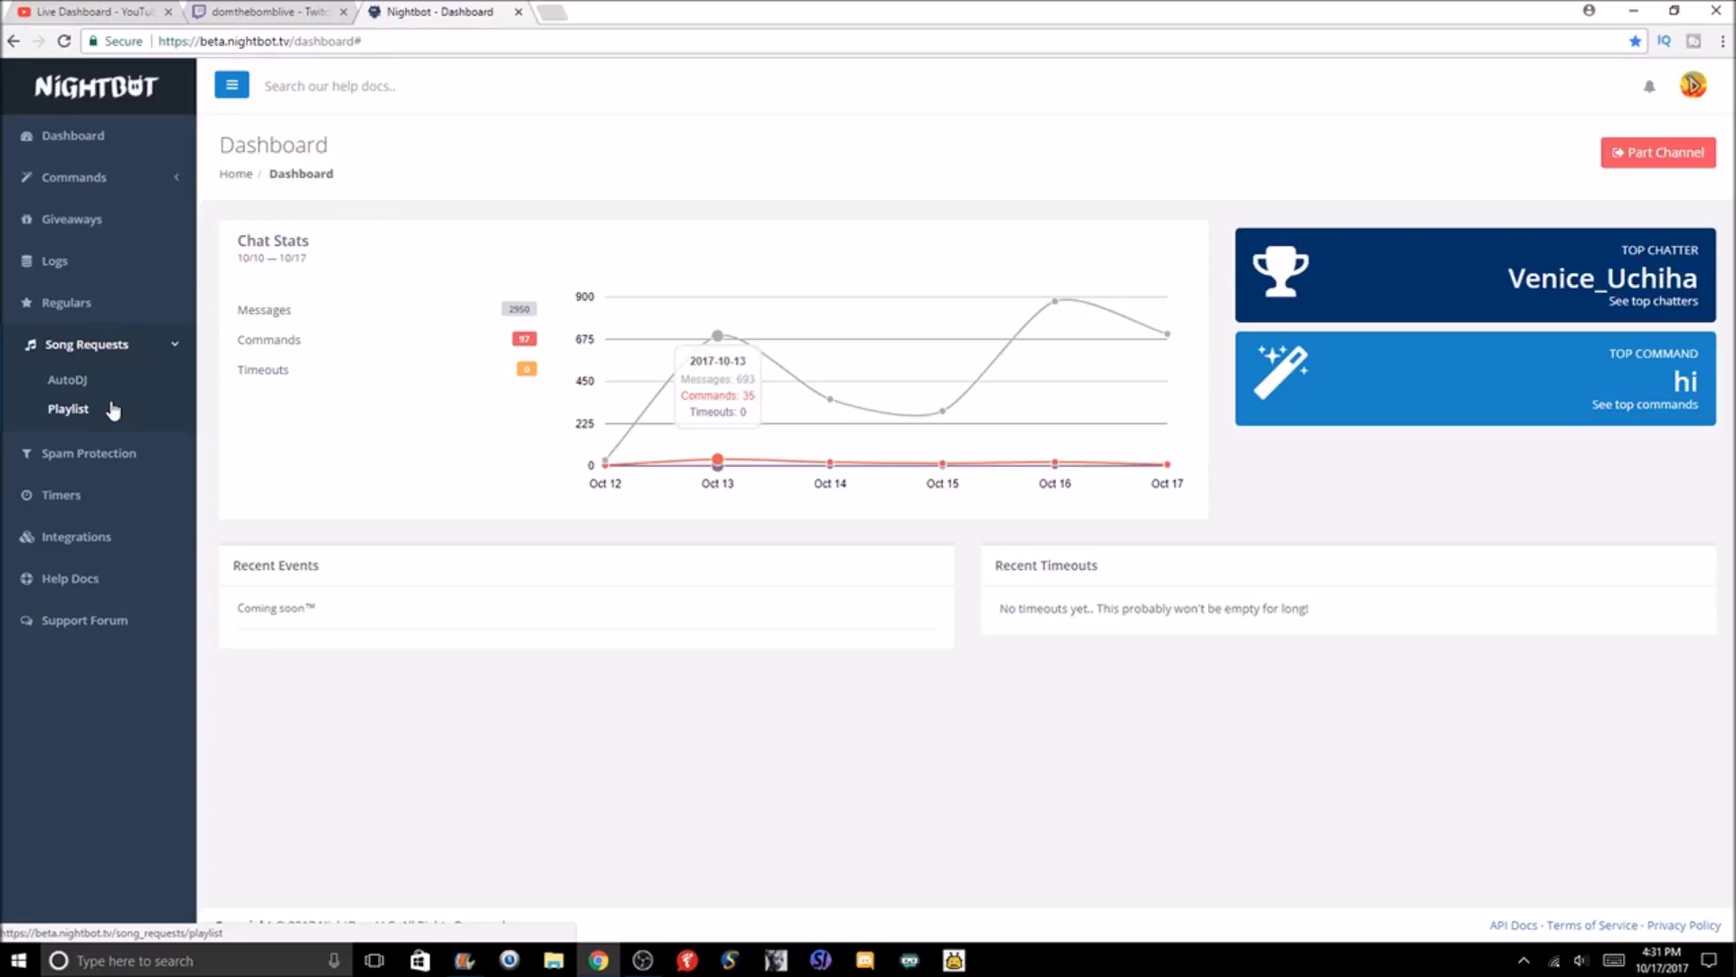
left_click(112, 379)
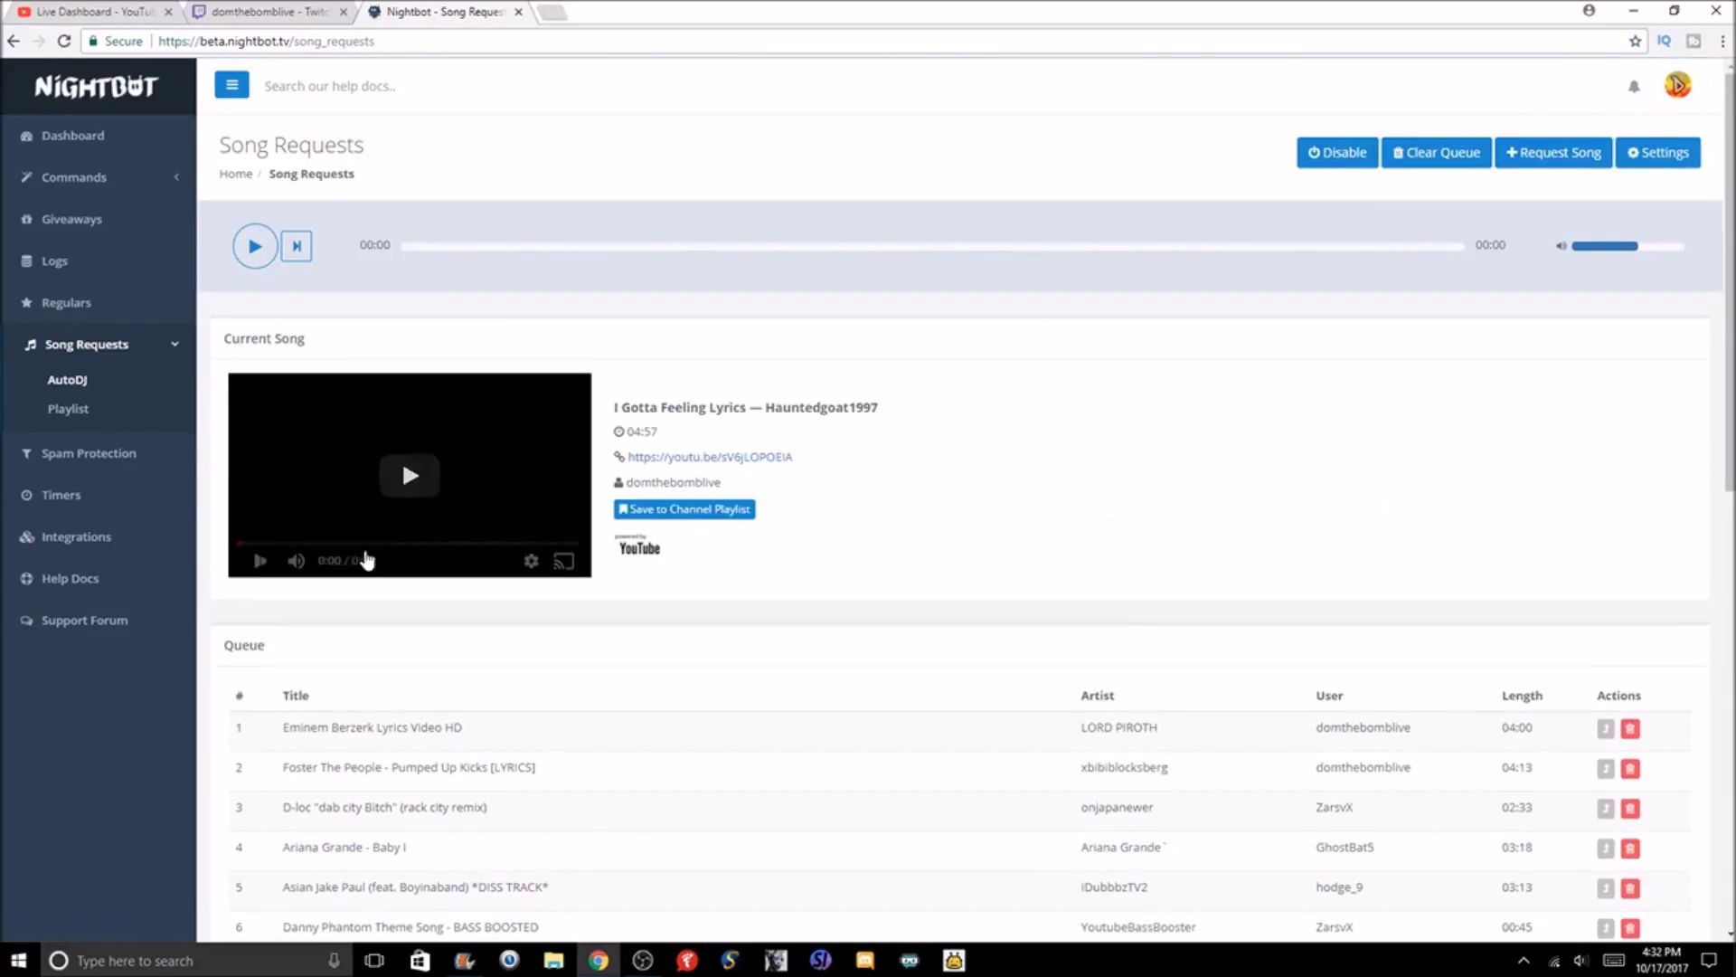
left_click(258, 566)
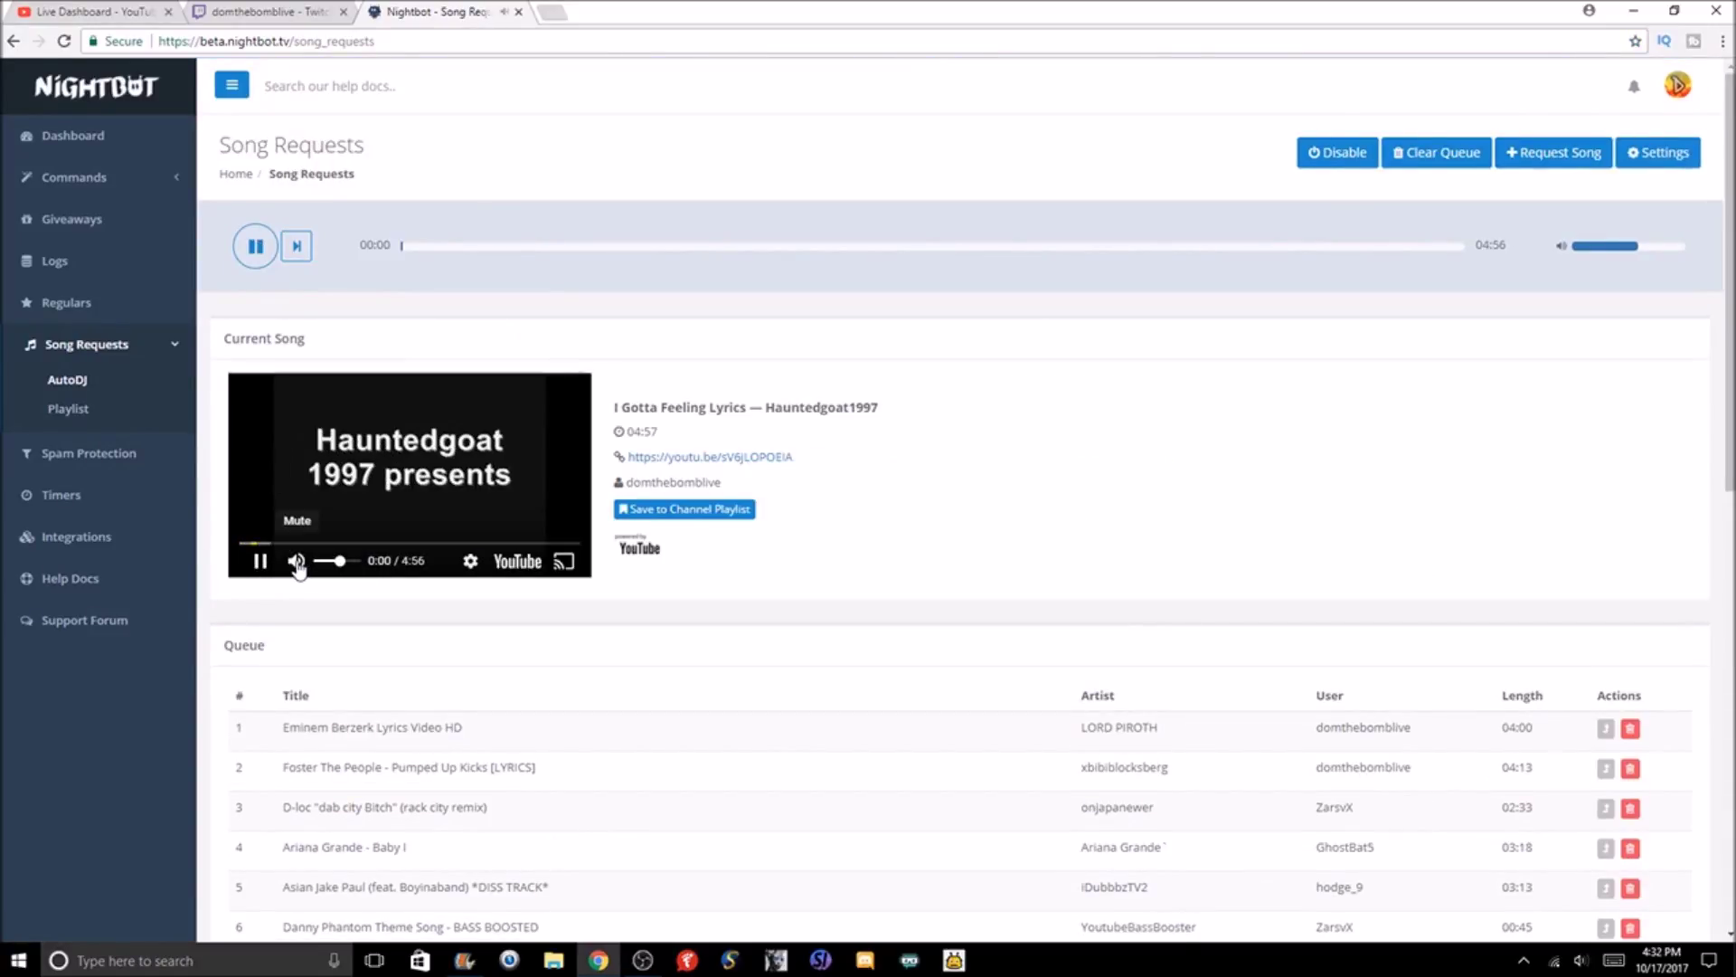
left_click(292, 561)
left_click(261, 562)
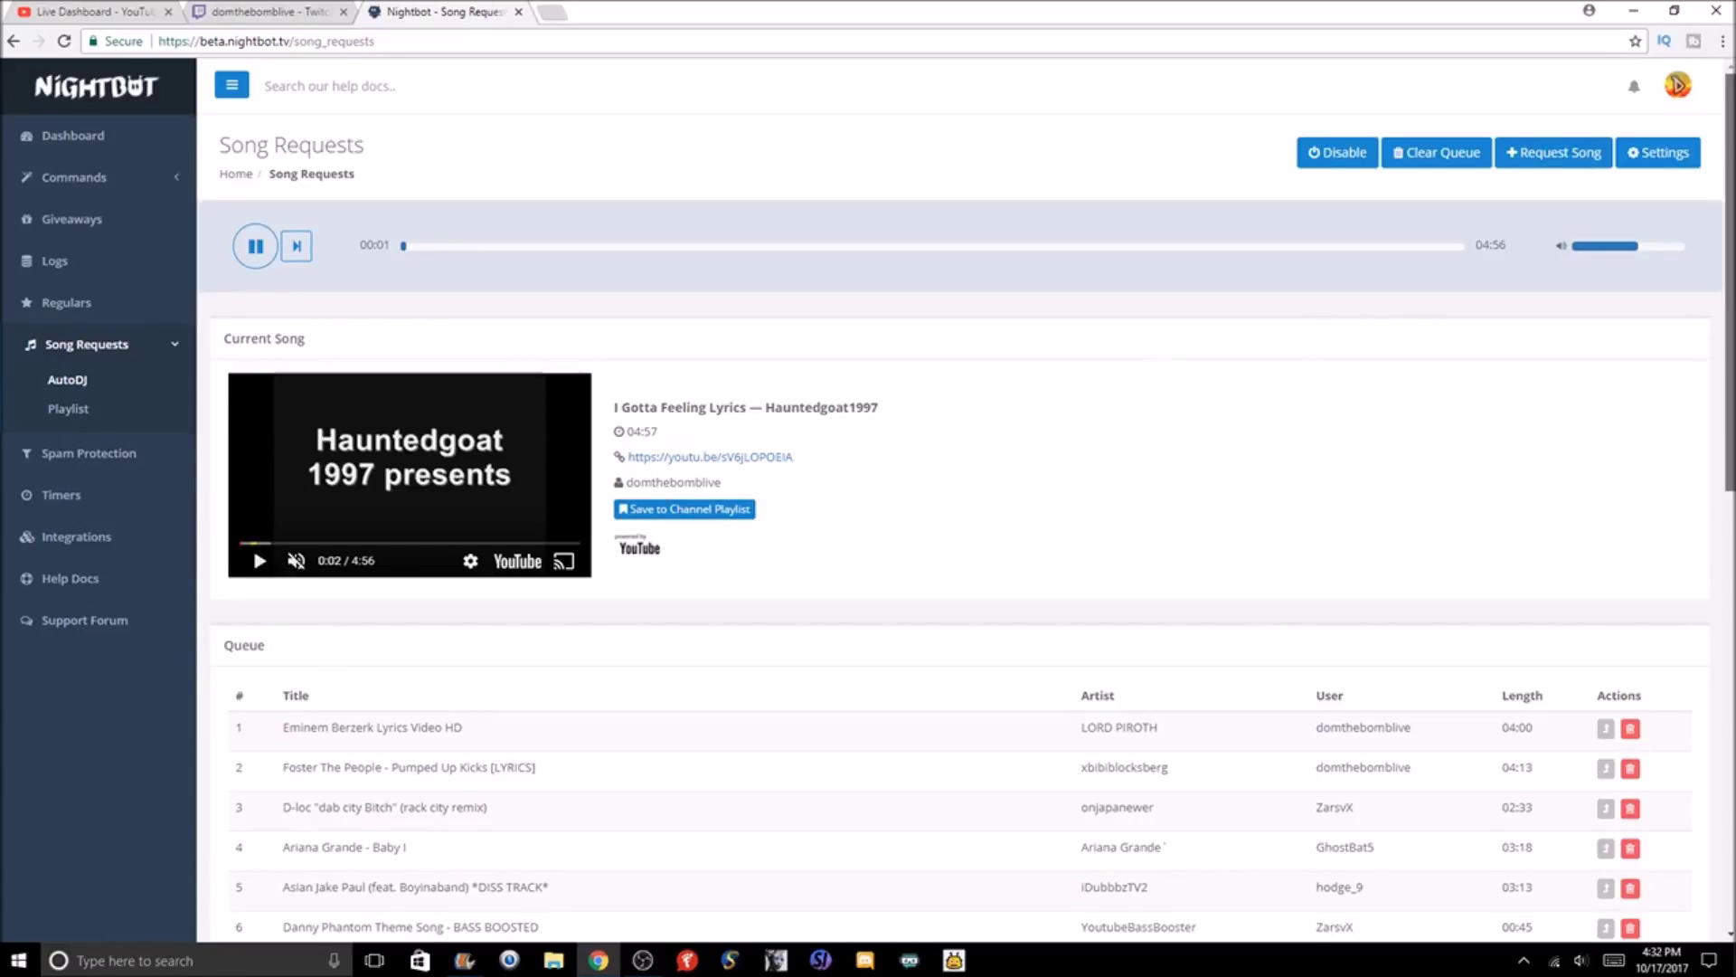
Ask to clear the song request queue
mouse_move(1731, 289)
left_mouse_down()
mouse_move(1730, 475)
mouse_move(1730, 272)
left_mouse_up()
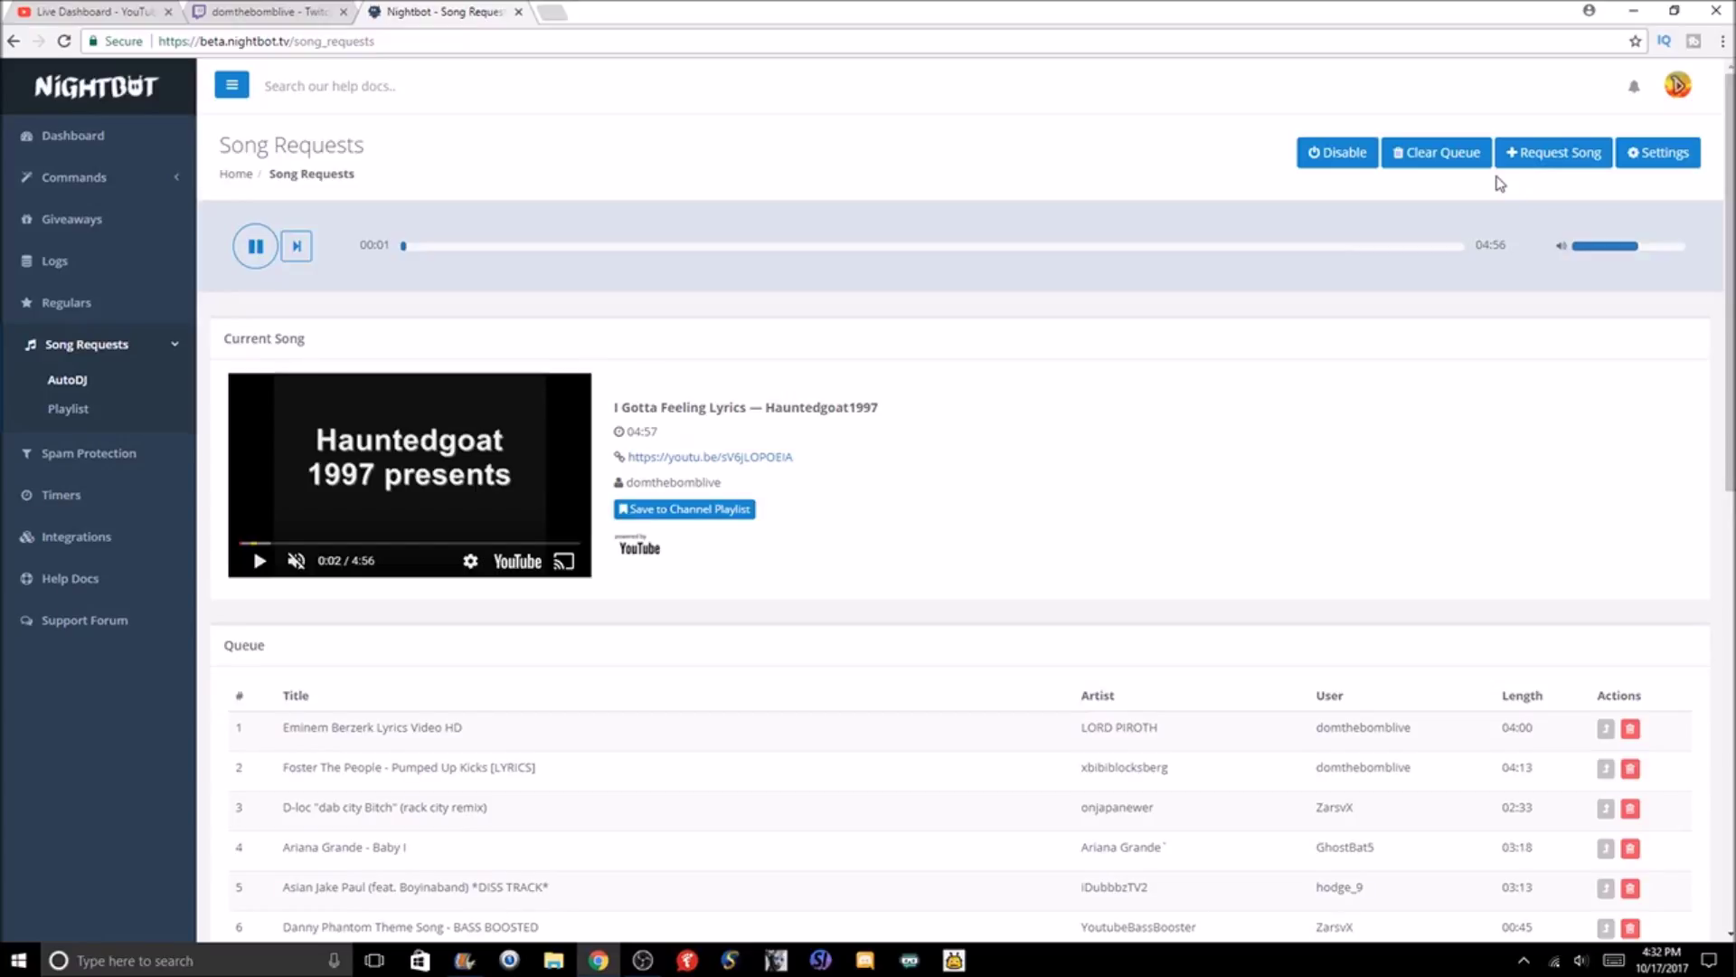
mouse_move(1730, 272)
left_mouse_down()
mouse_move(1730, 299)
mouse_move(1730, 272)
left_mouse_up()
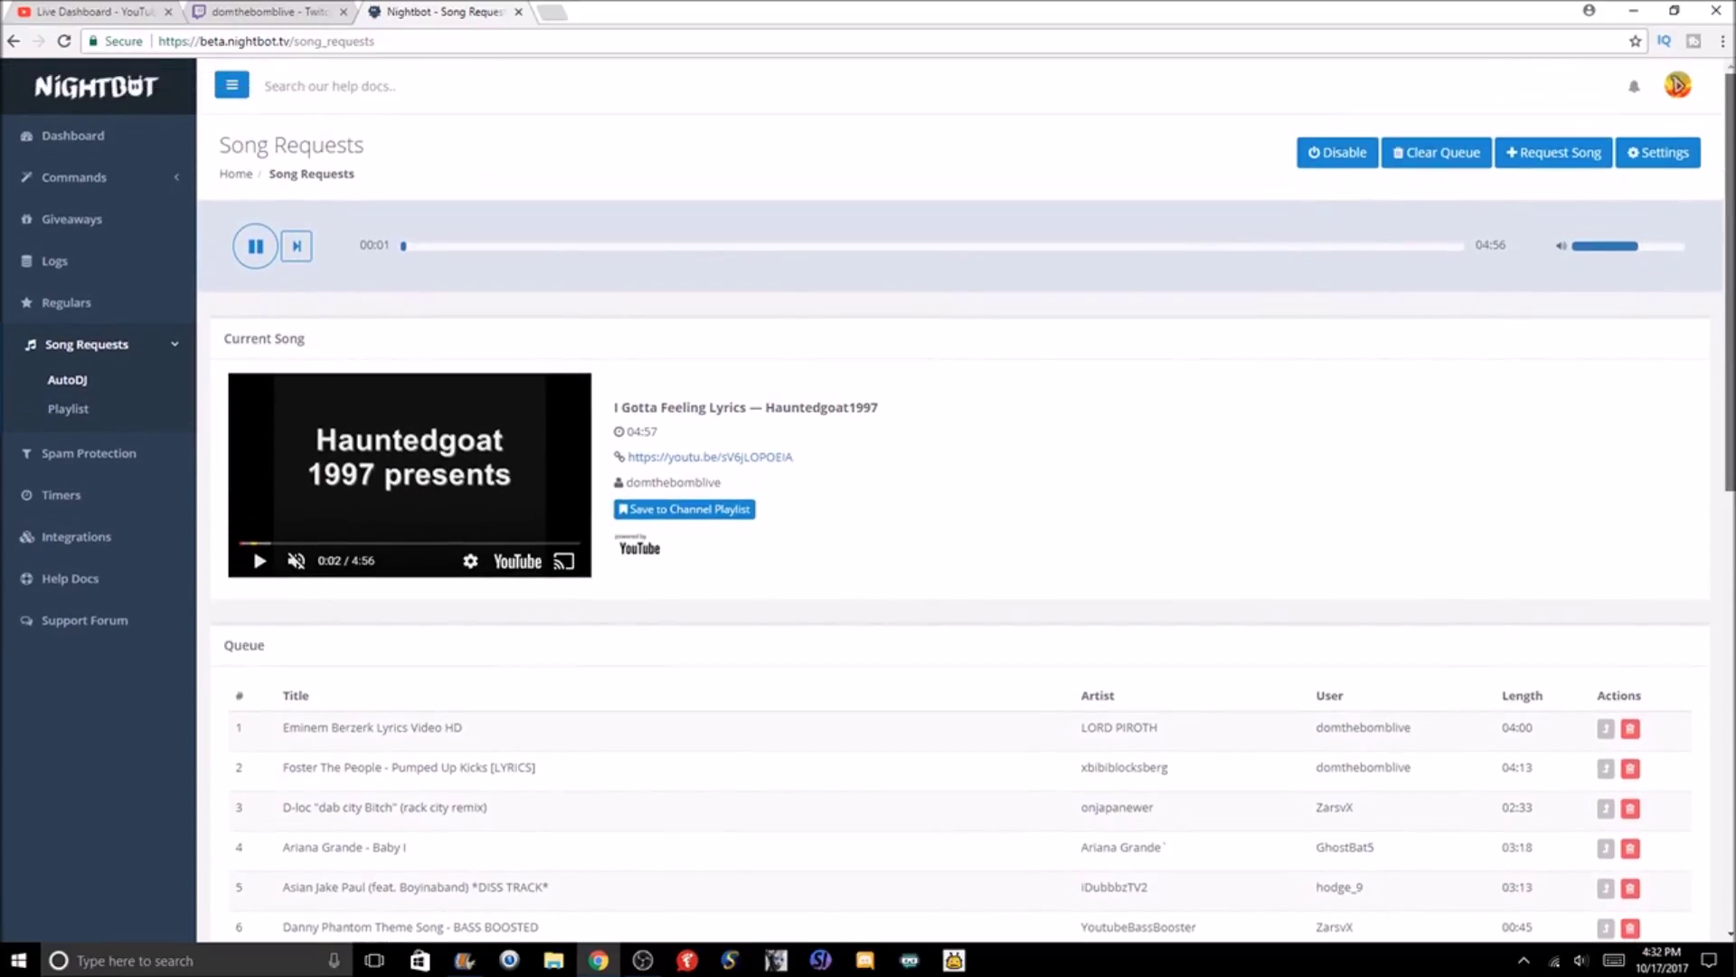
left_click(1446, 164)
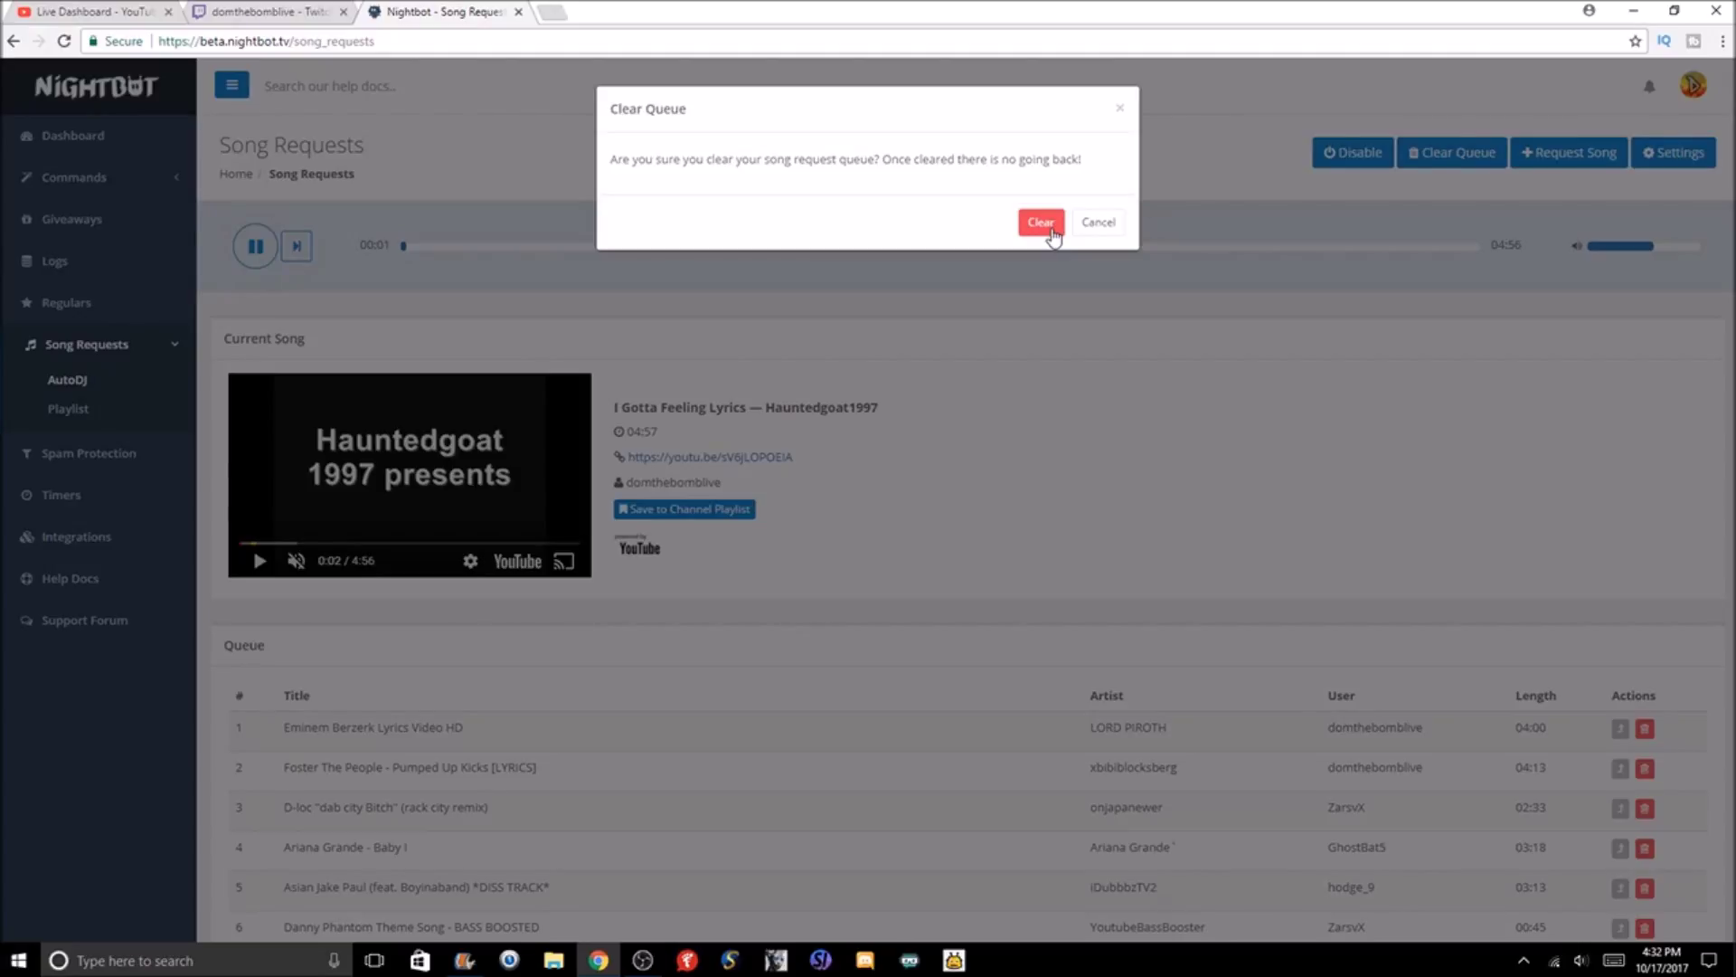
Confirm clearing the queue and scroll through the refilled playlist songs
left_click(1041, 223)
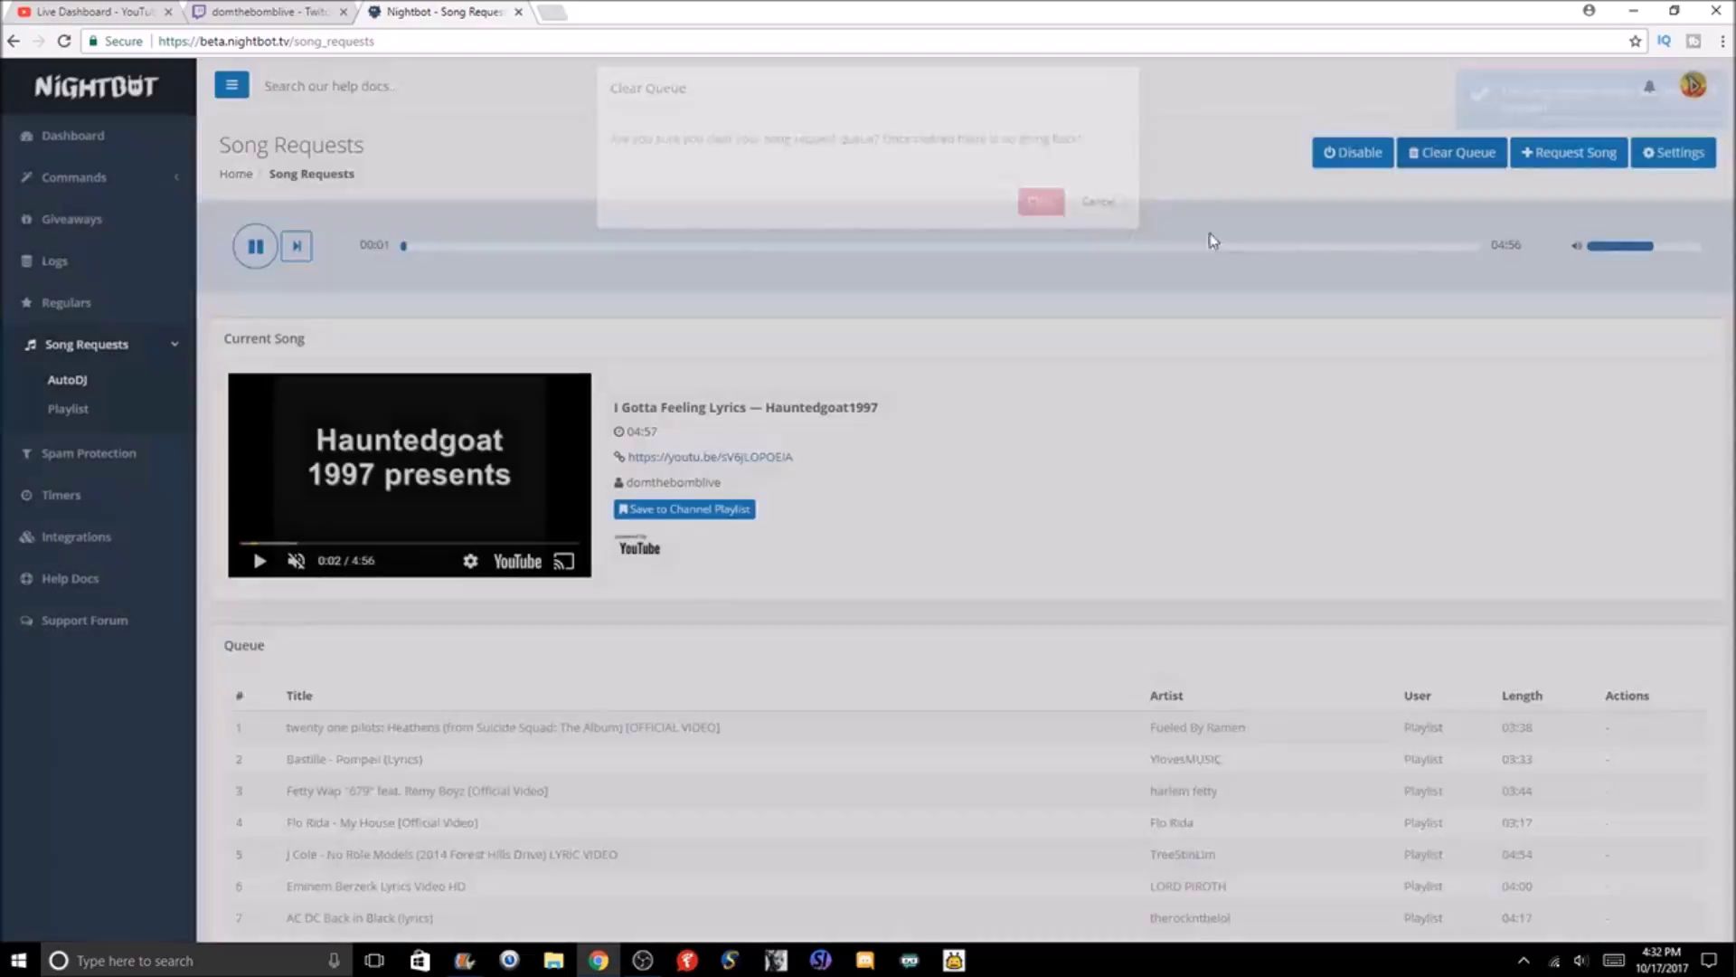
scroll(1052, 233, "down", 1)
scroll(1707, 440, "down", 1)
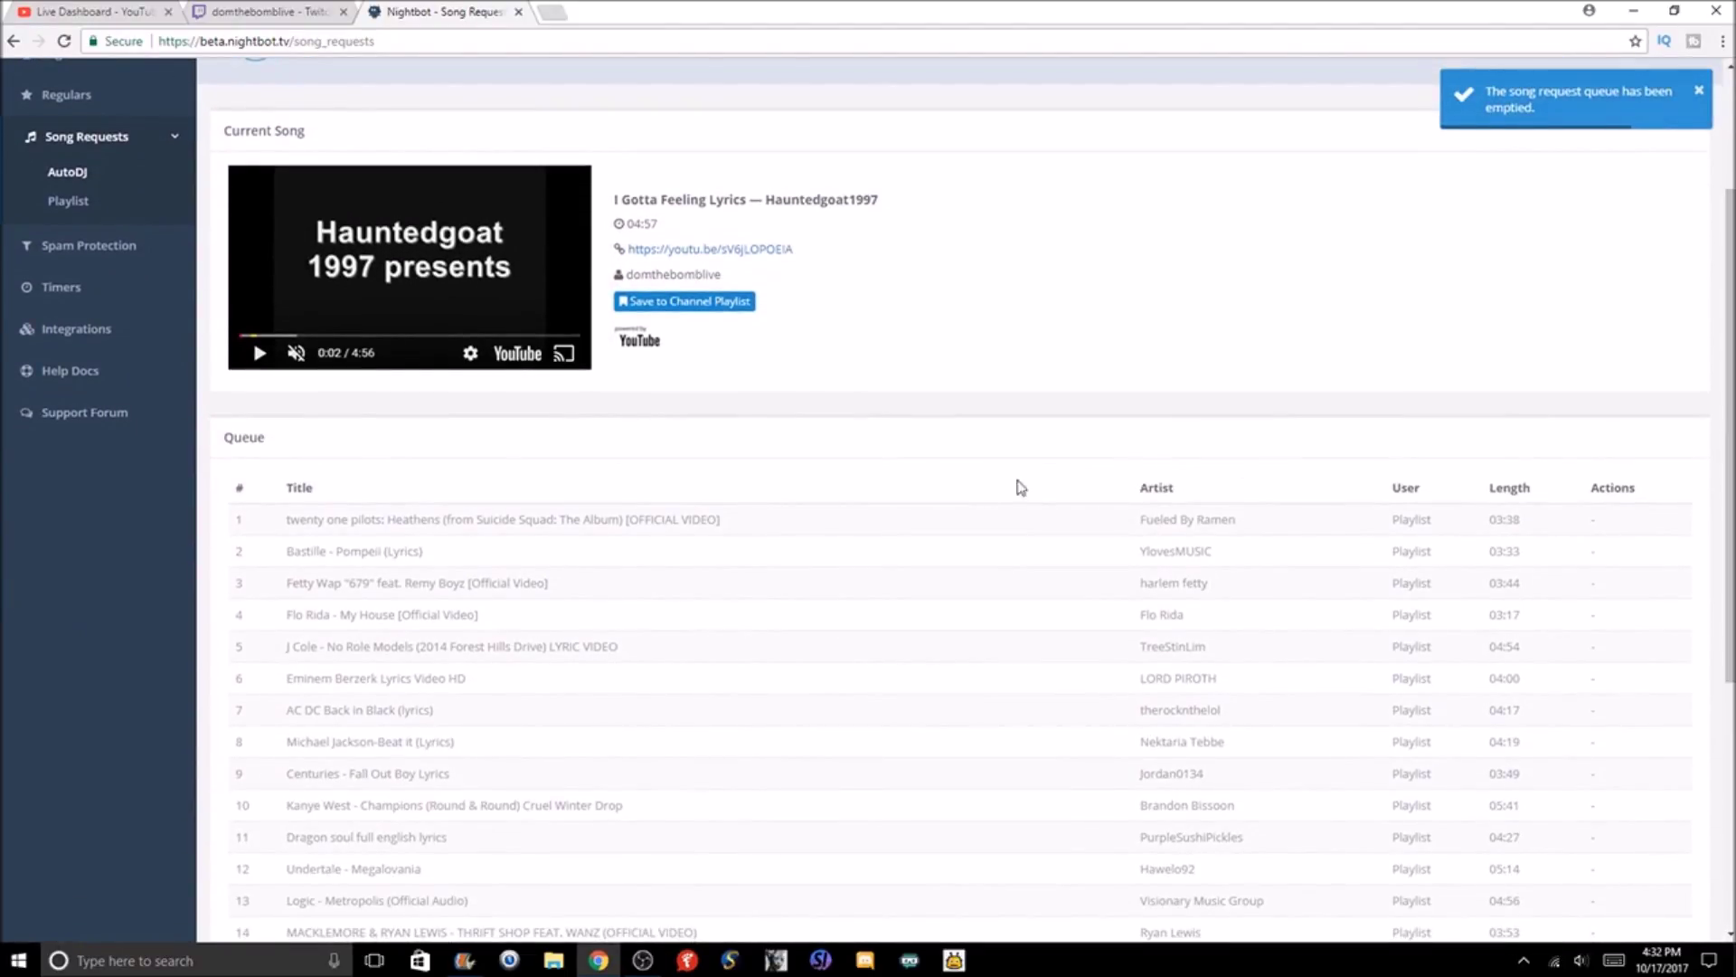
scroll(1678, 407, "down", 5)
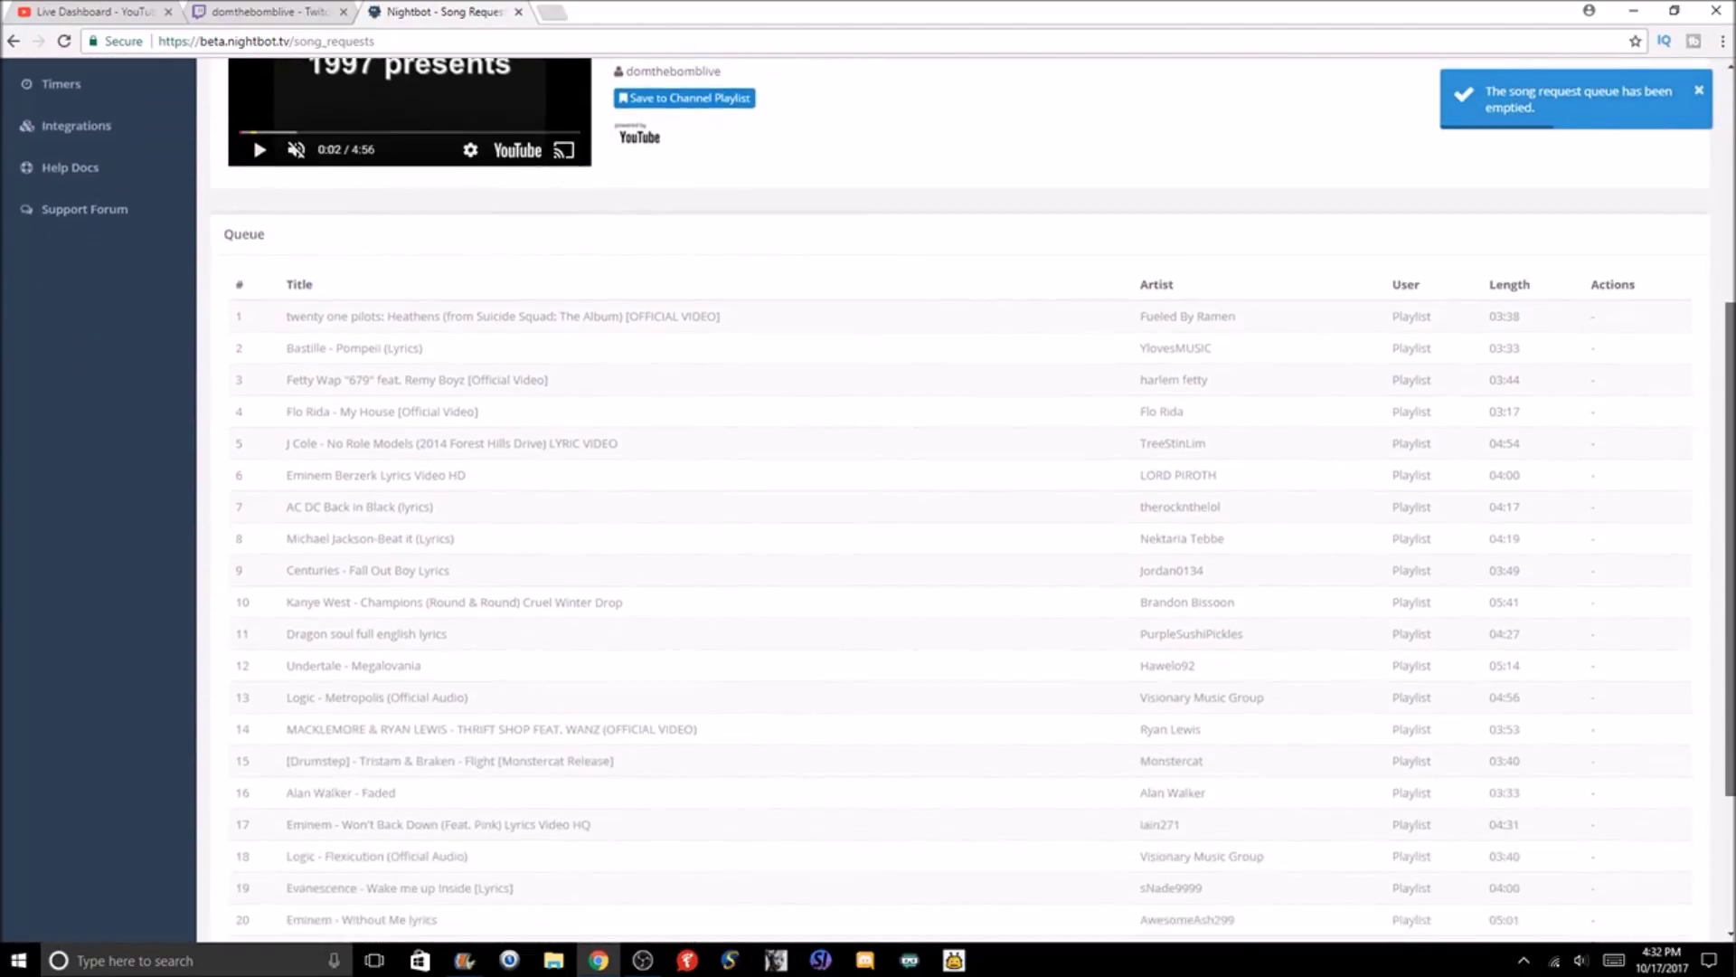
Open the Request Song form and cancel it without adding a song
scroll(961, 498, "up", 7)
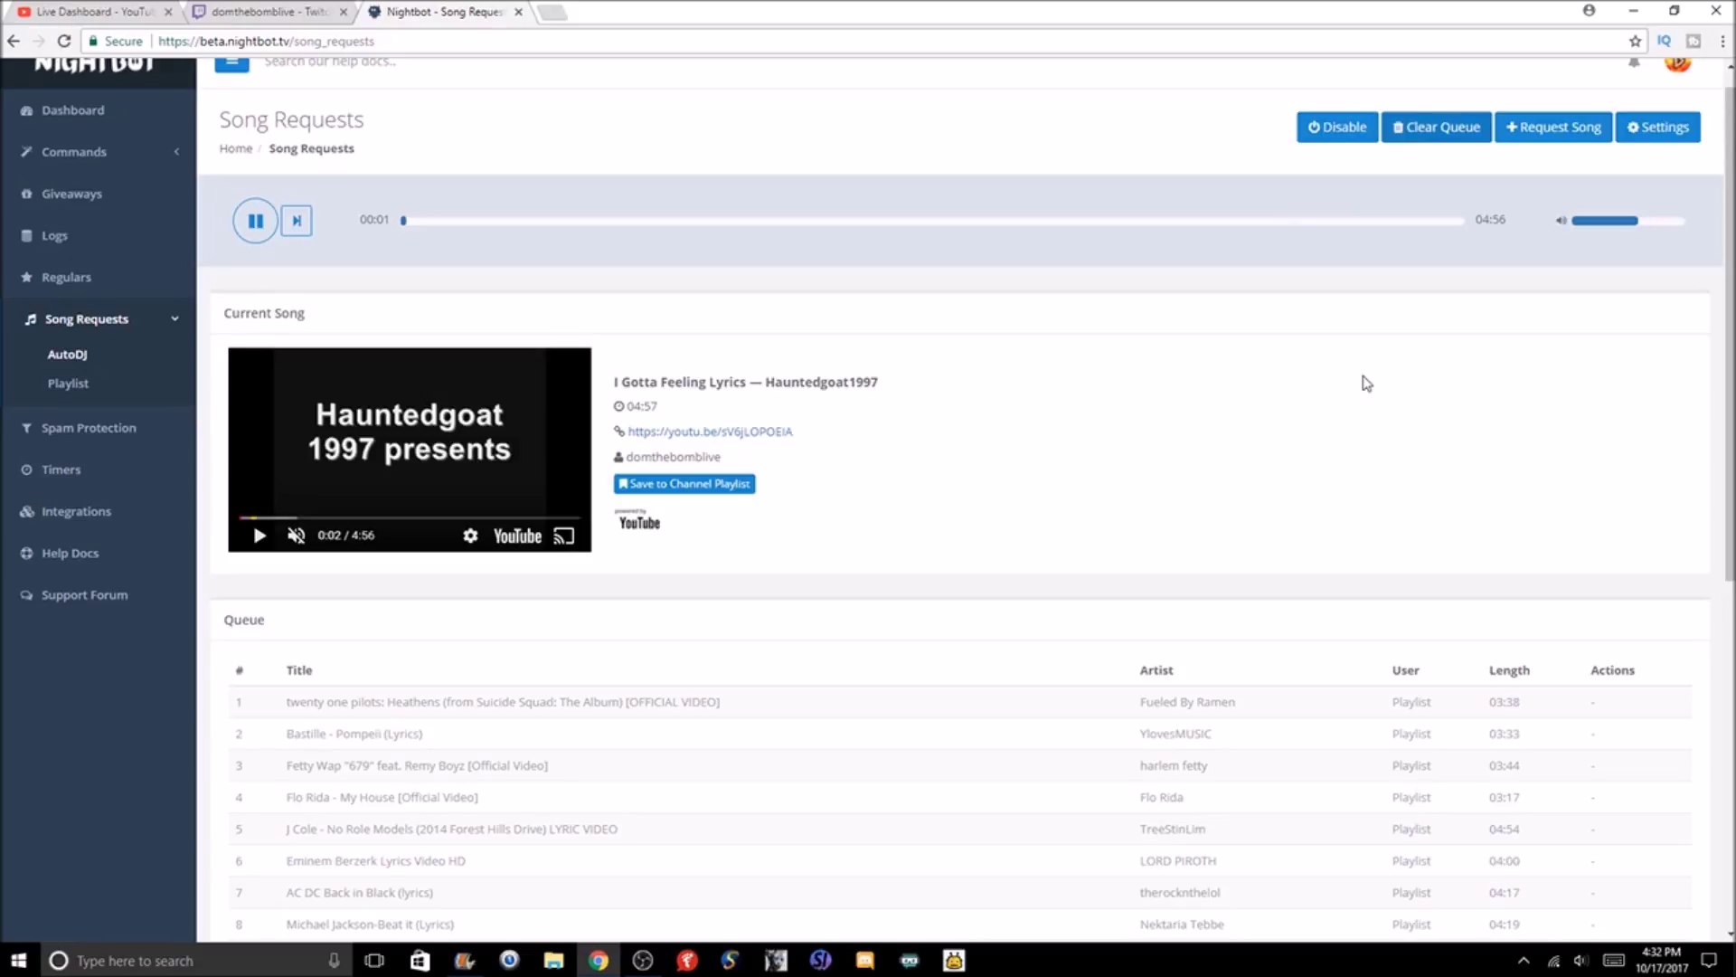
left_click(1541, 138)
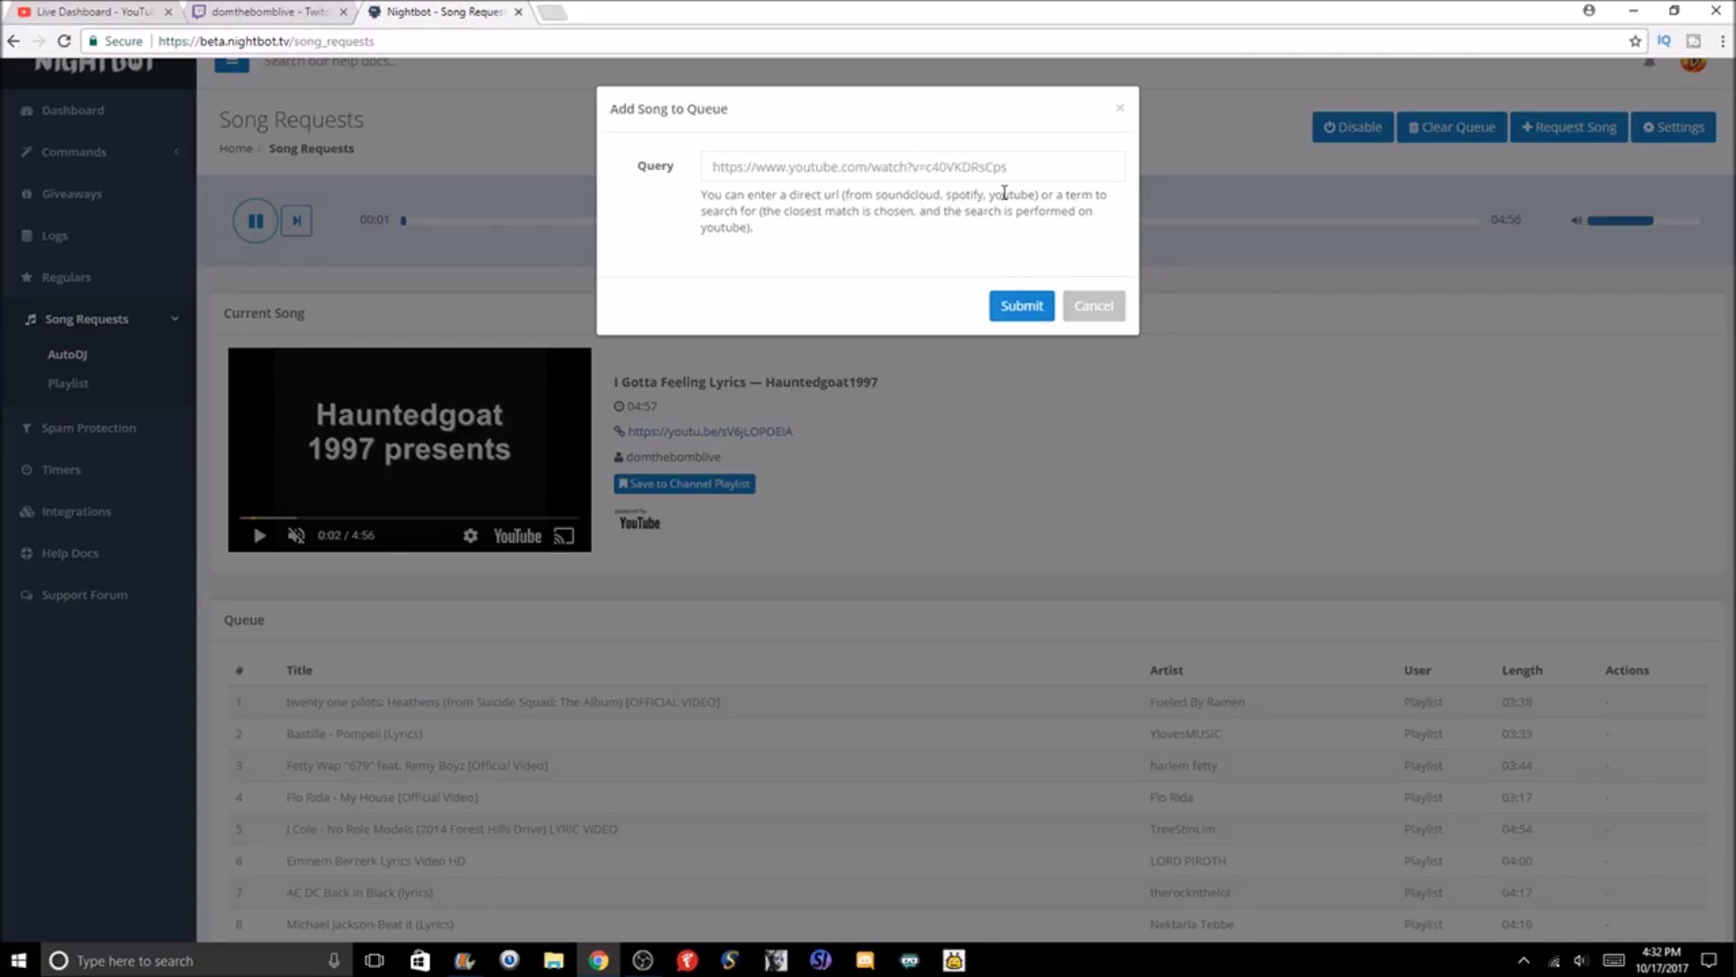
left_click(1097, 305)
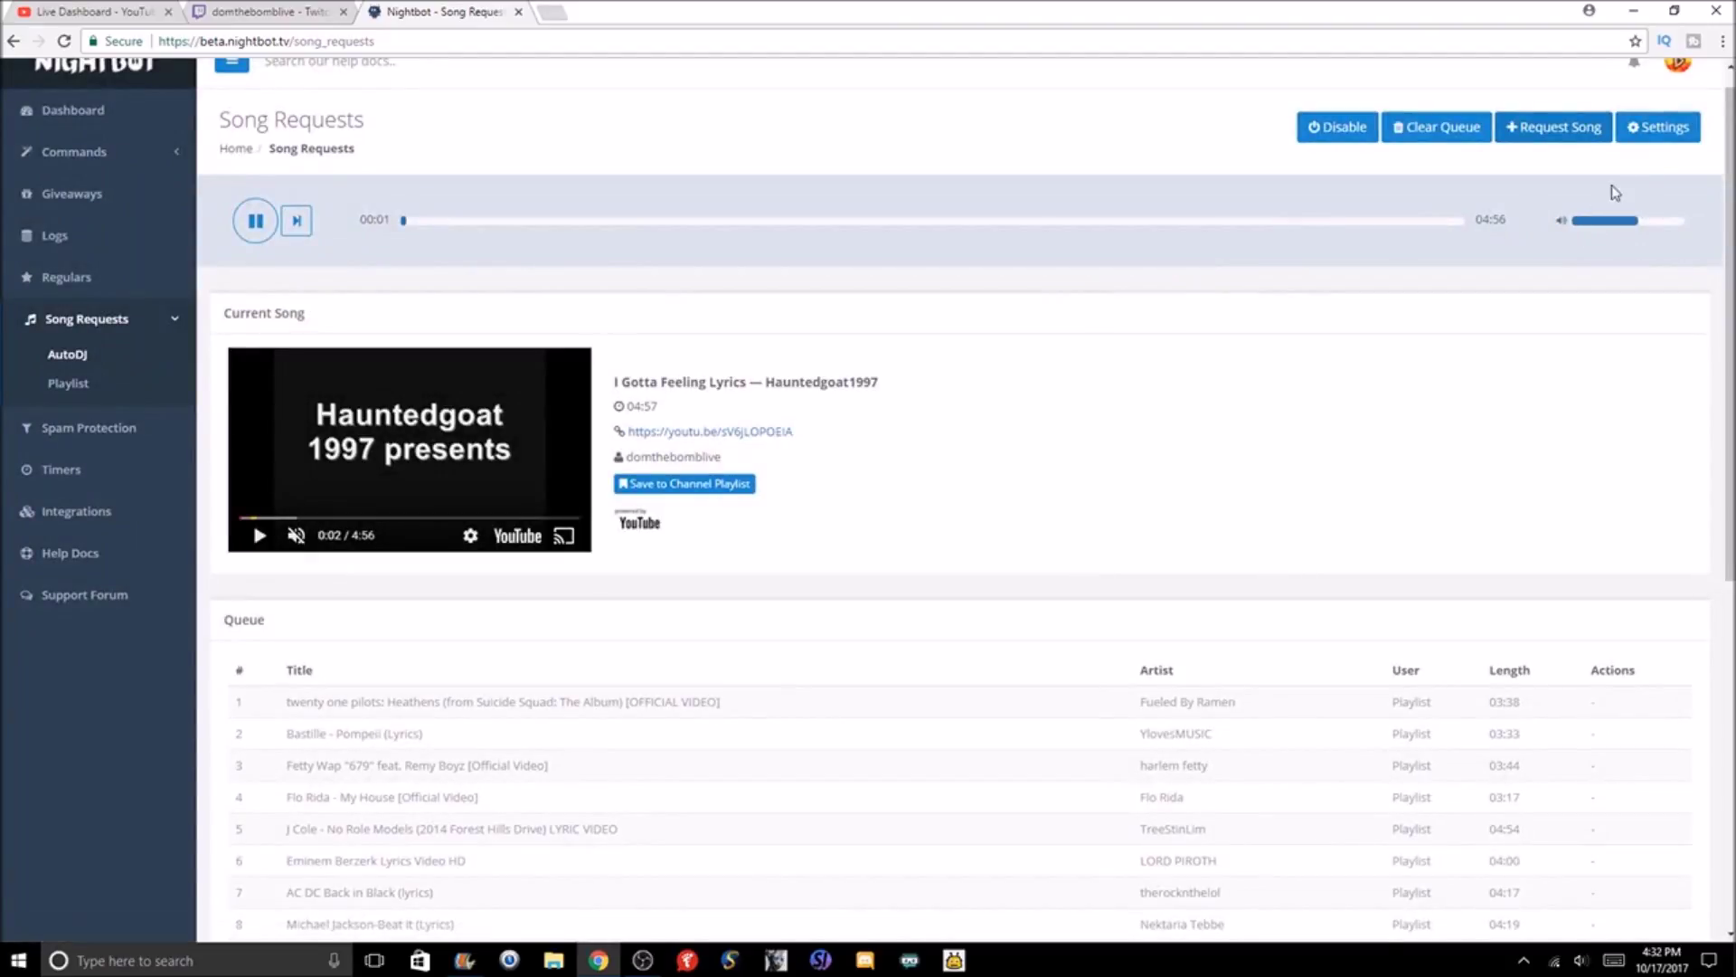
In Song Request Settings, keep Everyone as the user level and leave Providers unchanged
left_click(1659, 127)
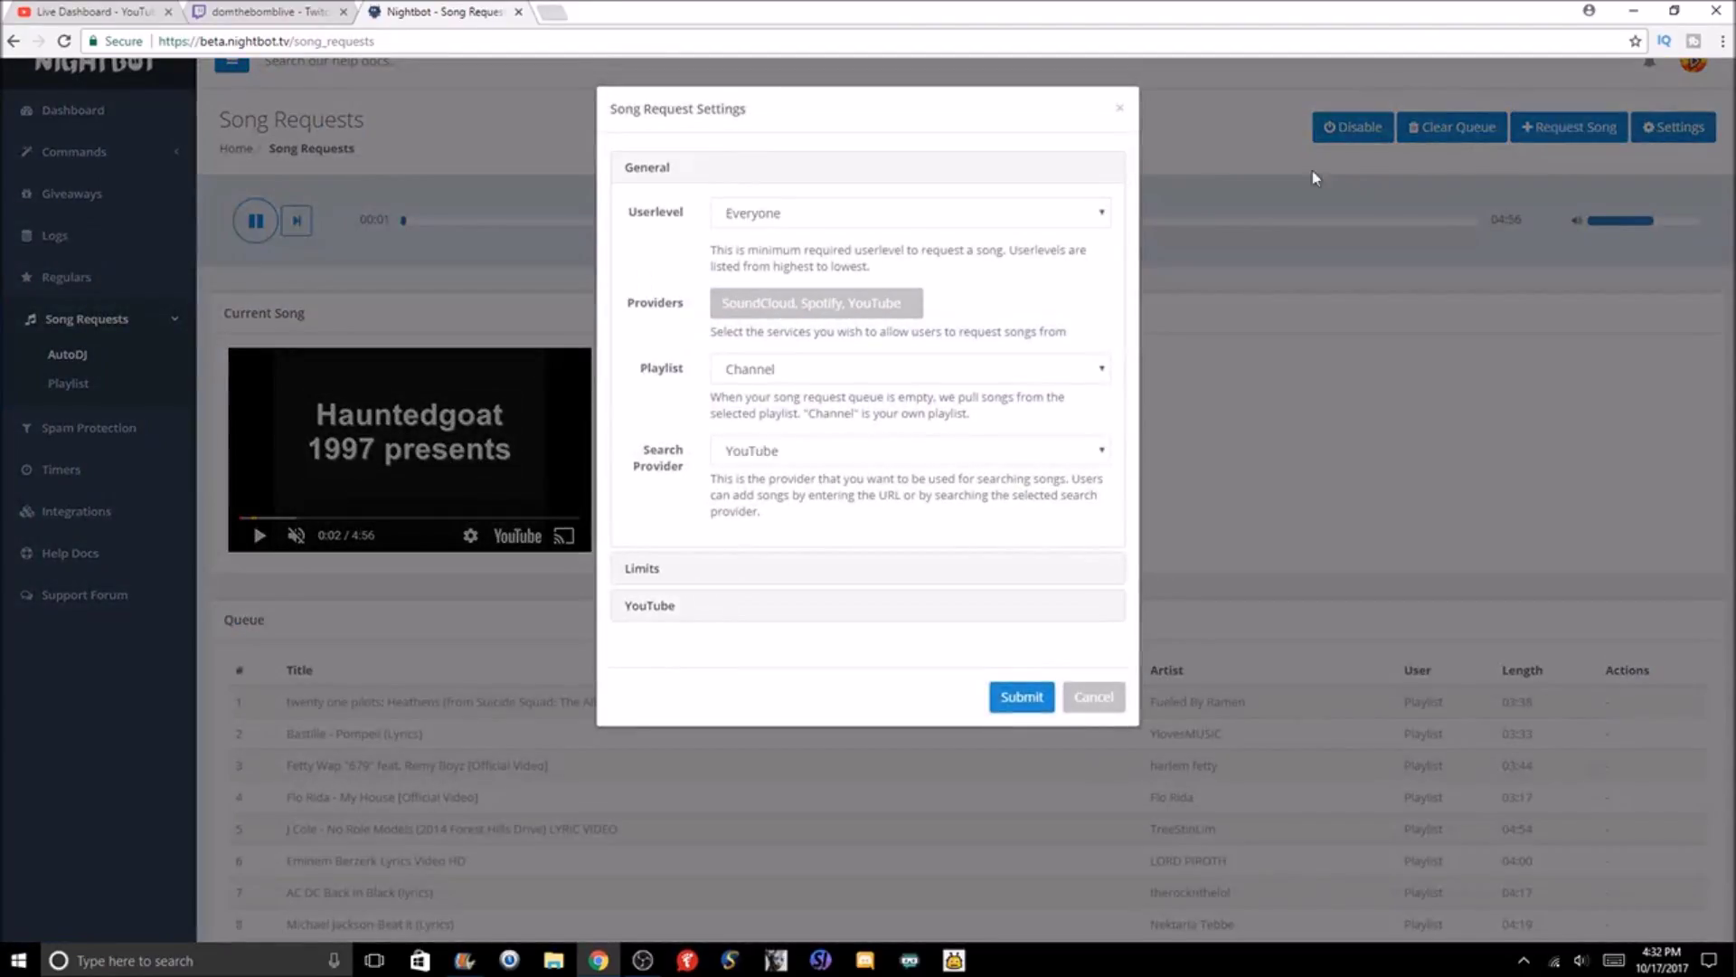
left_click(914, 223)
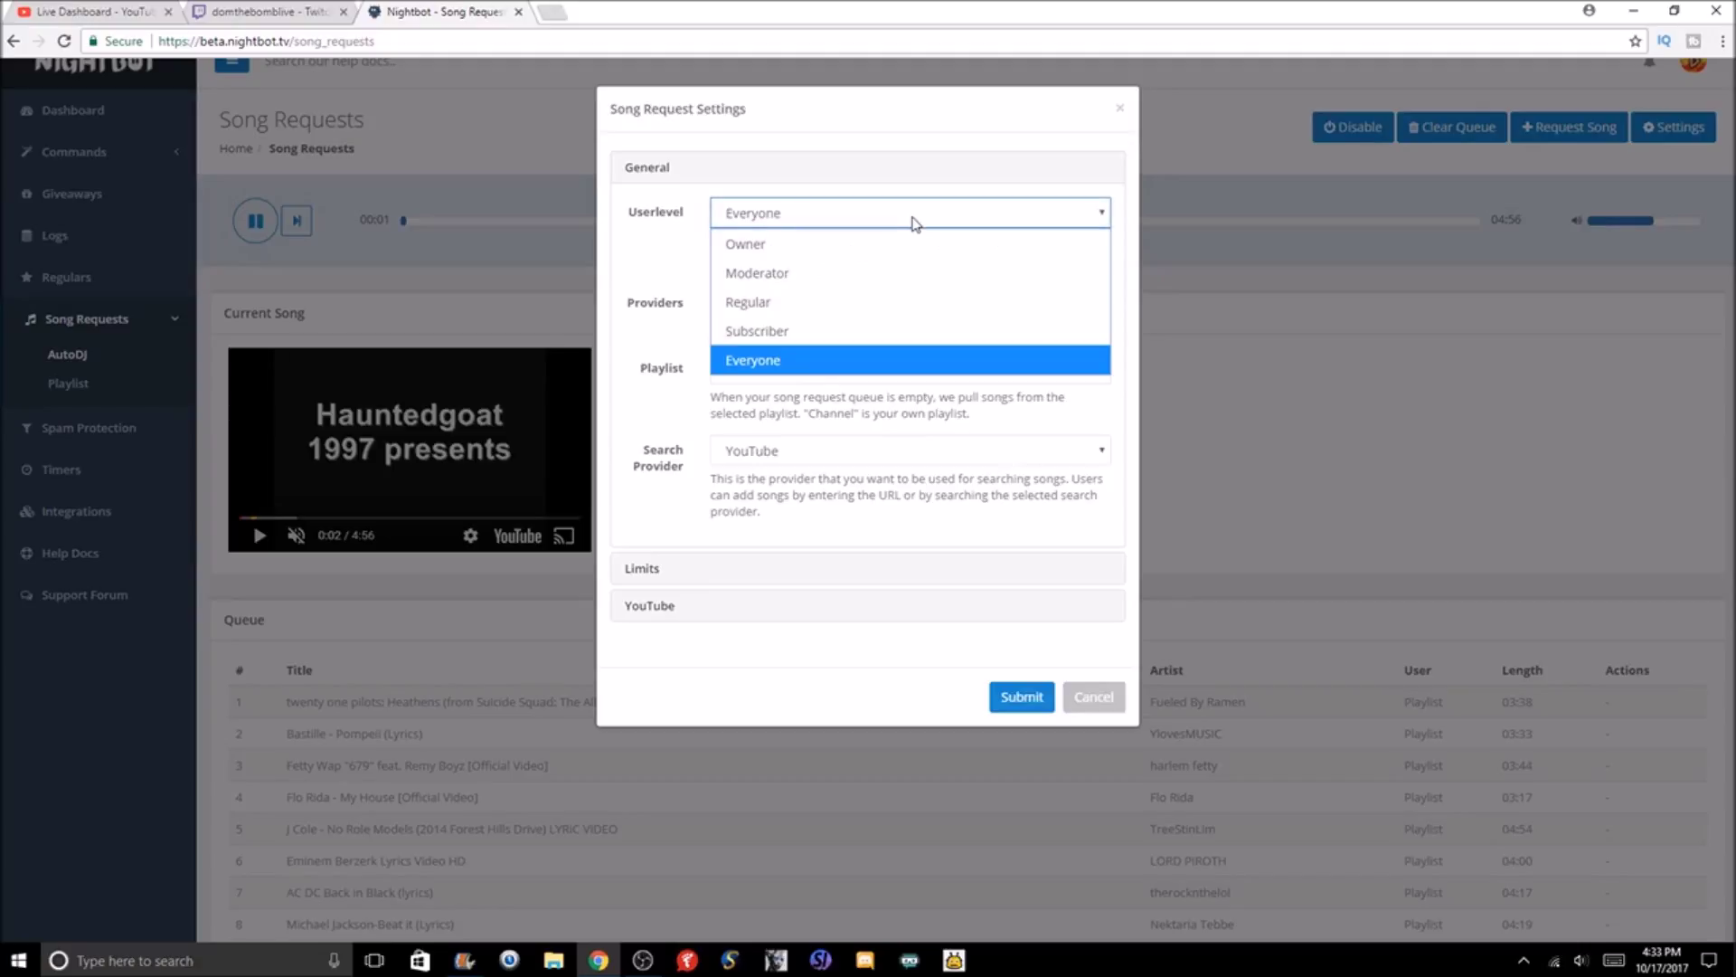
left_click(669, 284)
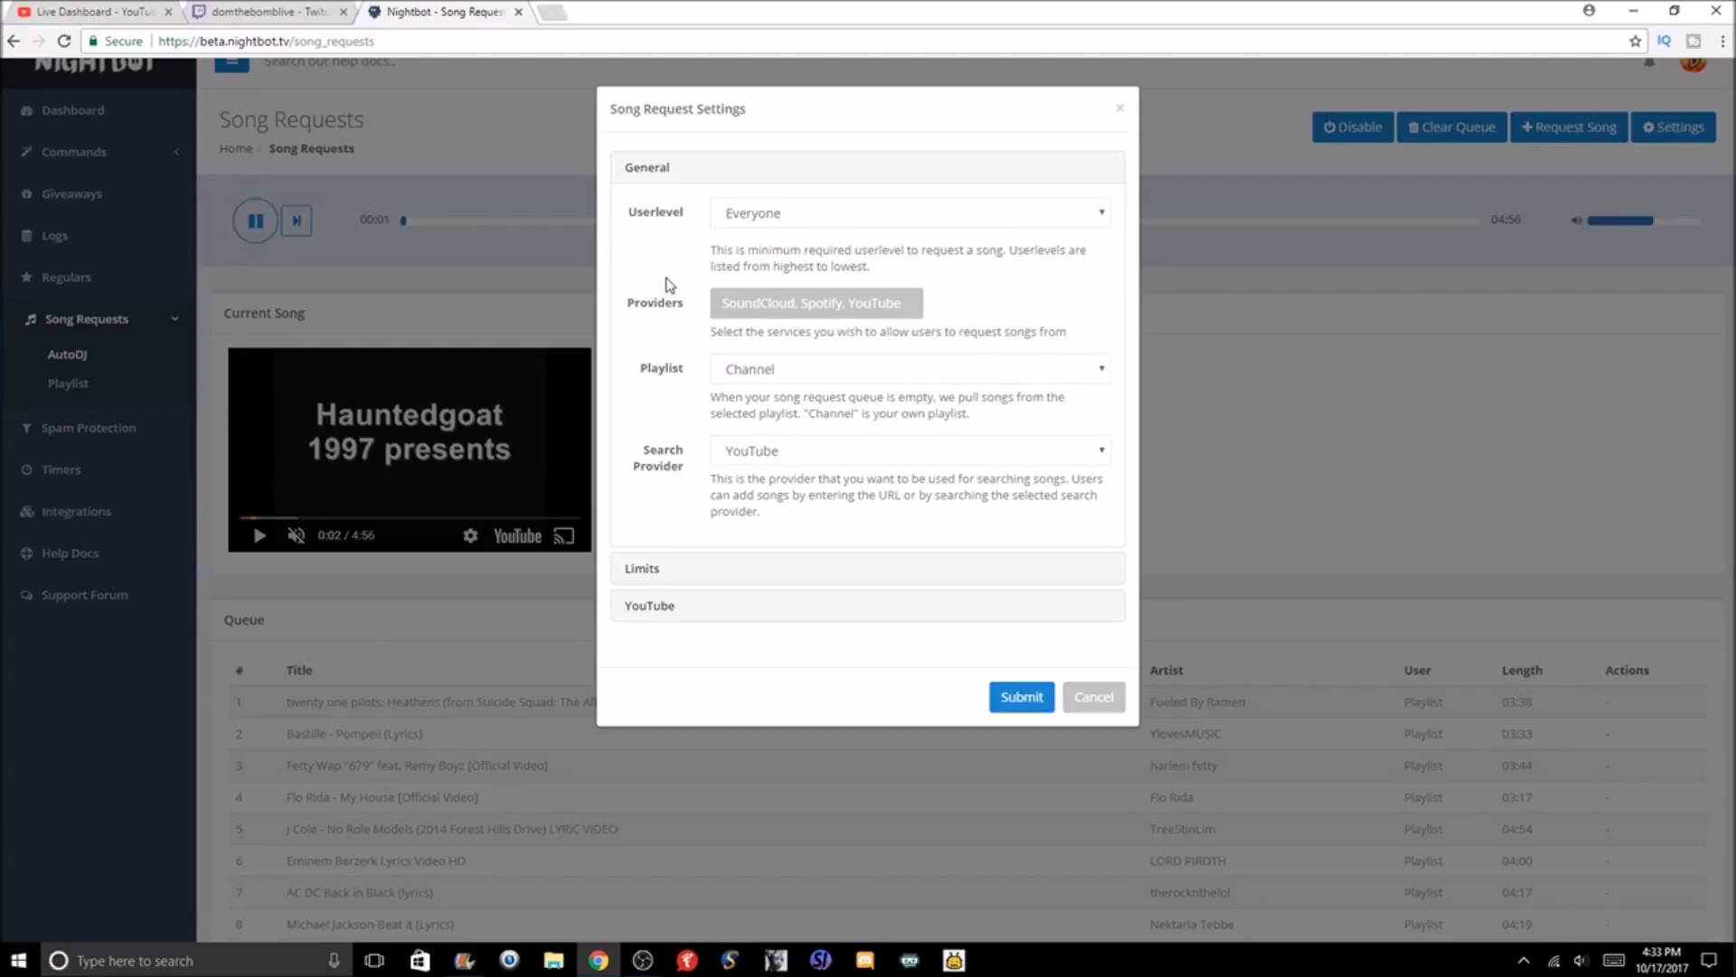
left_click(809, 308)
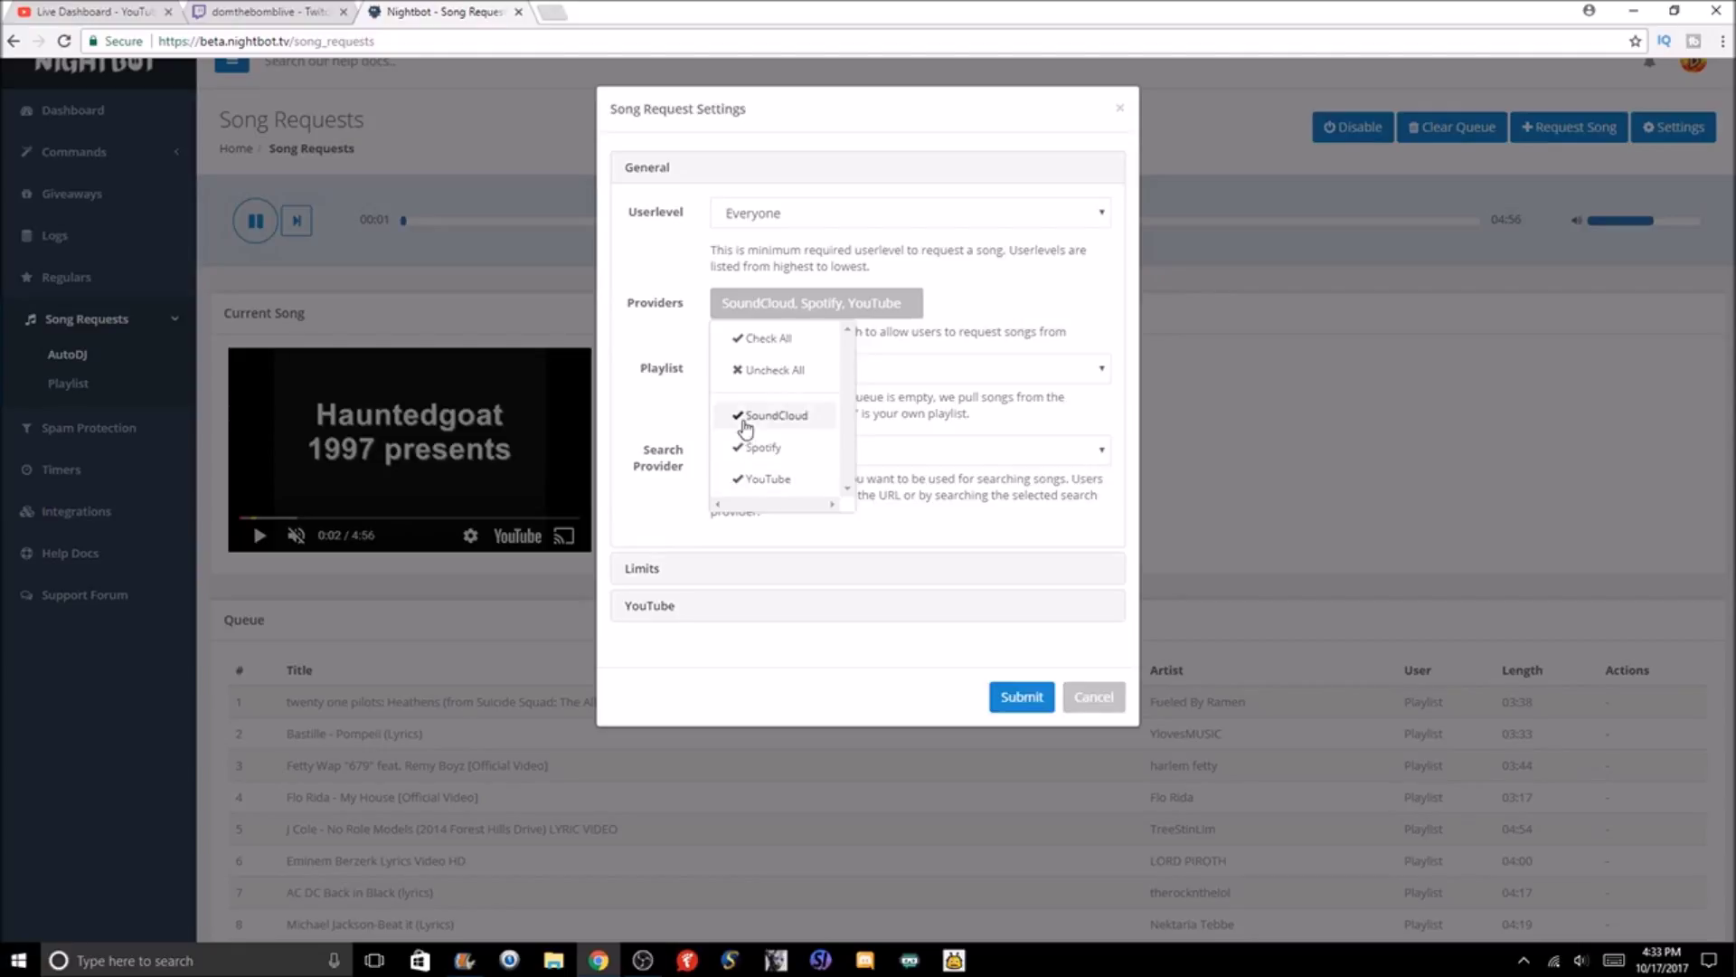
left_click(697, 313)
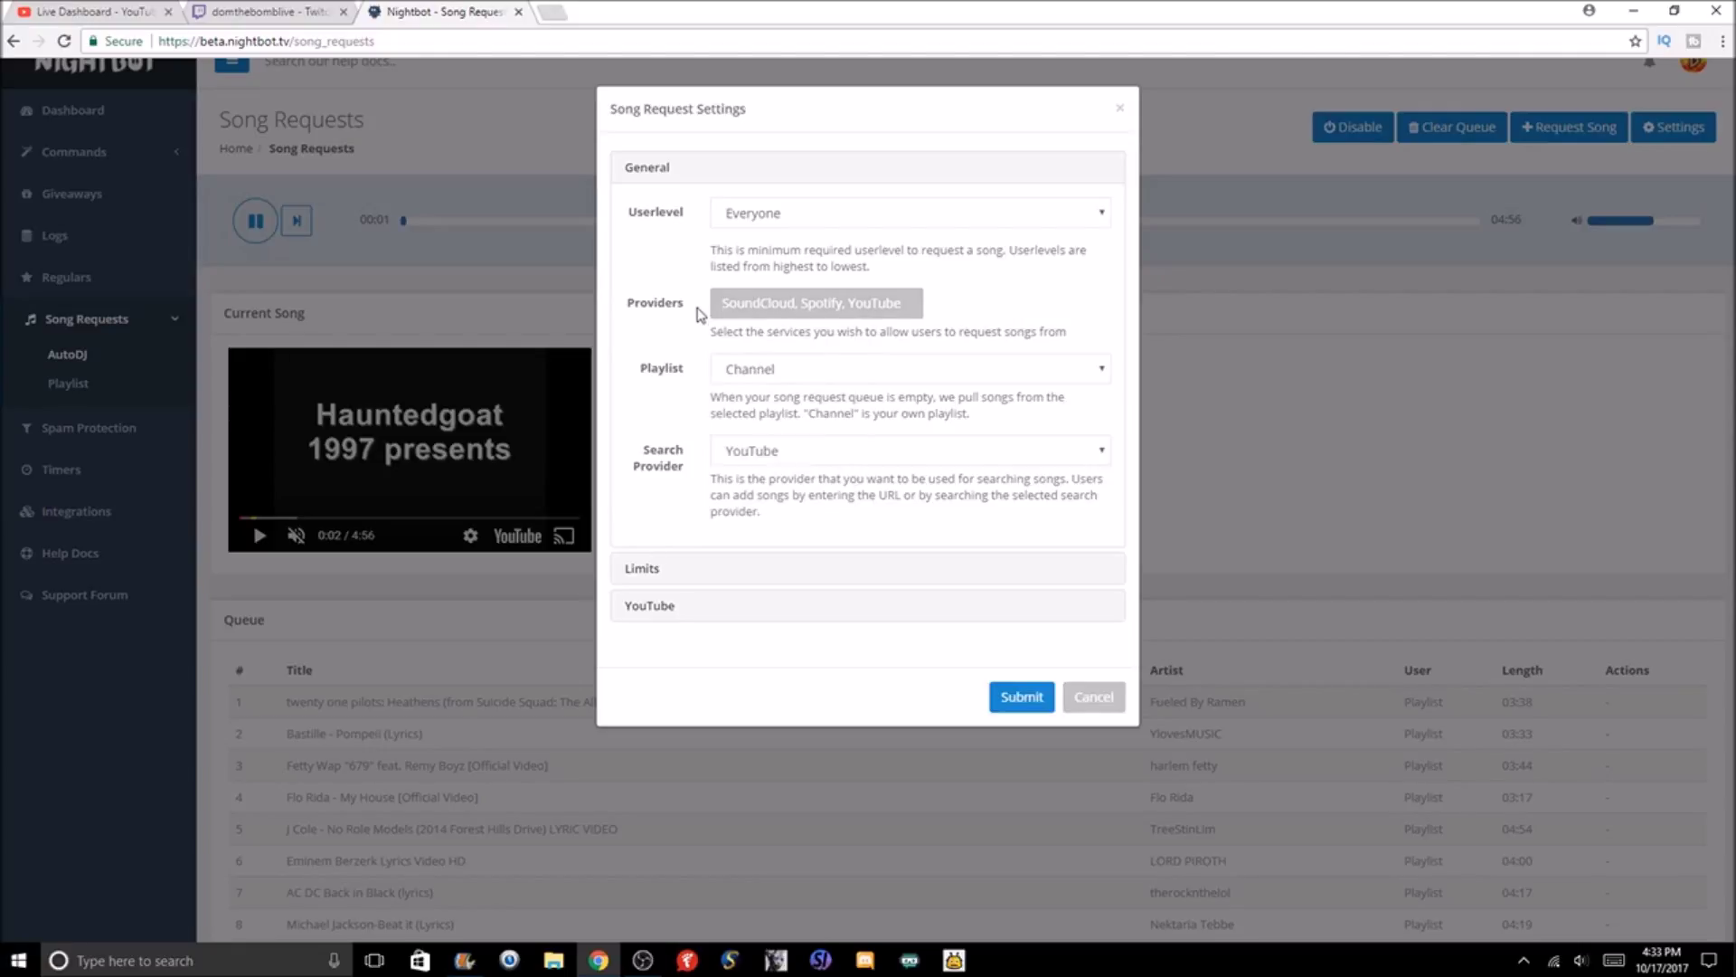
Keep Channel as the fallback playlist
left_click(749, 371)
left_click(749, 371)
left_click(749, 371)
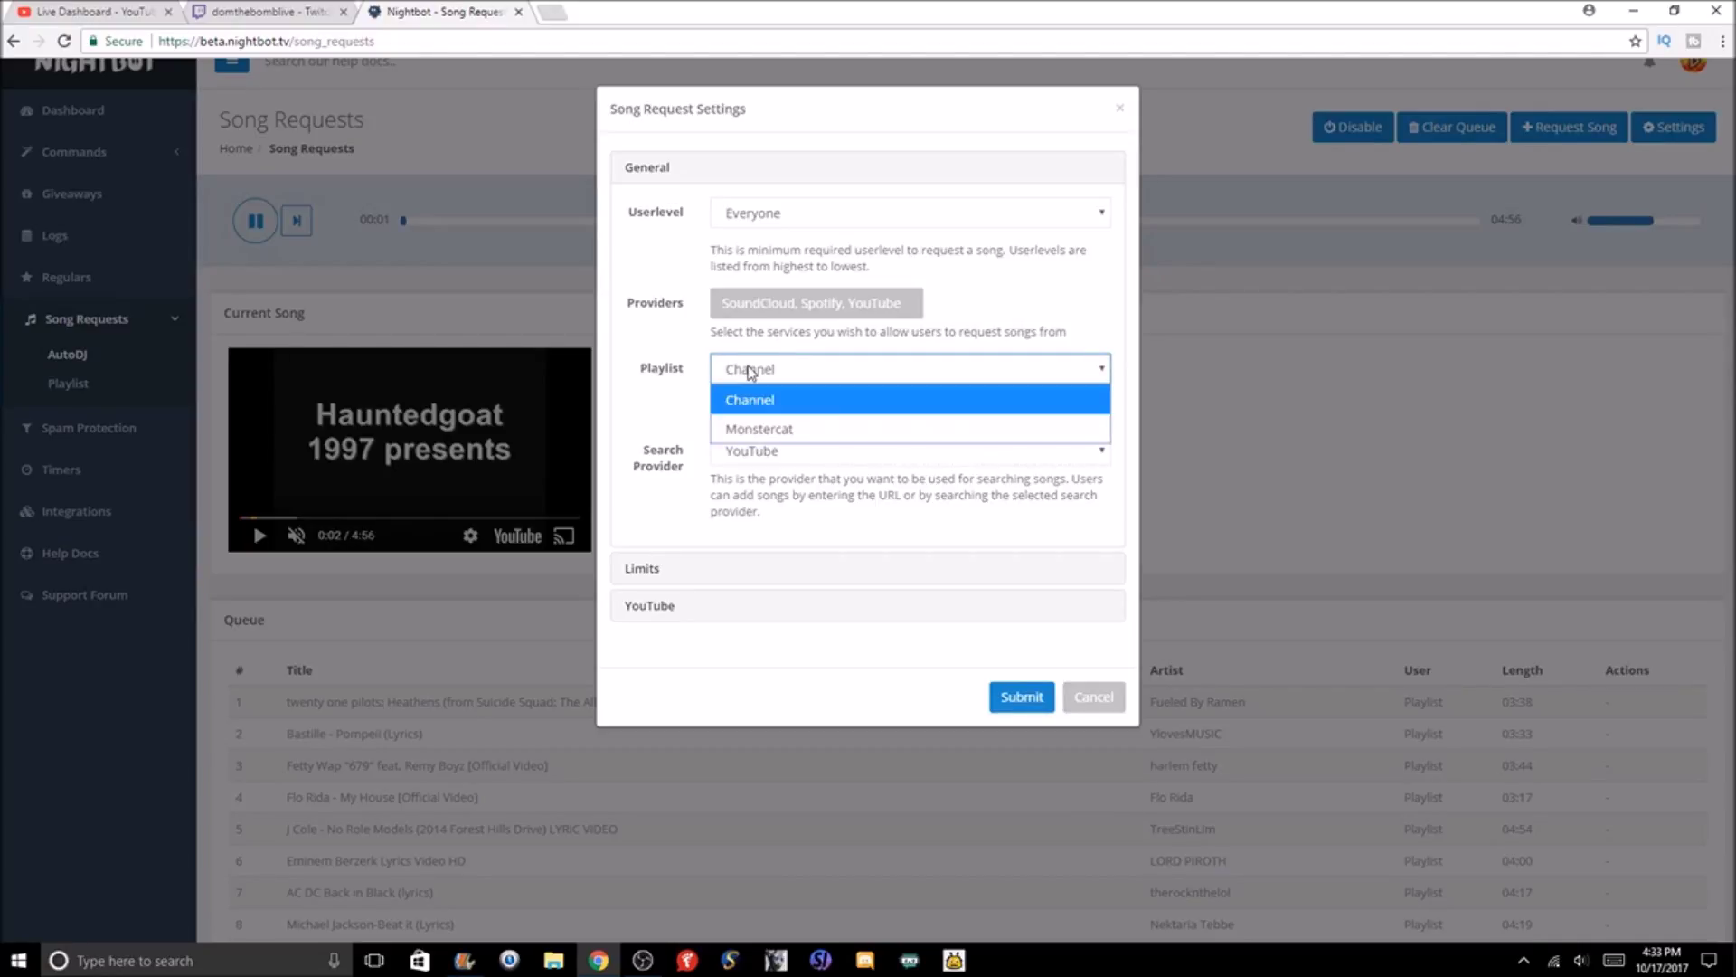
left_click(749, 370)
left_click(748, 371)
left_click(773, 373)
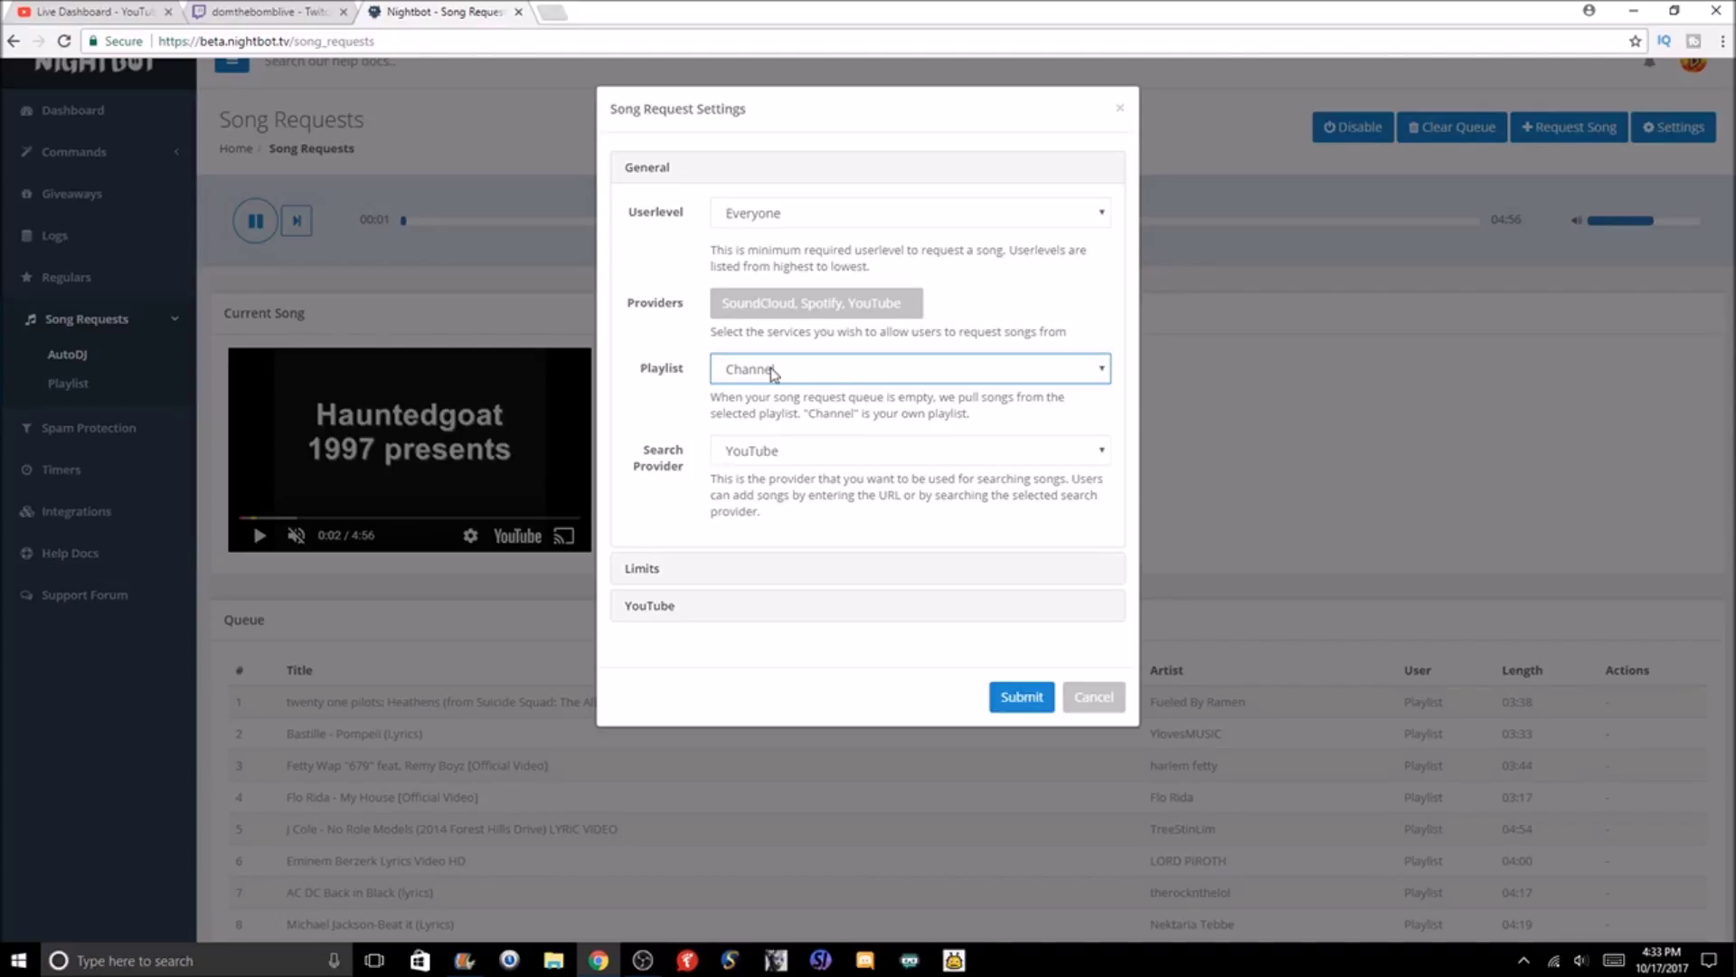
Keep YouTube as the search provider and expand the Limits section
left_click(748, 450)
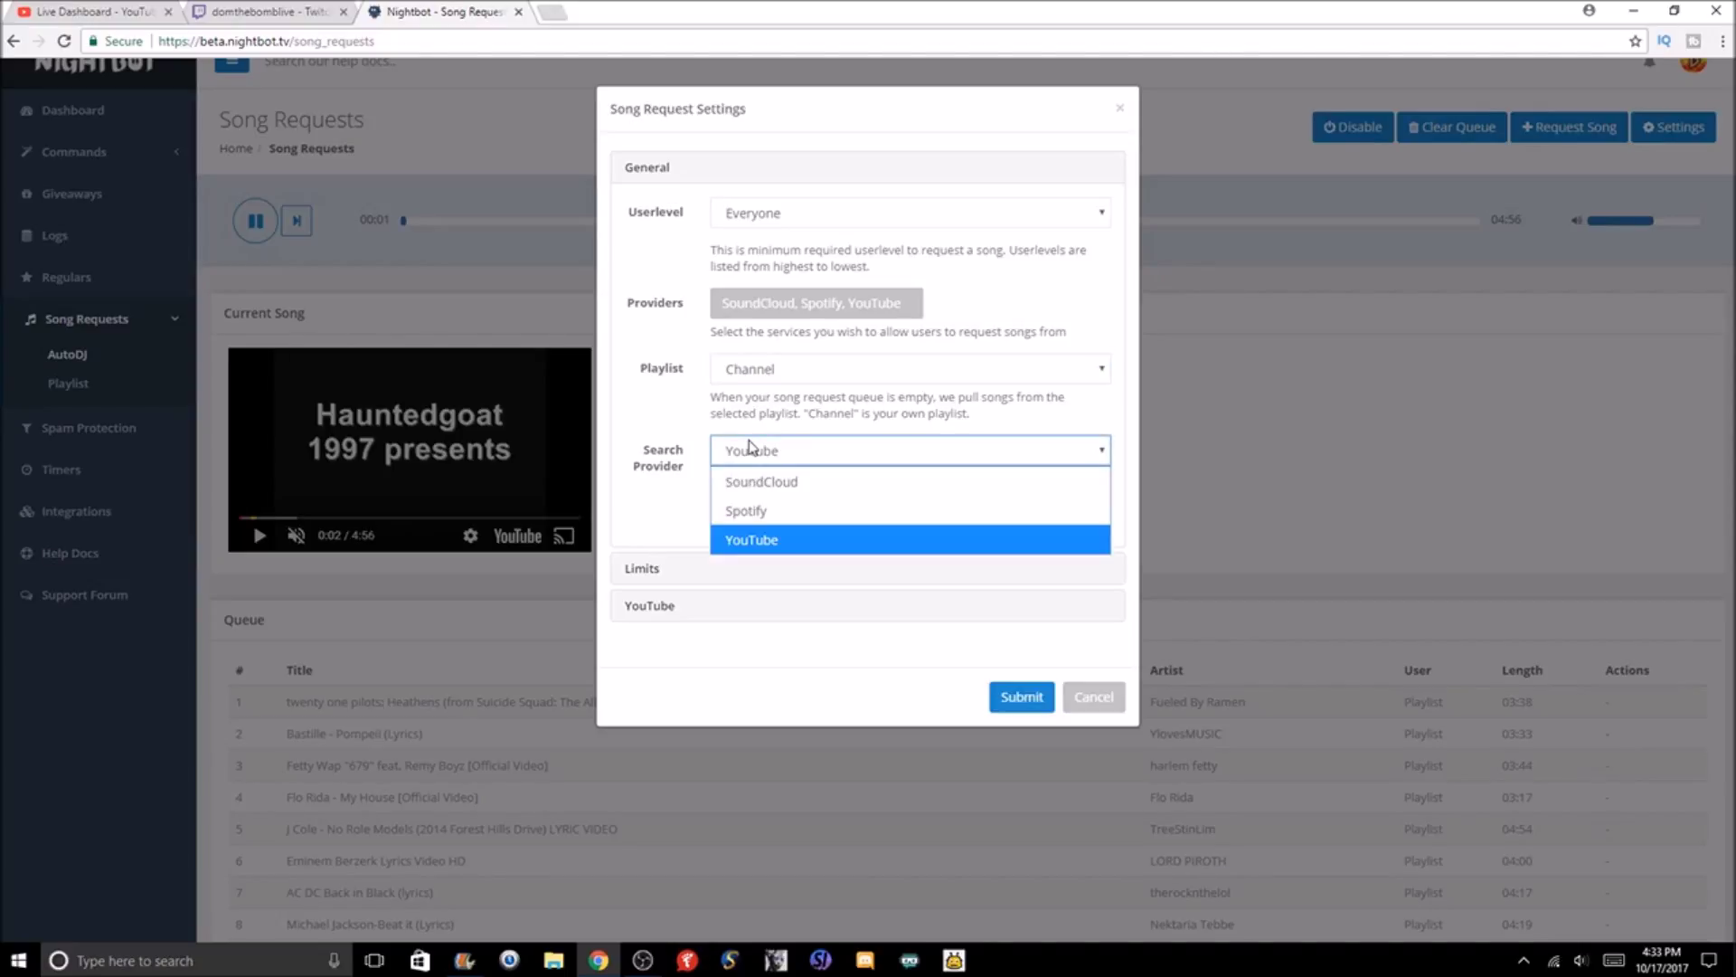
left_click(749, 450)
left_click(749, 449)
left_click(749, 449)
left_click(730, 570)
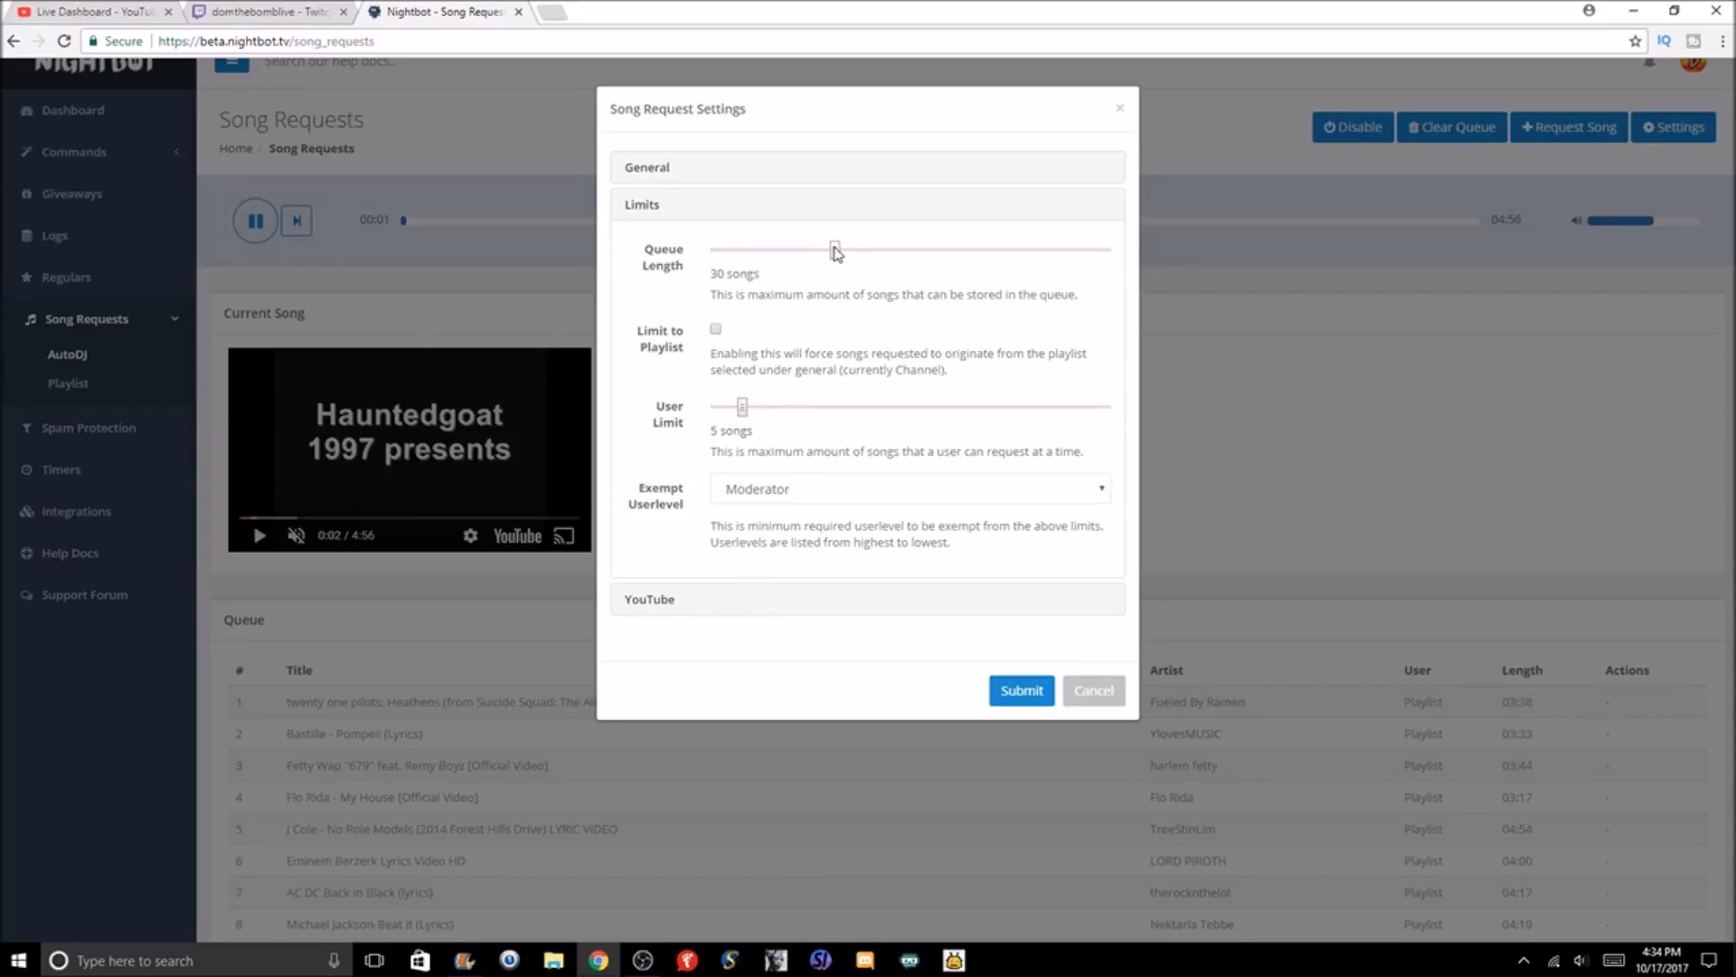
Keep the queue length at 30 and Moderator as exempt user level, then expand YouTube options
mouse_move(837, 253)
left_mouse_down()
mouse_move(1125, 271)
mouse_move(690, 280)
mouse_move(717, 256)
mouse_move(836, 263)
left_mouse_up()
left_click(821, 491)
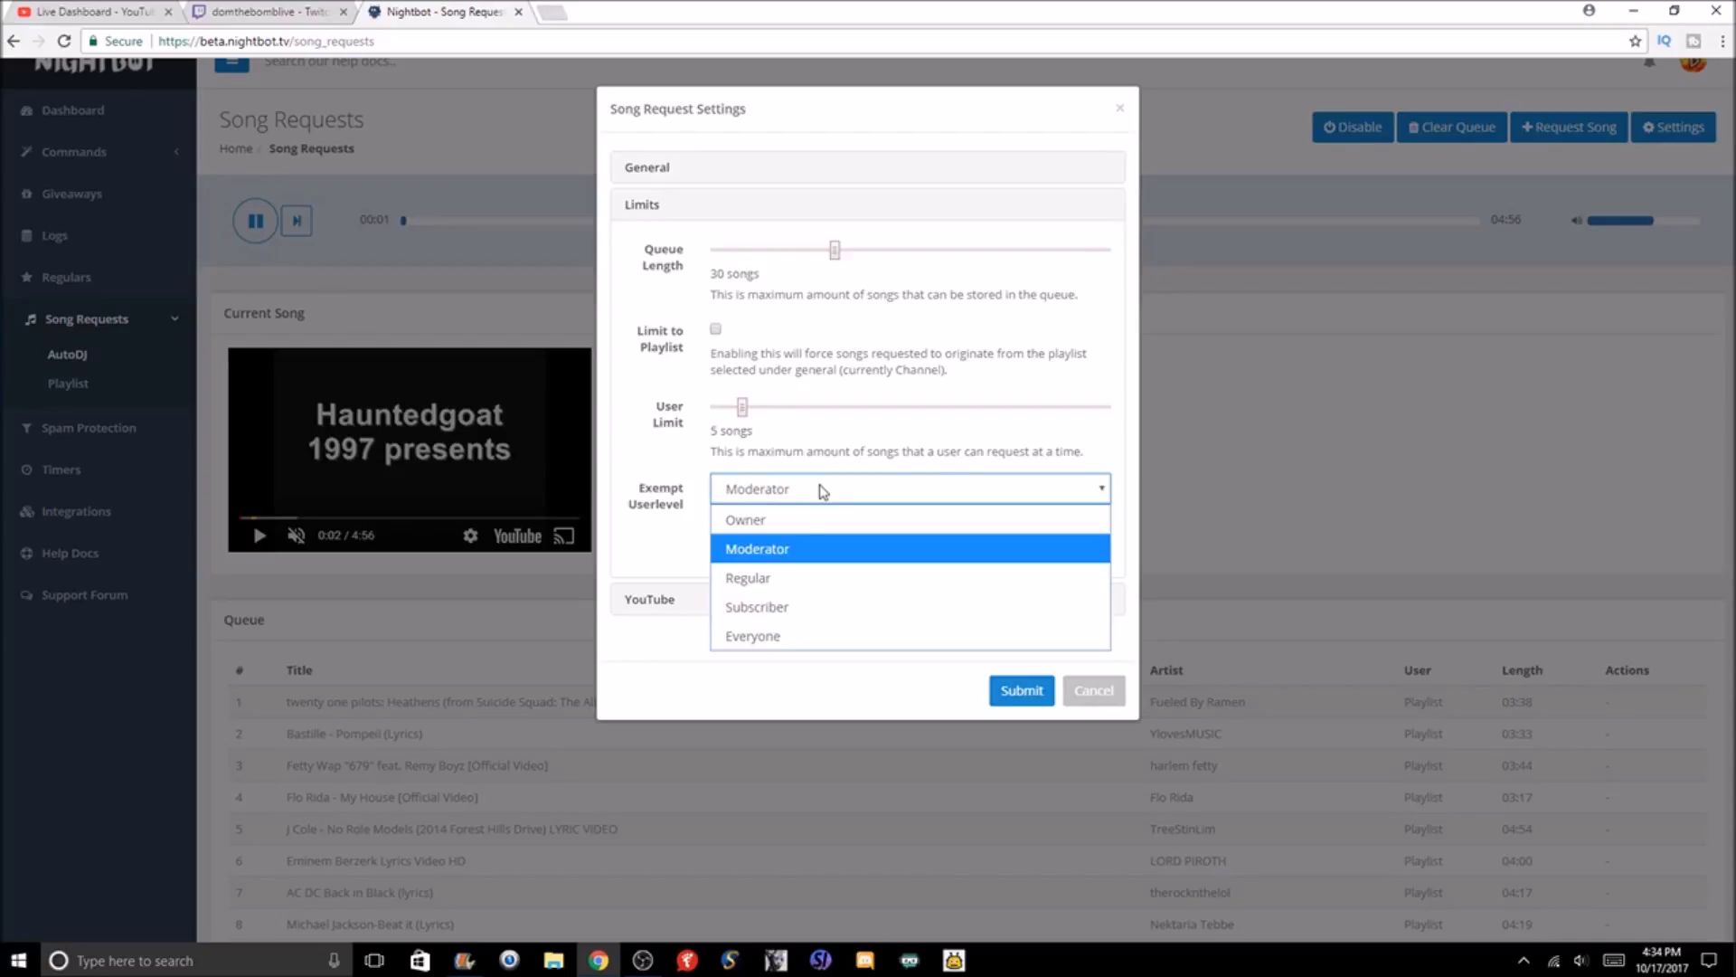
left_click(821, 490)
left_click(822, 490)
left_click(821, 490)
left_click(791, 595)
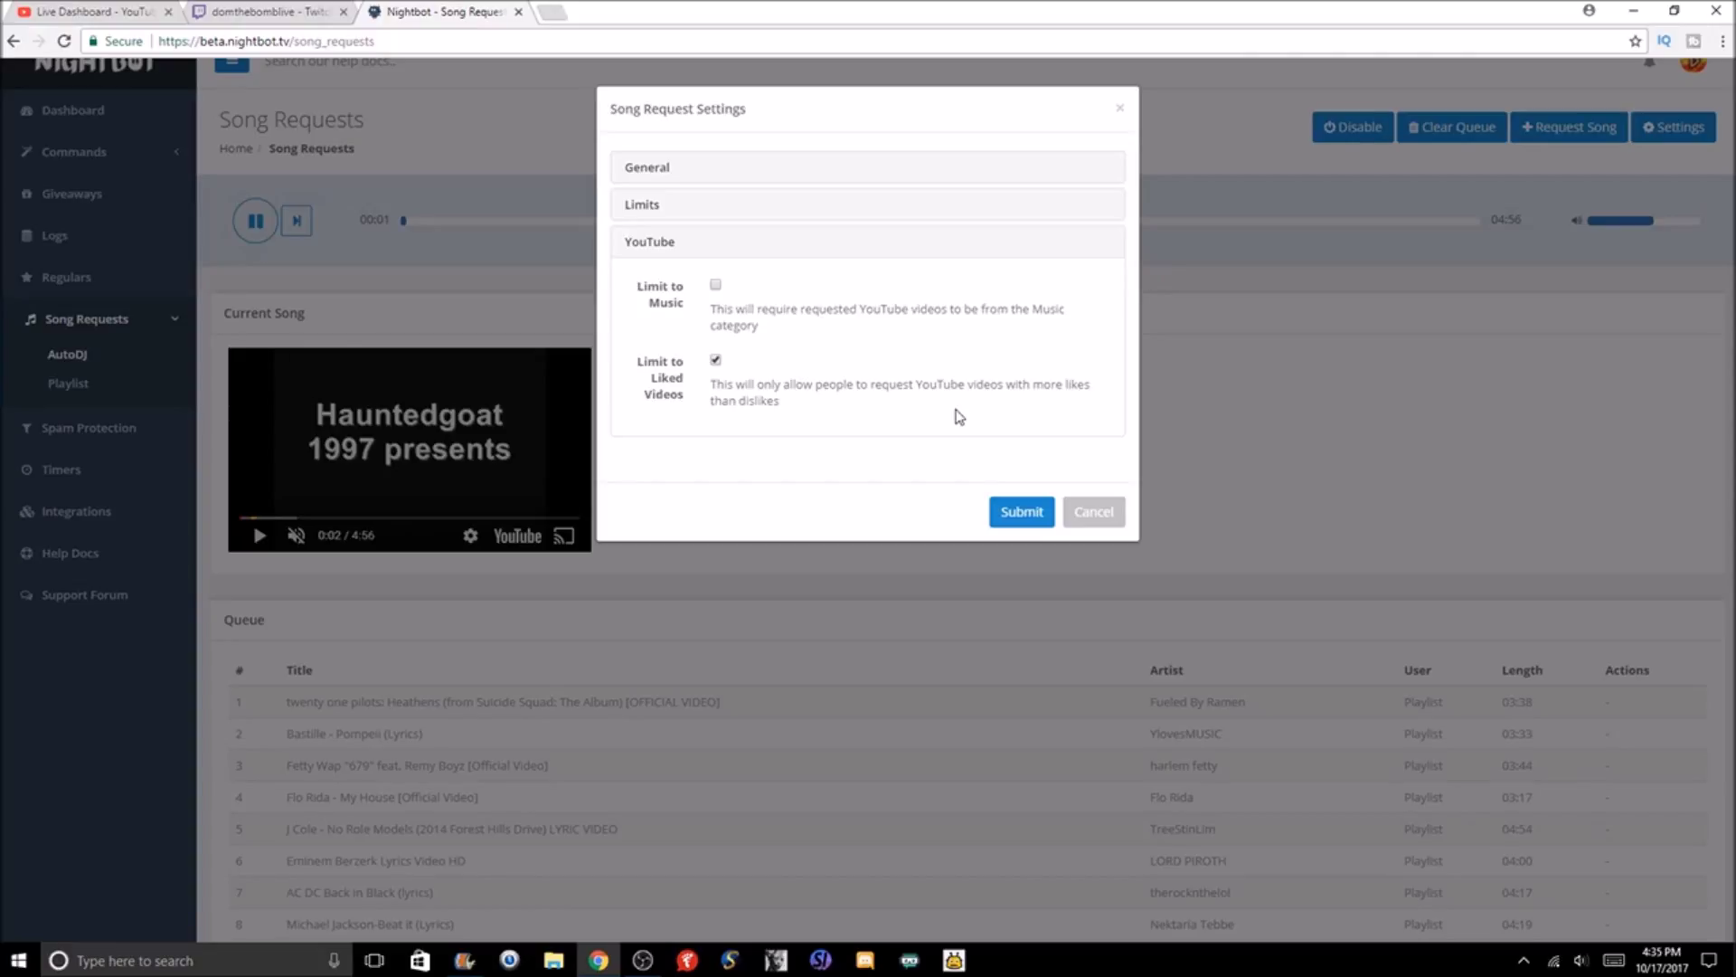
Submit the song request settings with Limit to Liked Videos enabled
left_click(1033, 509)
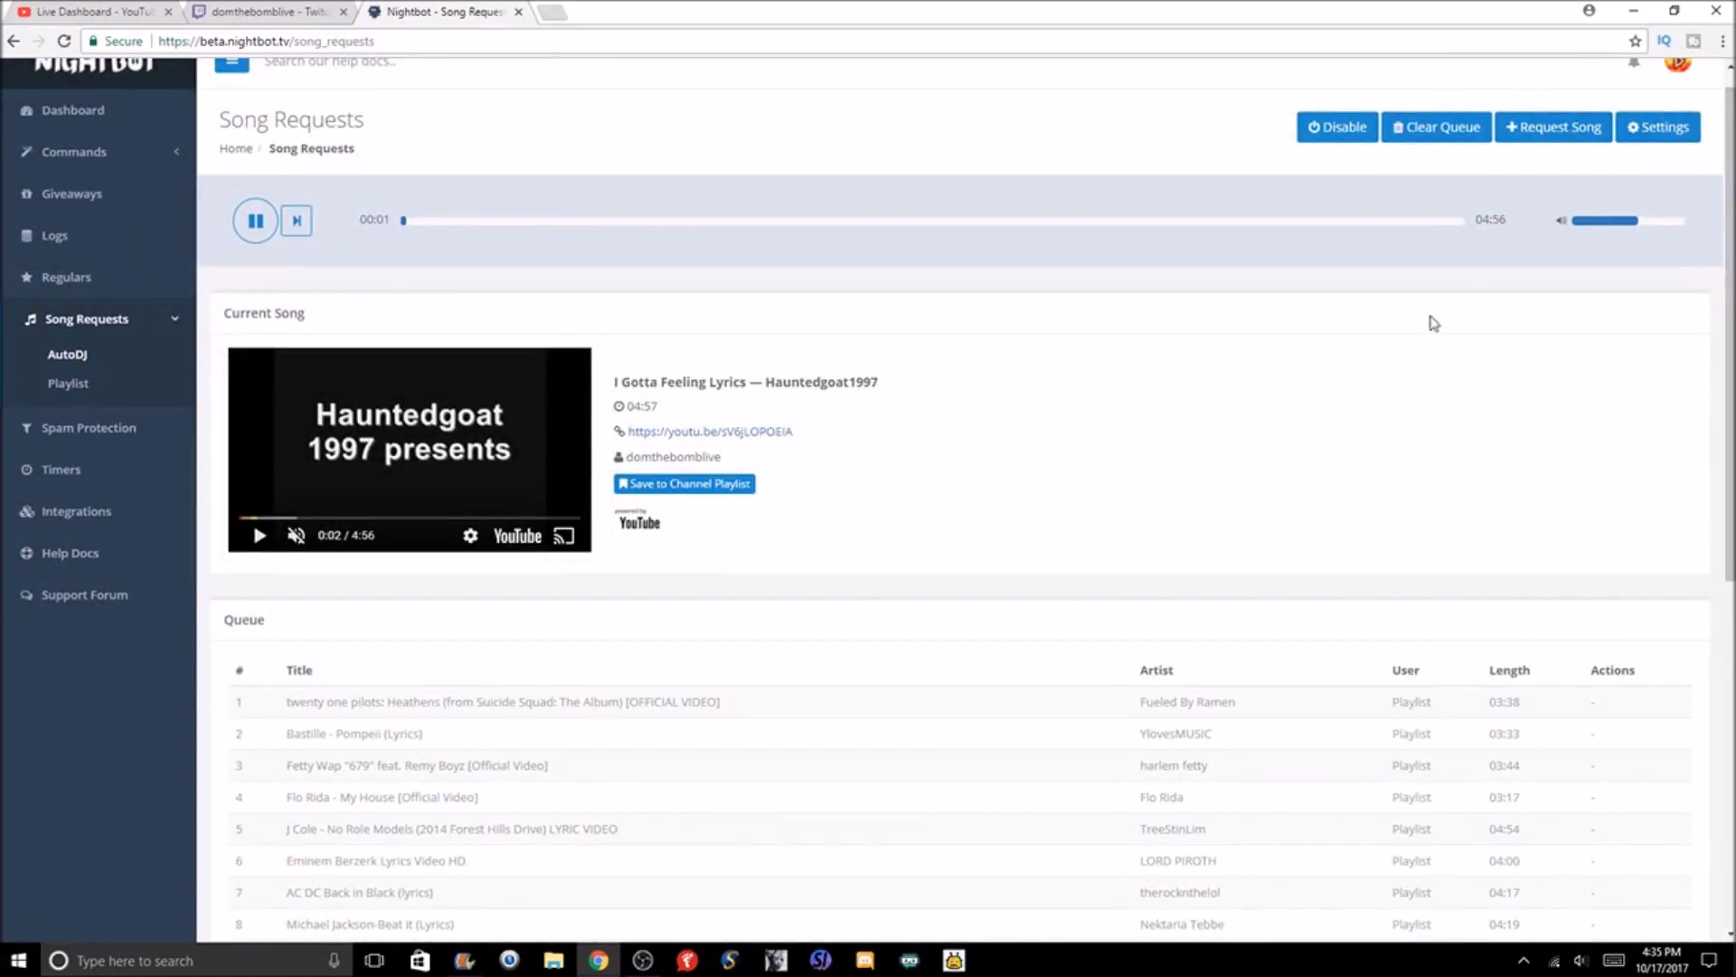
mouse_move(1624, 222)
mouse_move(1634, 229)
left_mouse_down()
mouse_move(1663, 232)
mouse_move(1643, 233)
left_mouse_up()
scroll(1699, 434, "down", 5)
scroll(1699, 434, "up", 6)
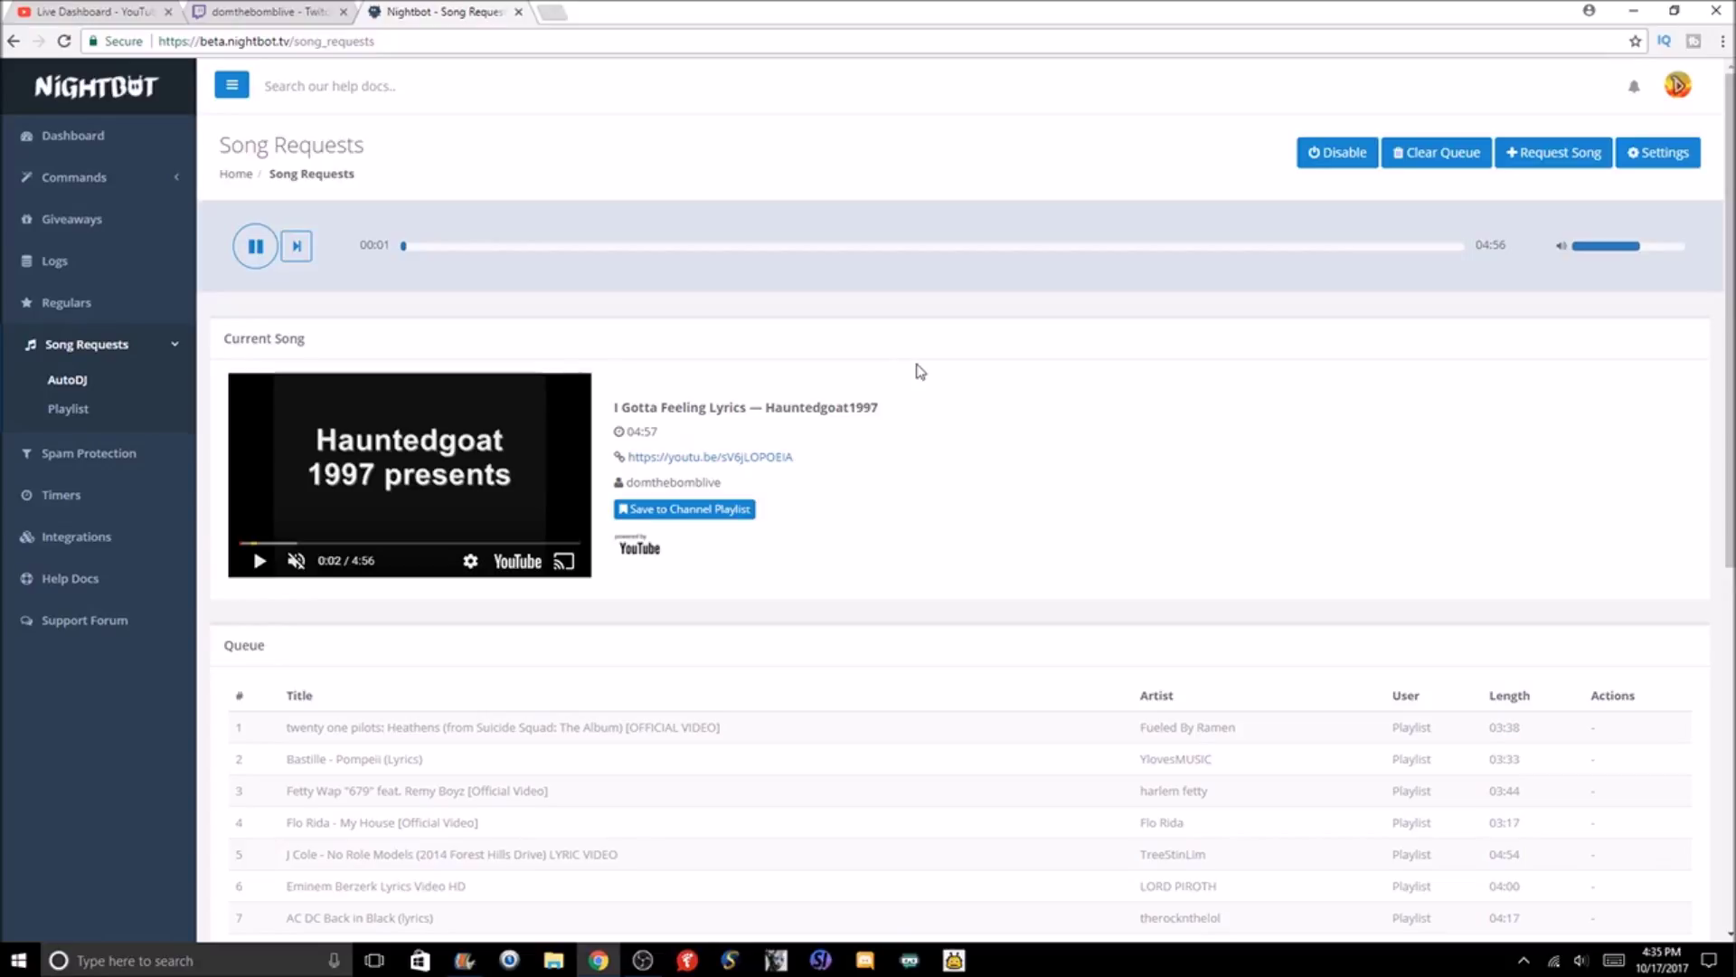
Send '!songrequest glitter and gold' in Twitch chat and check the Nightbot queue
left_click(296, 7)
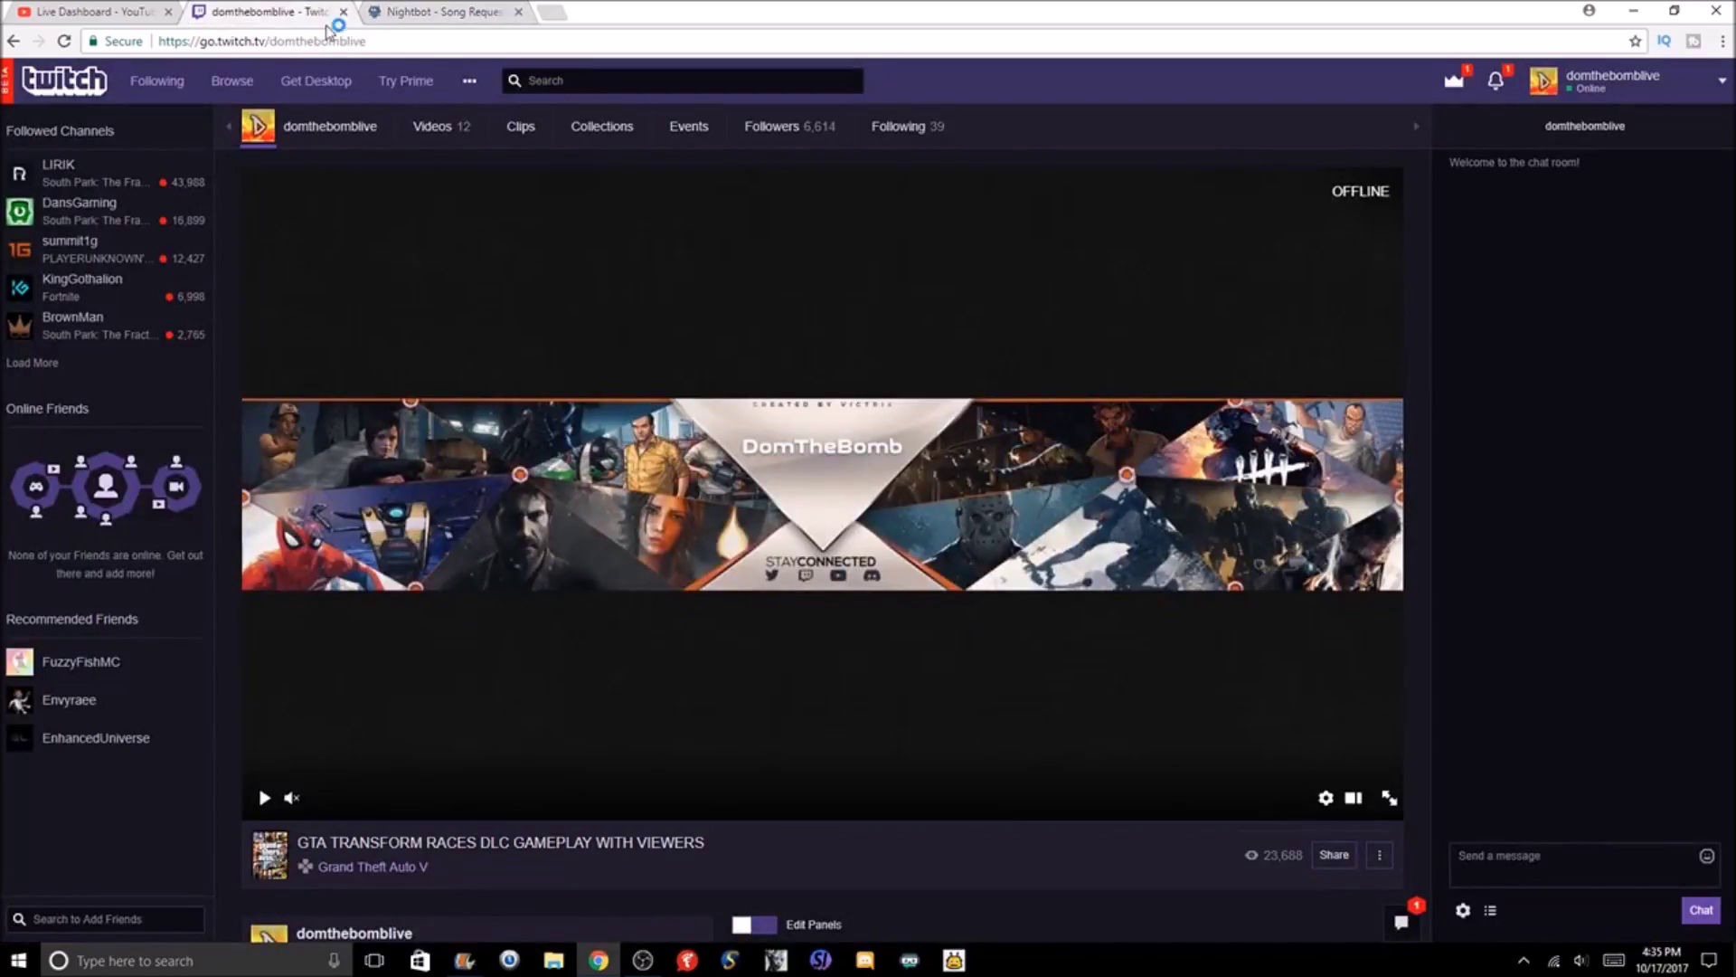
left_click(1501, 851)
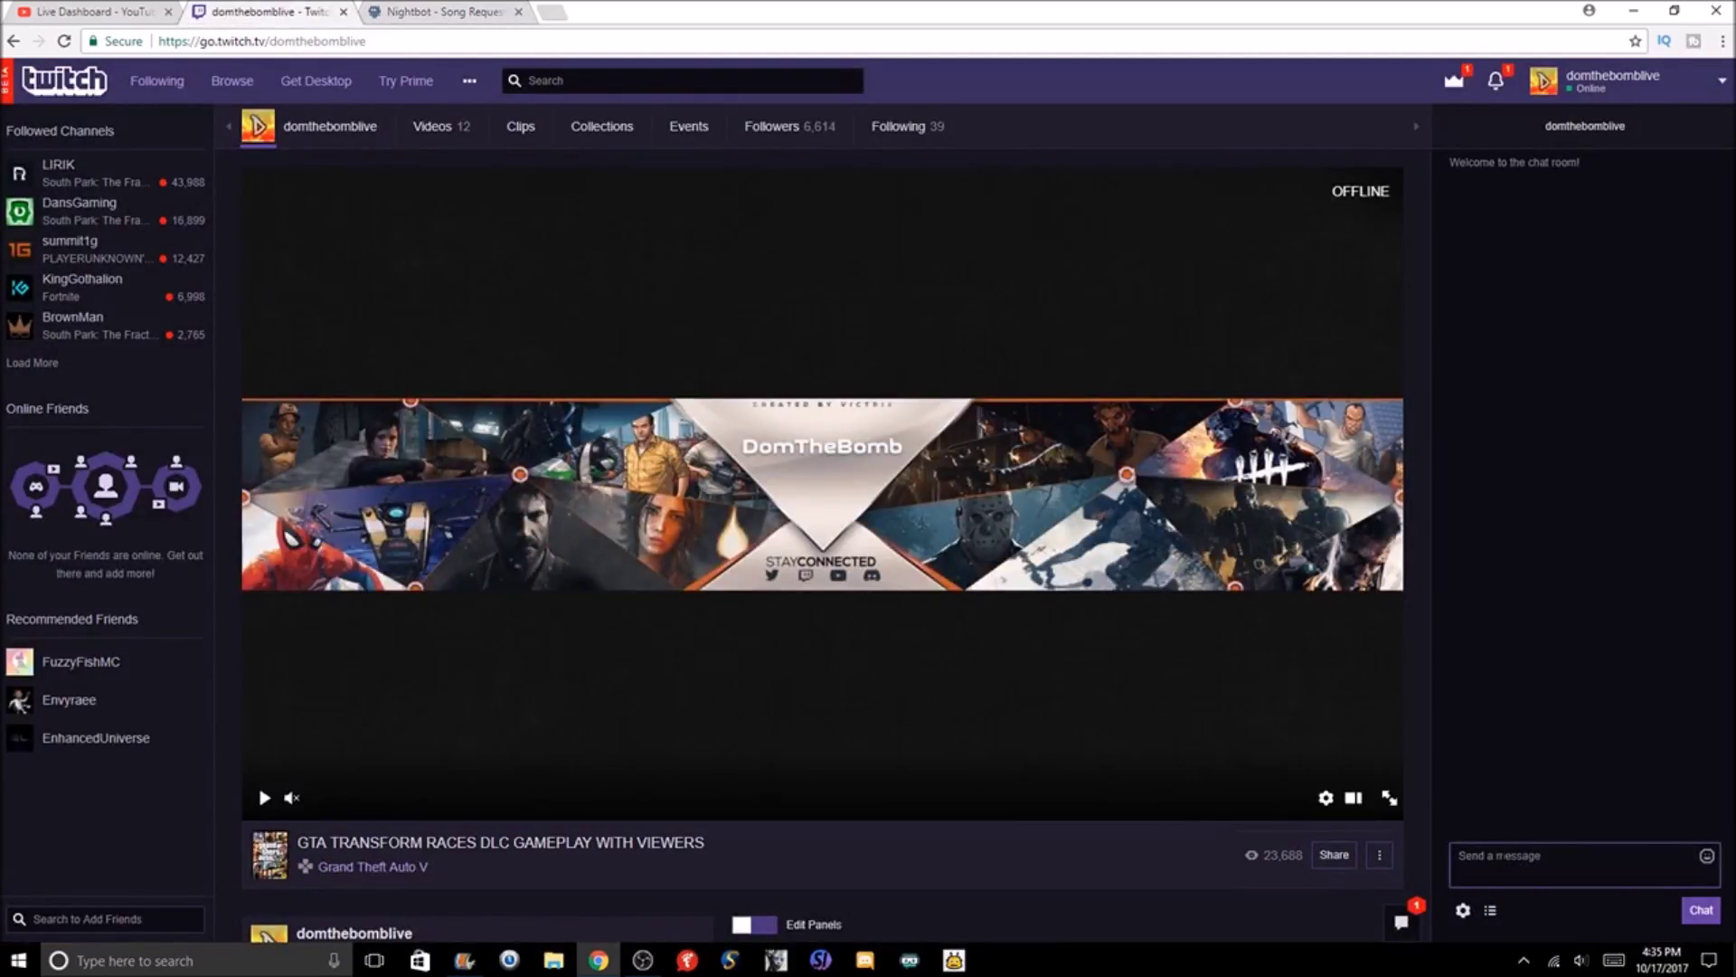
type("!songrequest")
type("glitter and gold")
key("Return")
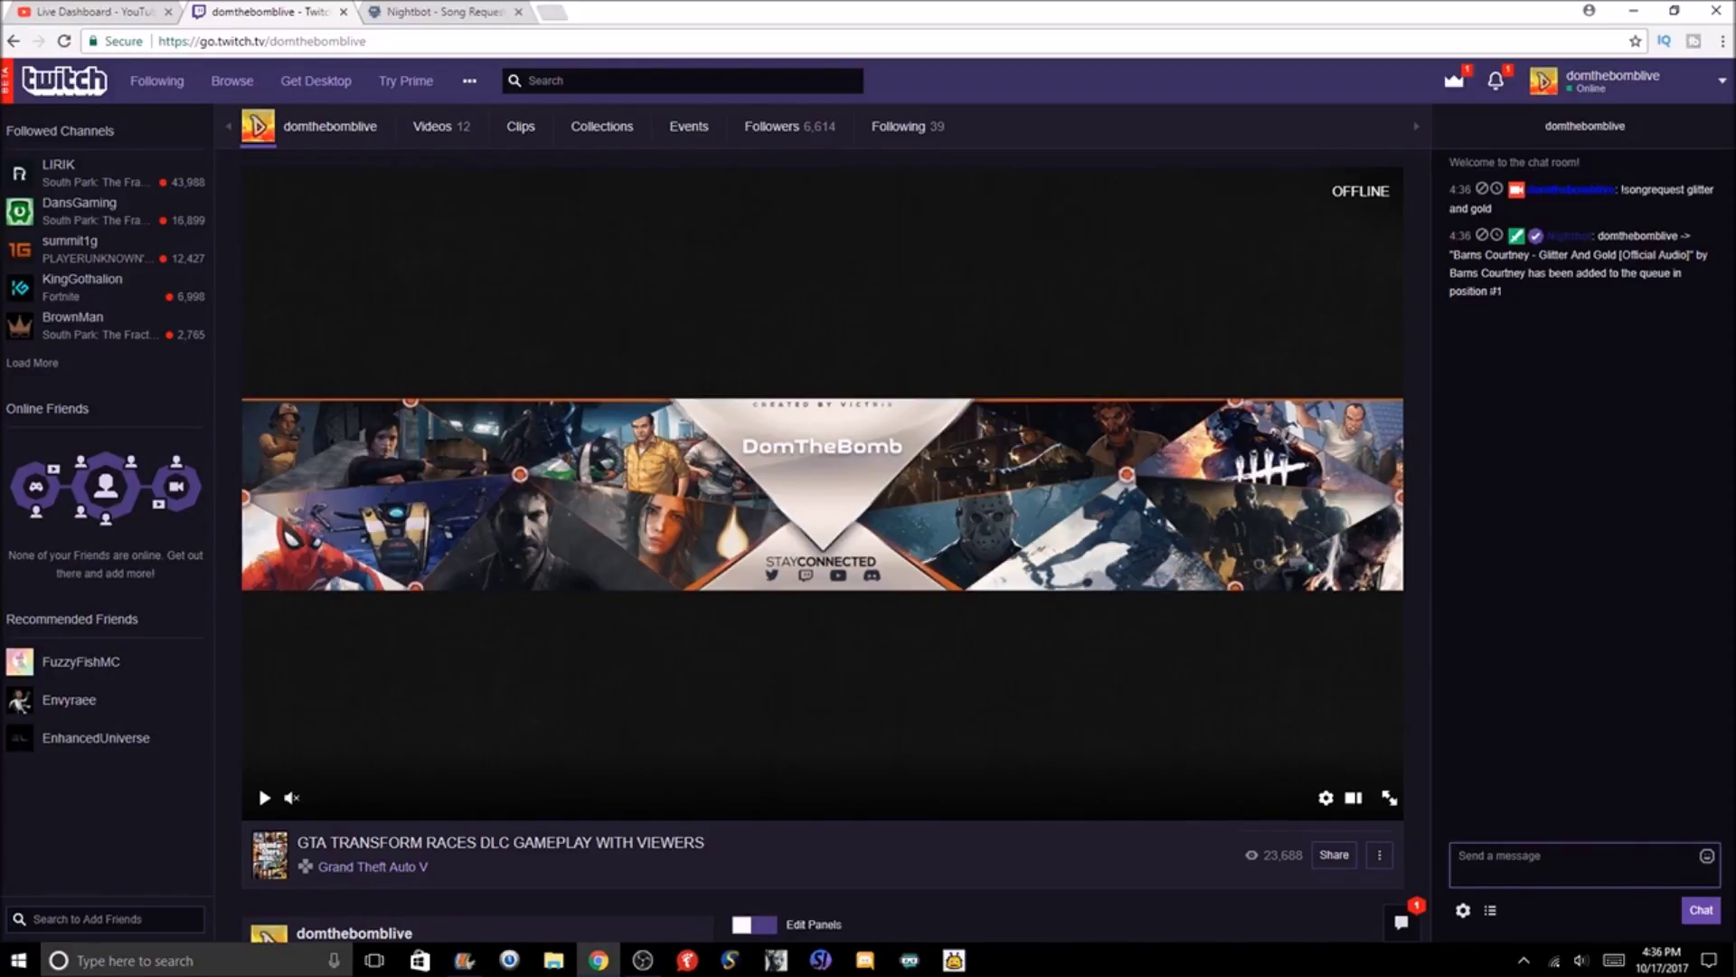
left_click(502, 12)
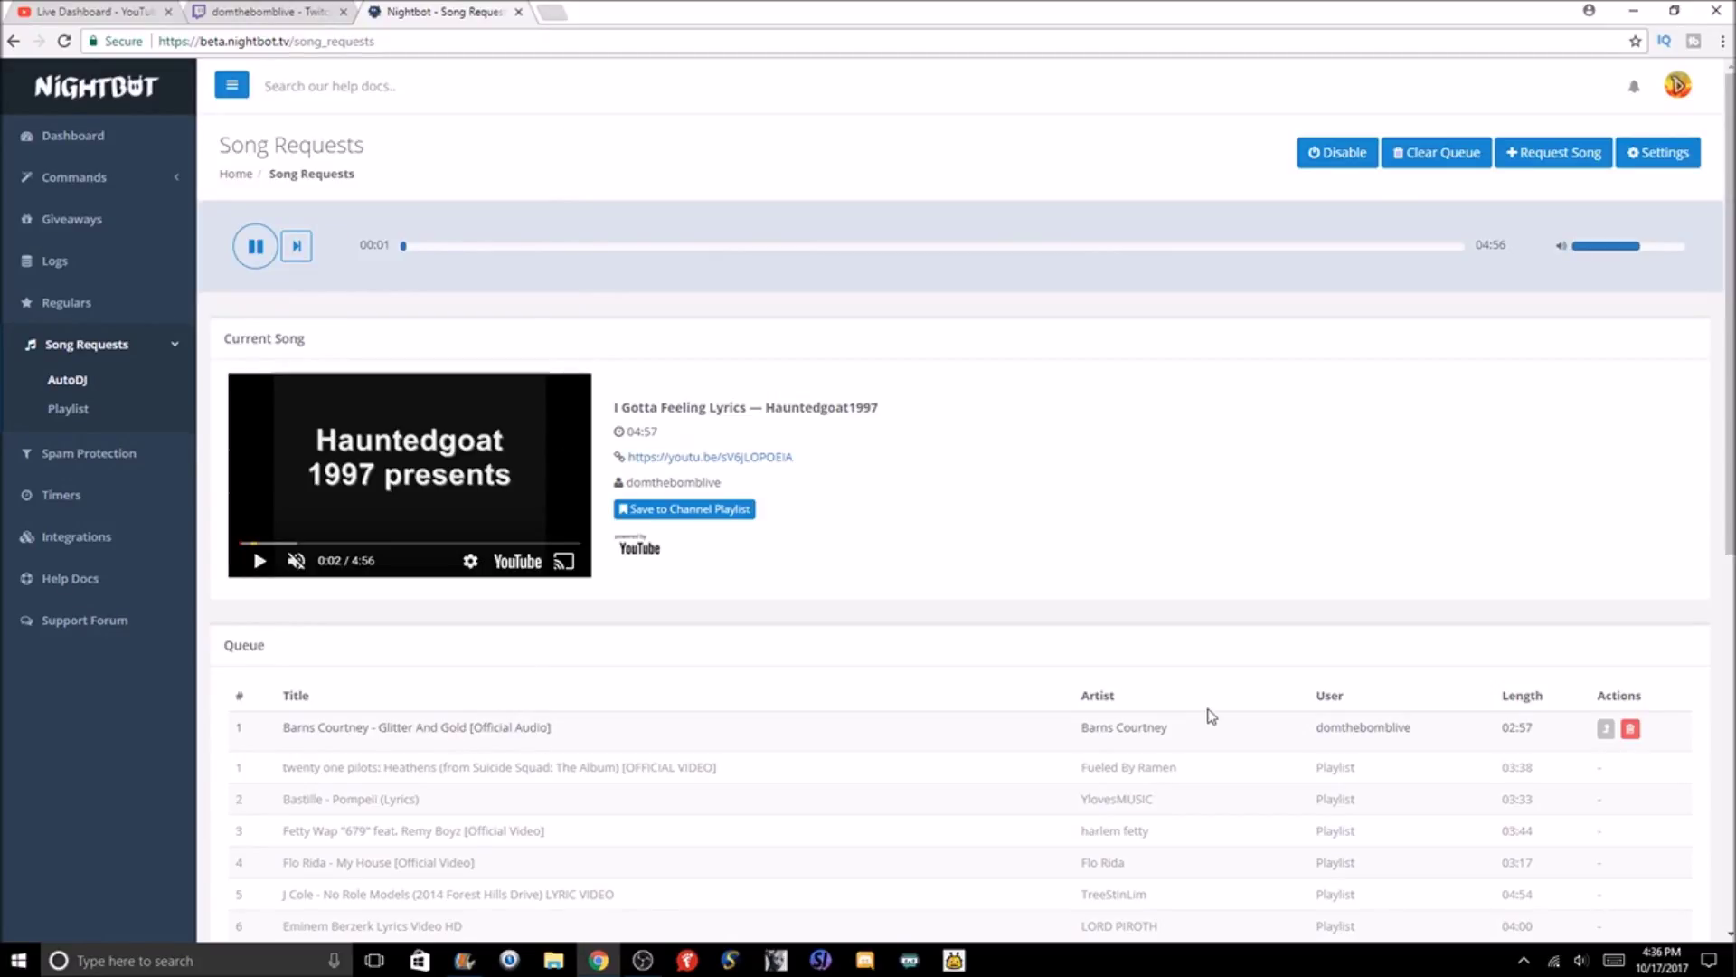
Send '!songrequest rap god' in Twitch chat
left_click(289, 9)
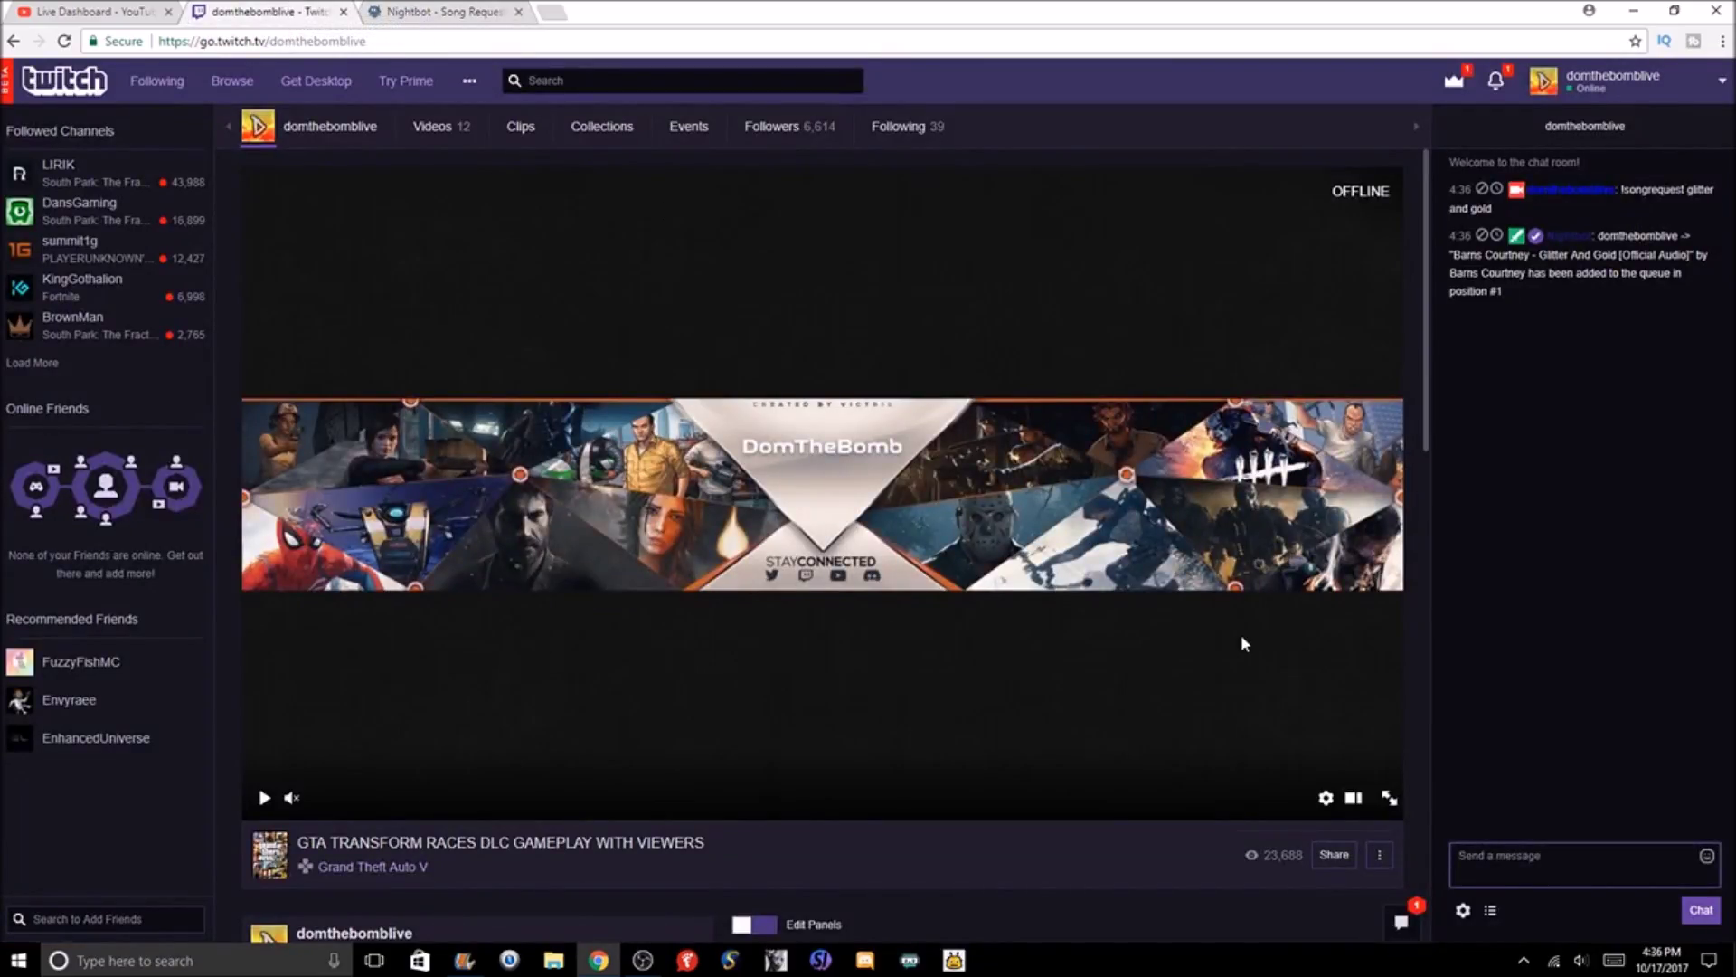
type("!songrequest rap god")
key("Return")
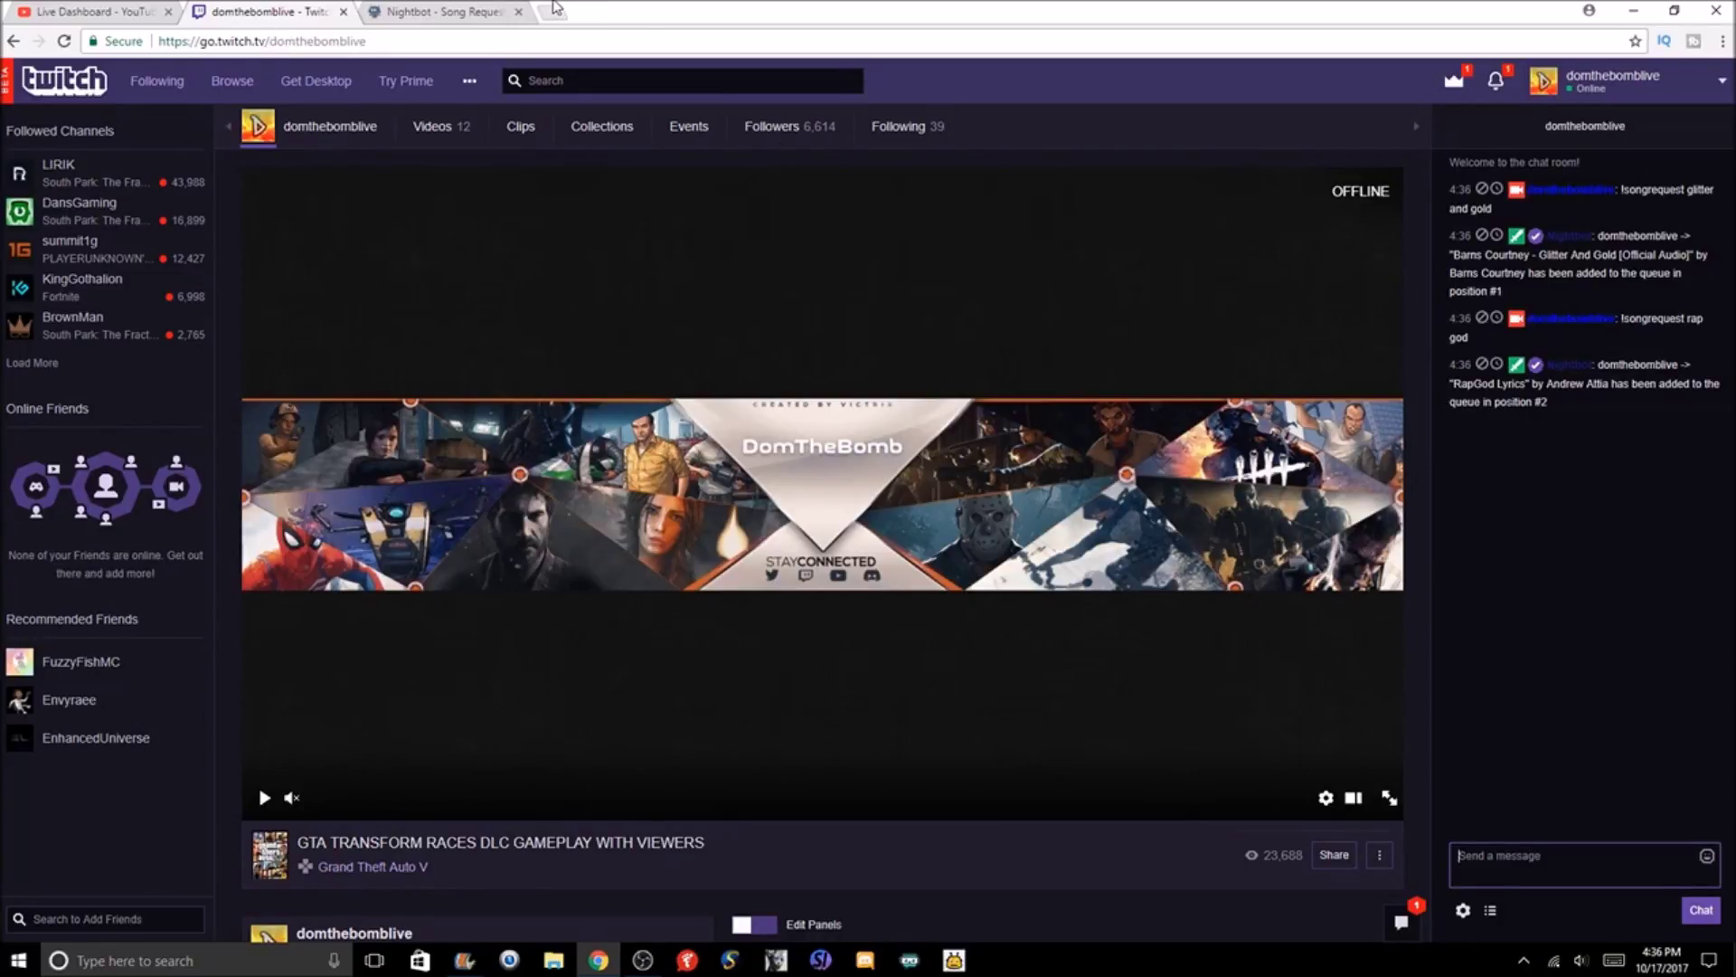
Open Eminem's 'Rap God (Explicit)' YouTube video in a new tab and copy its URL
left_click(570, 10)
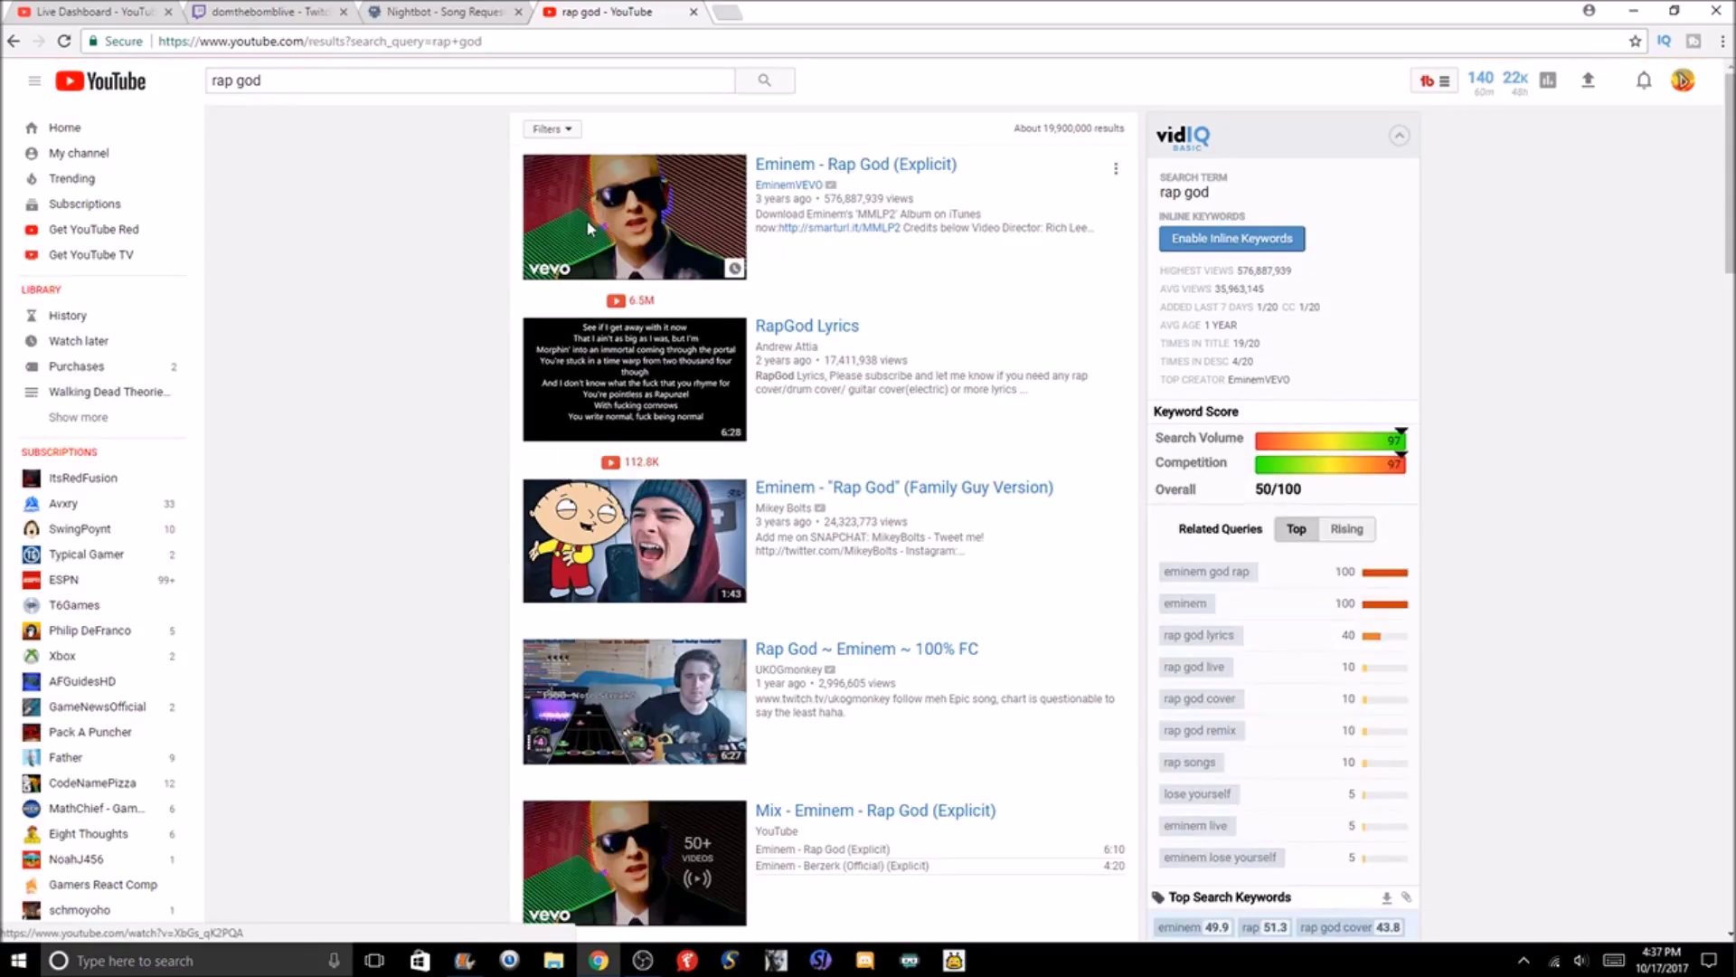
left_click(588, 232)
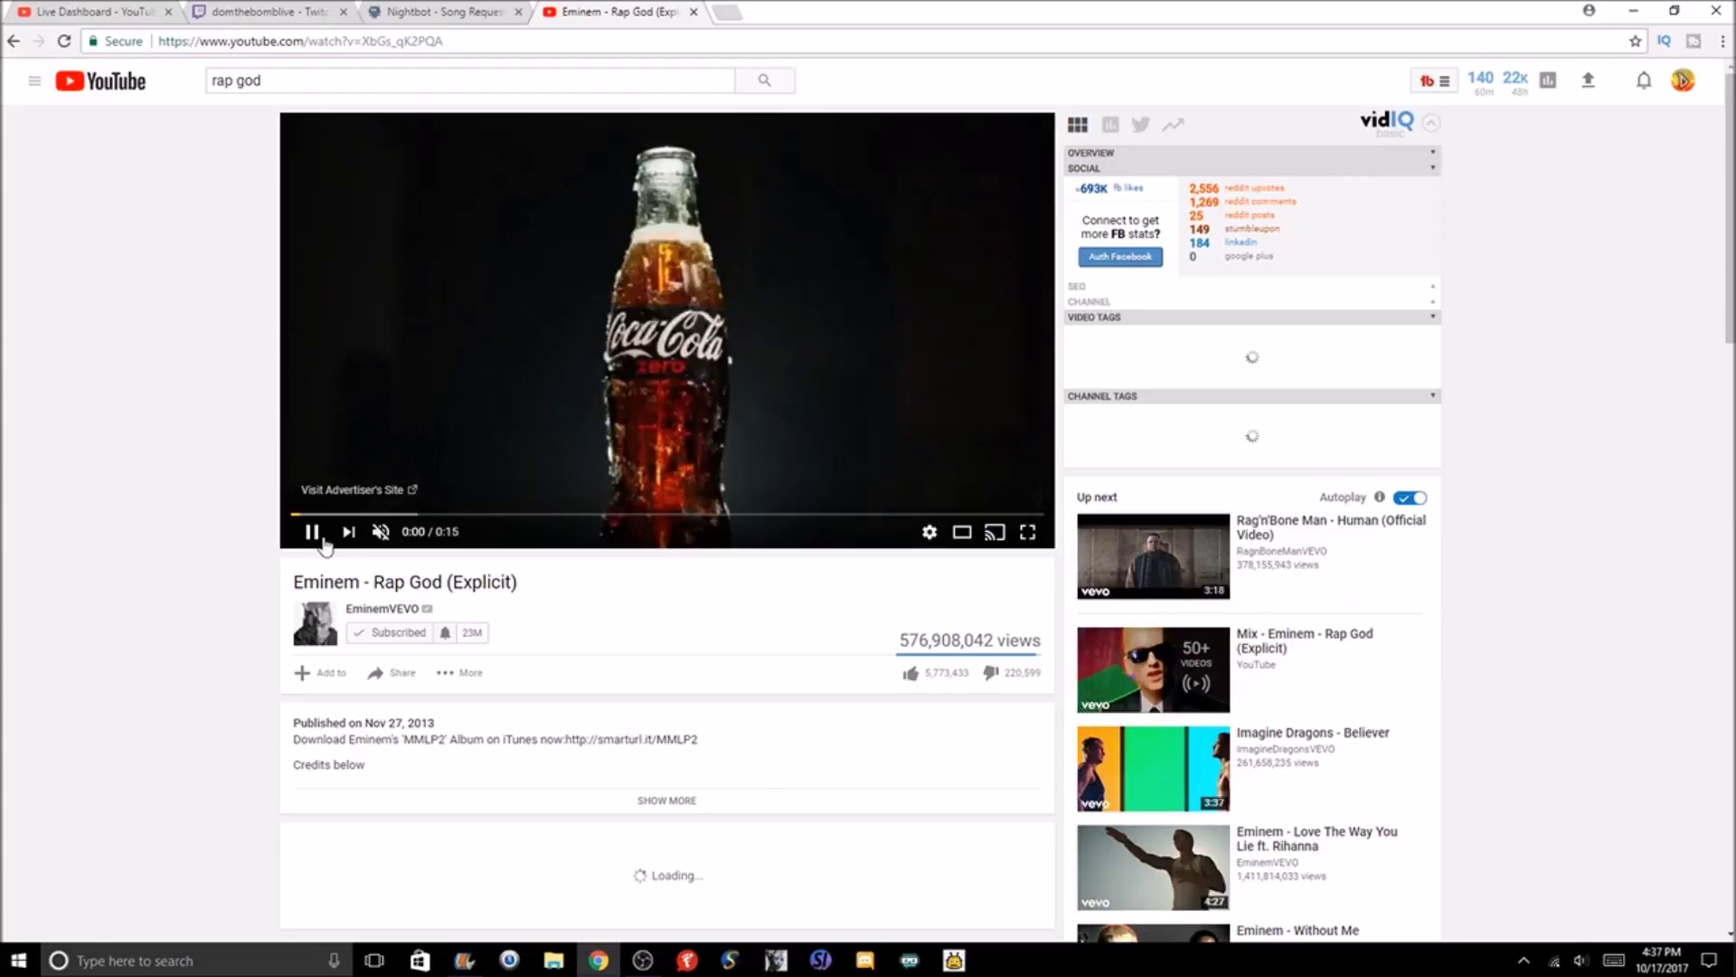
left_click(312, 532)
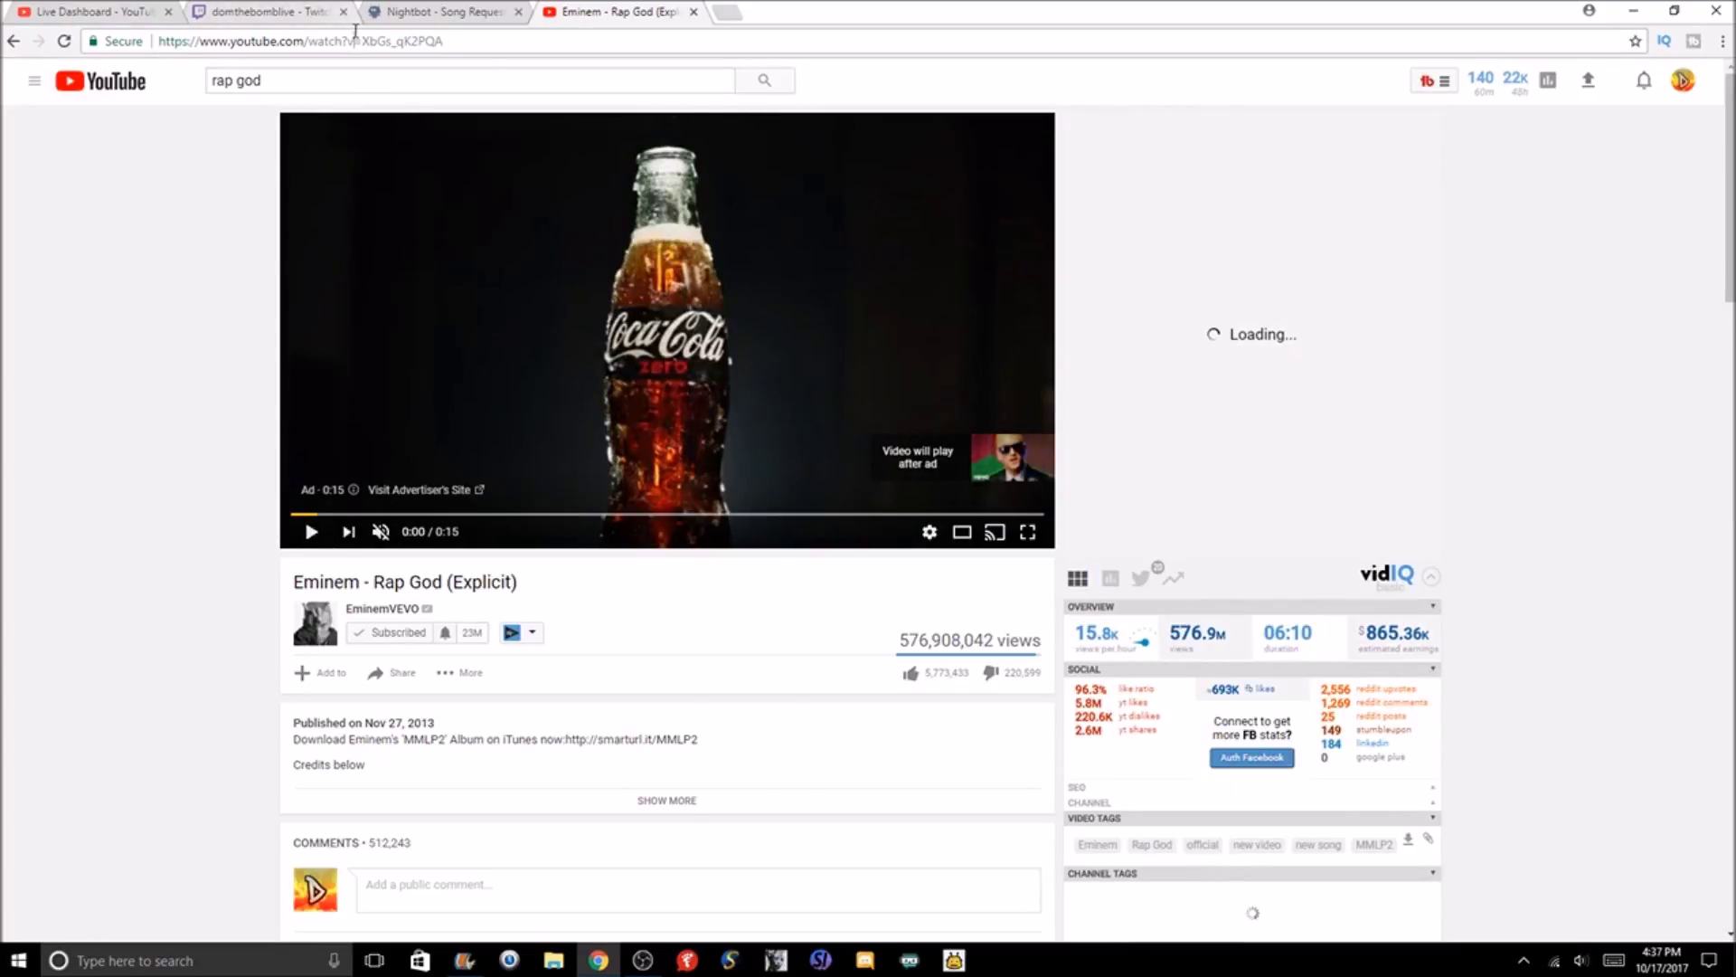
left_click(358, 43)
right_click(358, 43)
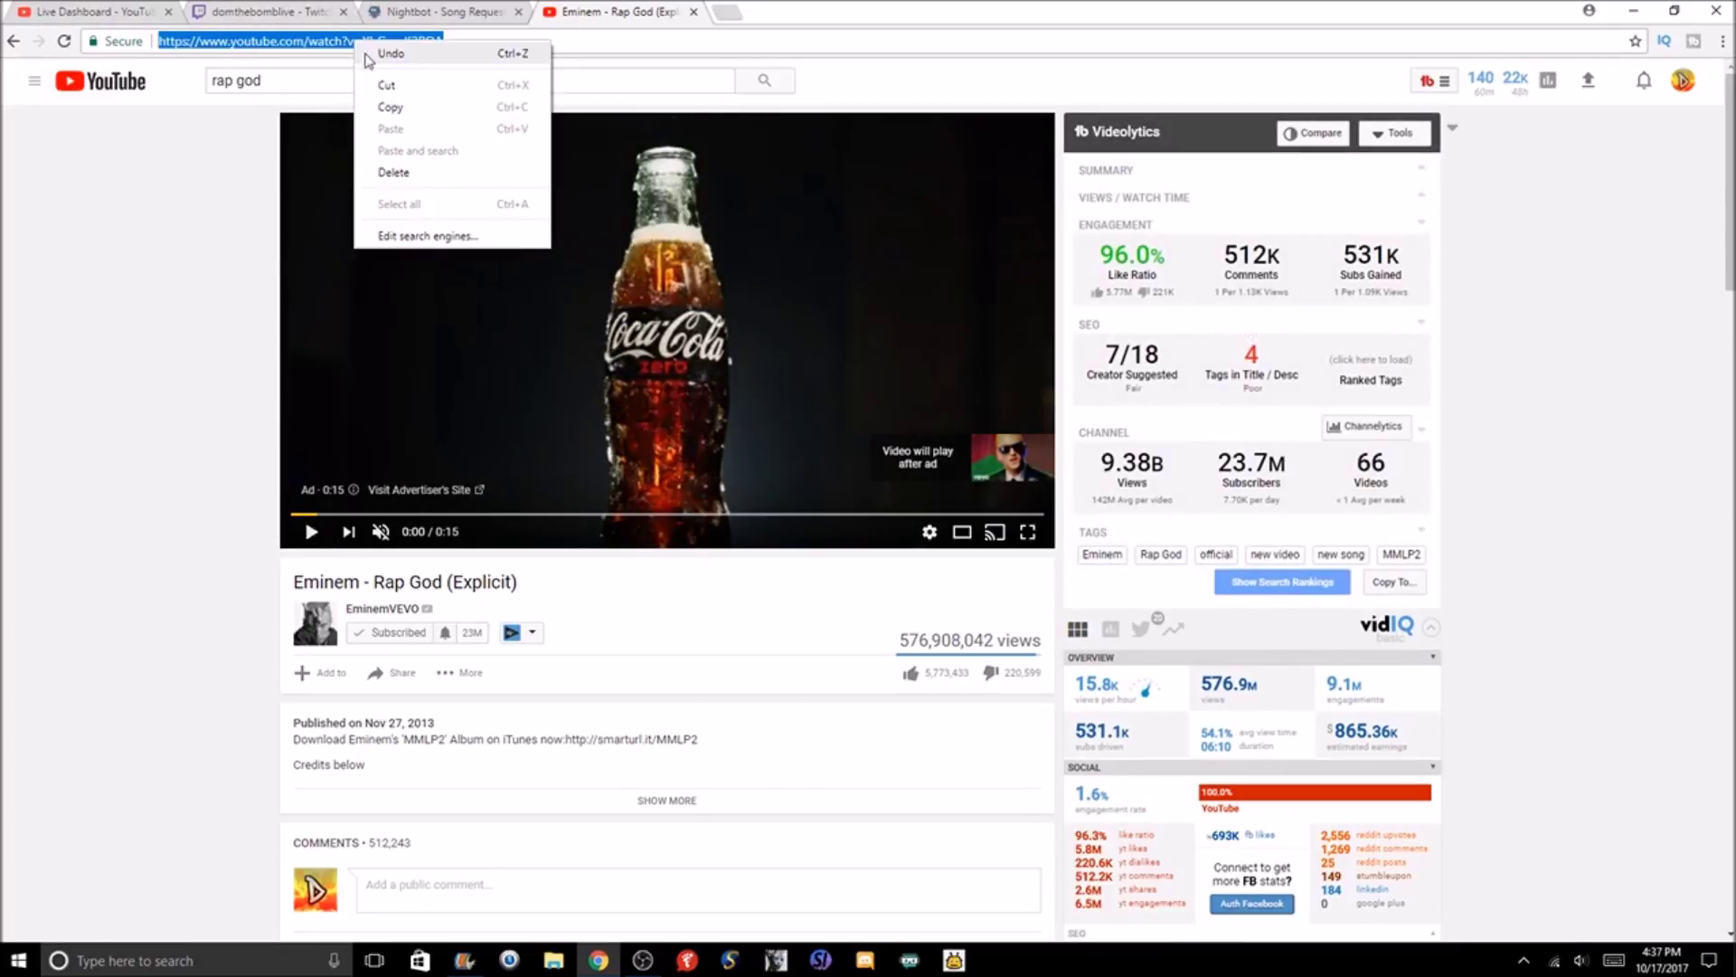
left_click(389, 109)
Request the copied Rap God YouTube link via !songrequest in Twitch chat and view Nightbot's queue
left_click(339, 9)
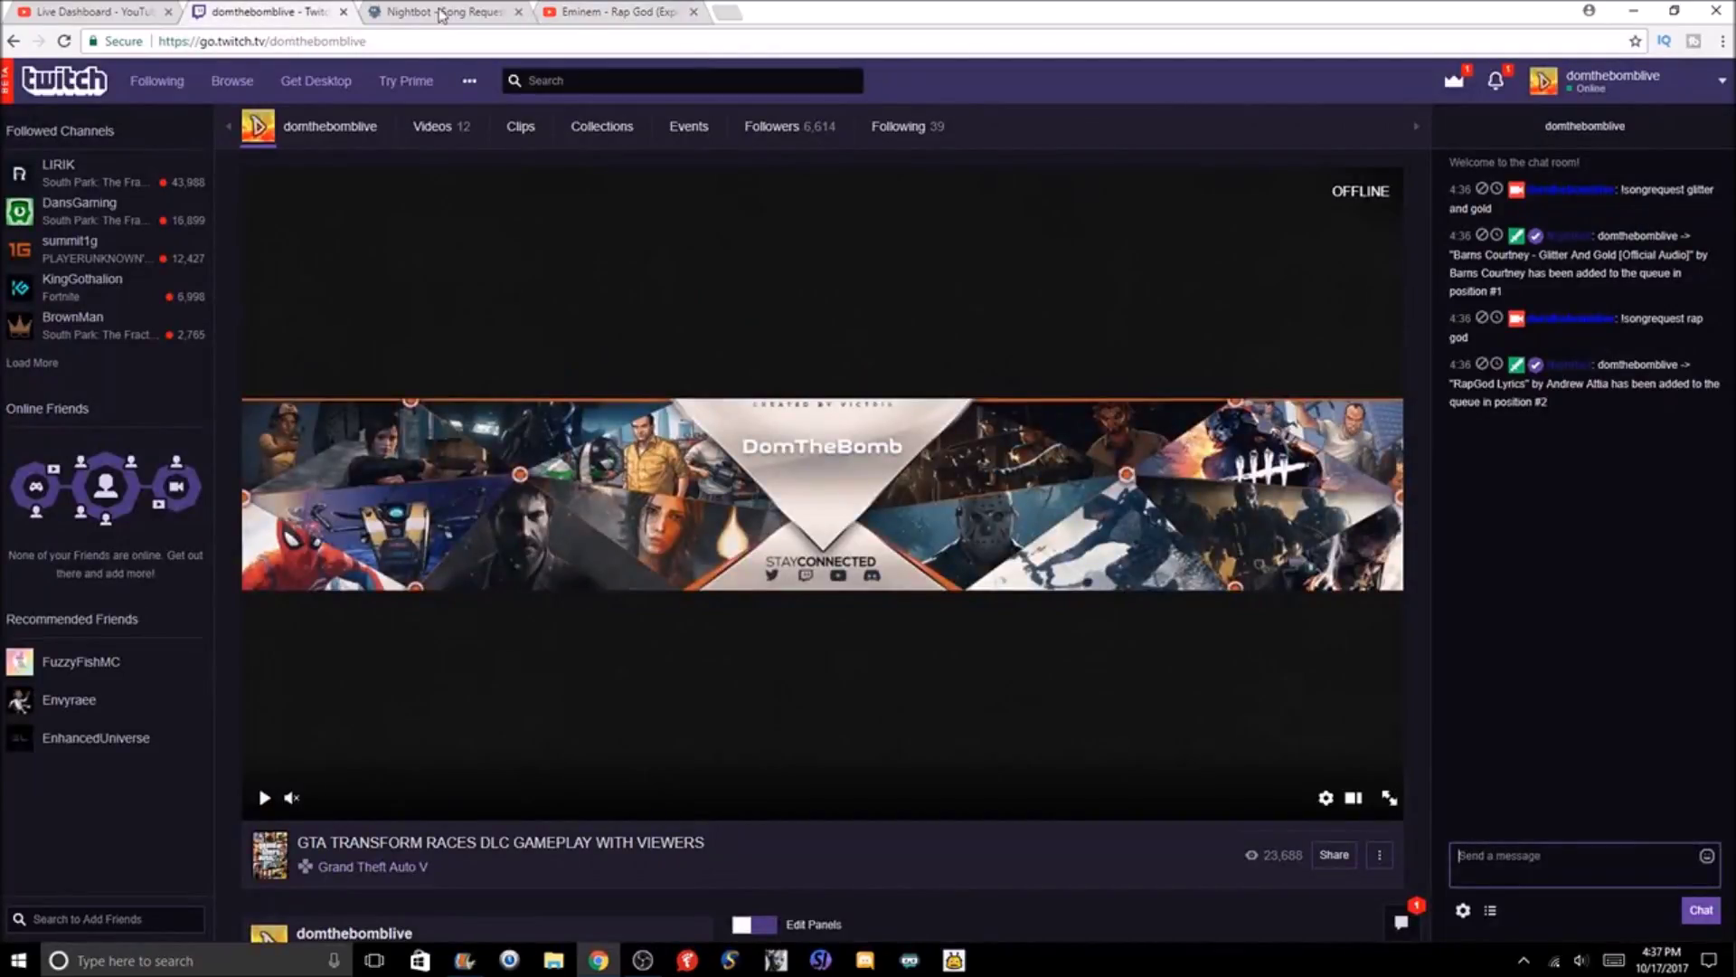
type("!son")
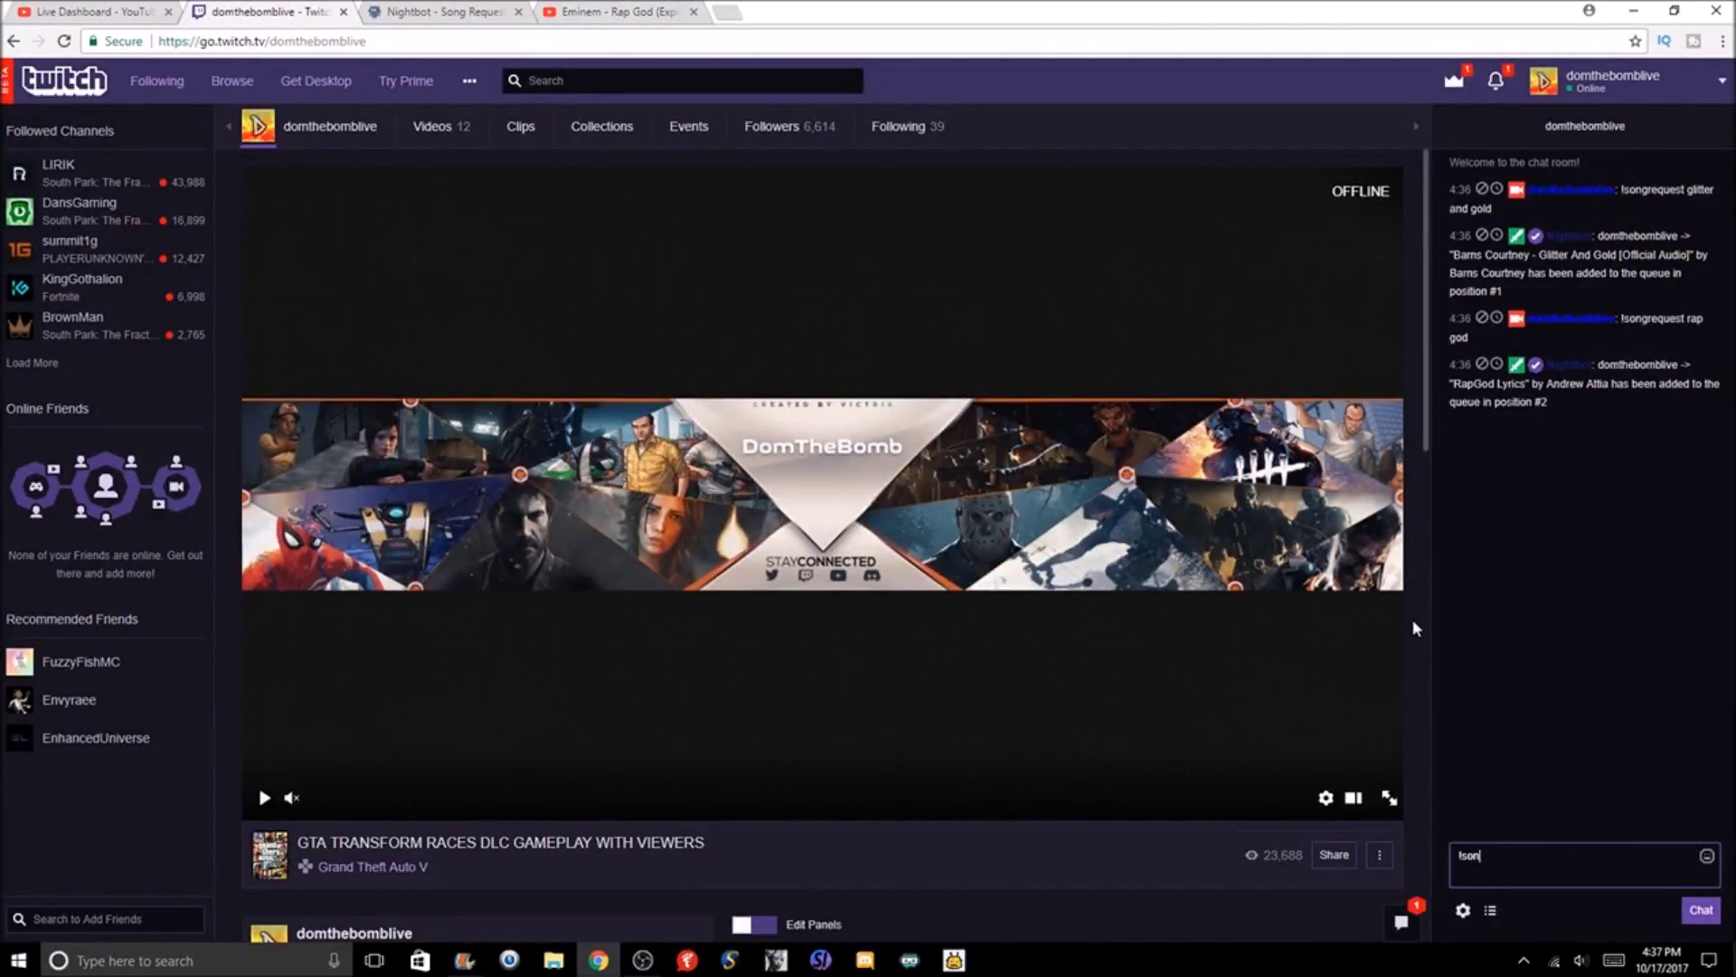
type("greq")
type("uest")
key("ctrl+v")
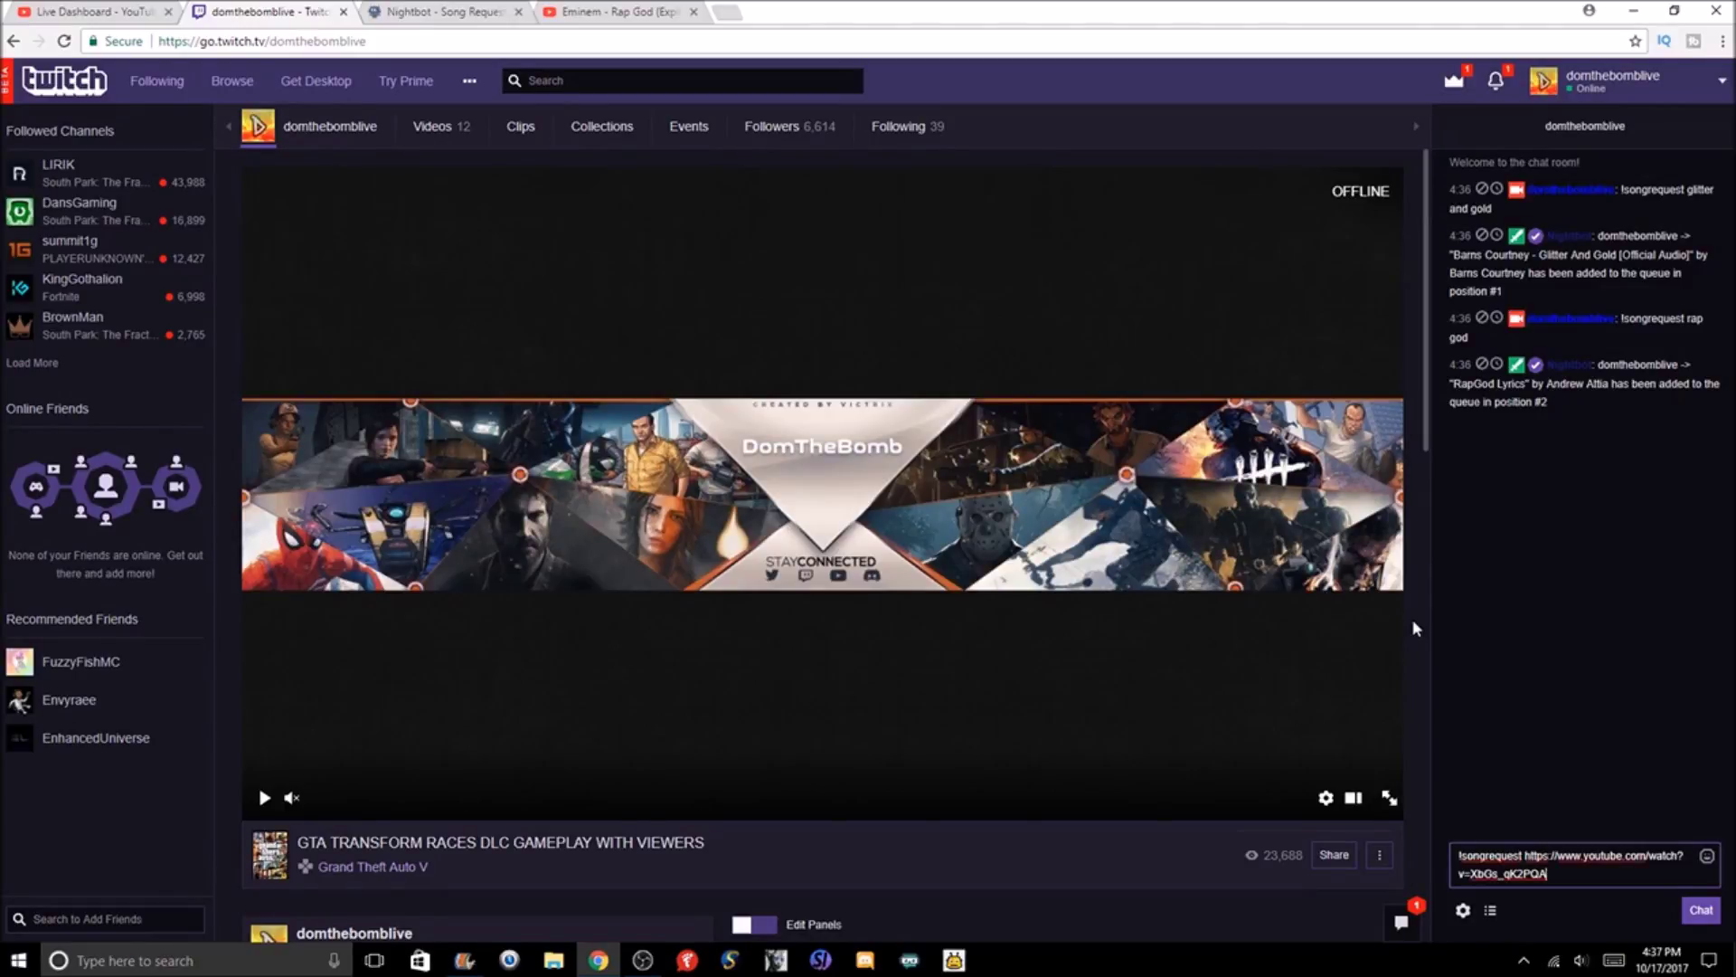
key("Return")
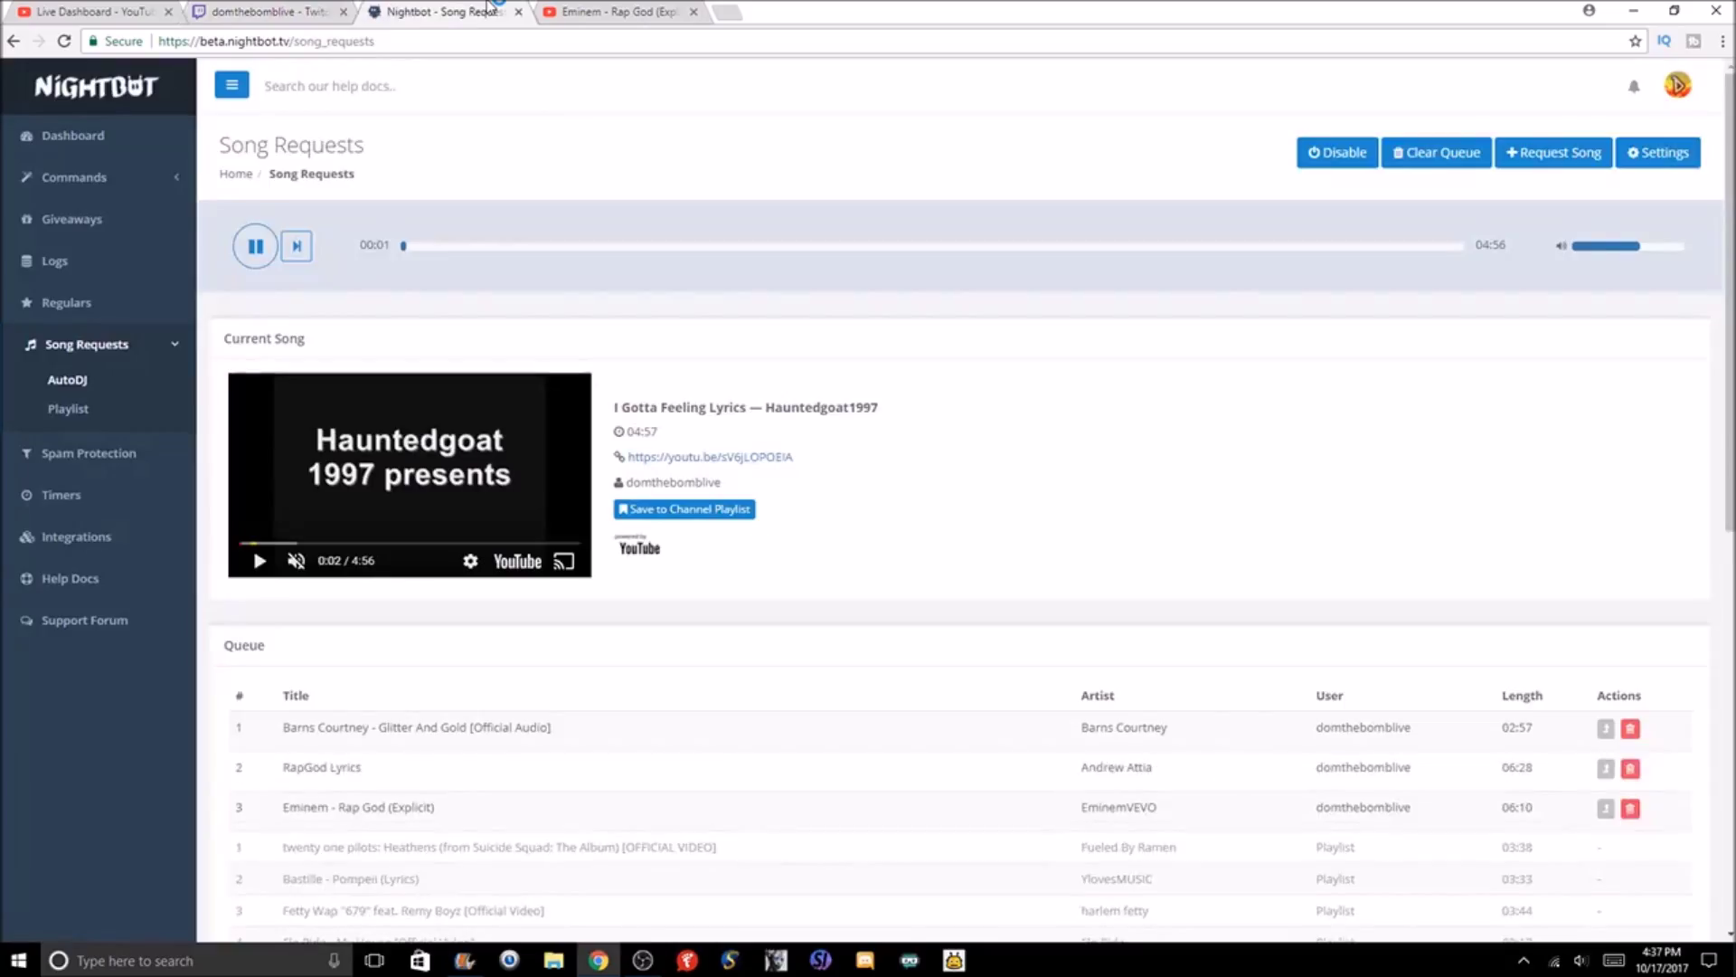
left_click(475, 12)
Promote 'Eminem - Rap God (Explicit)', delete all three chat requests, and open the playlist page
left_click(1606, 808)
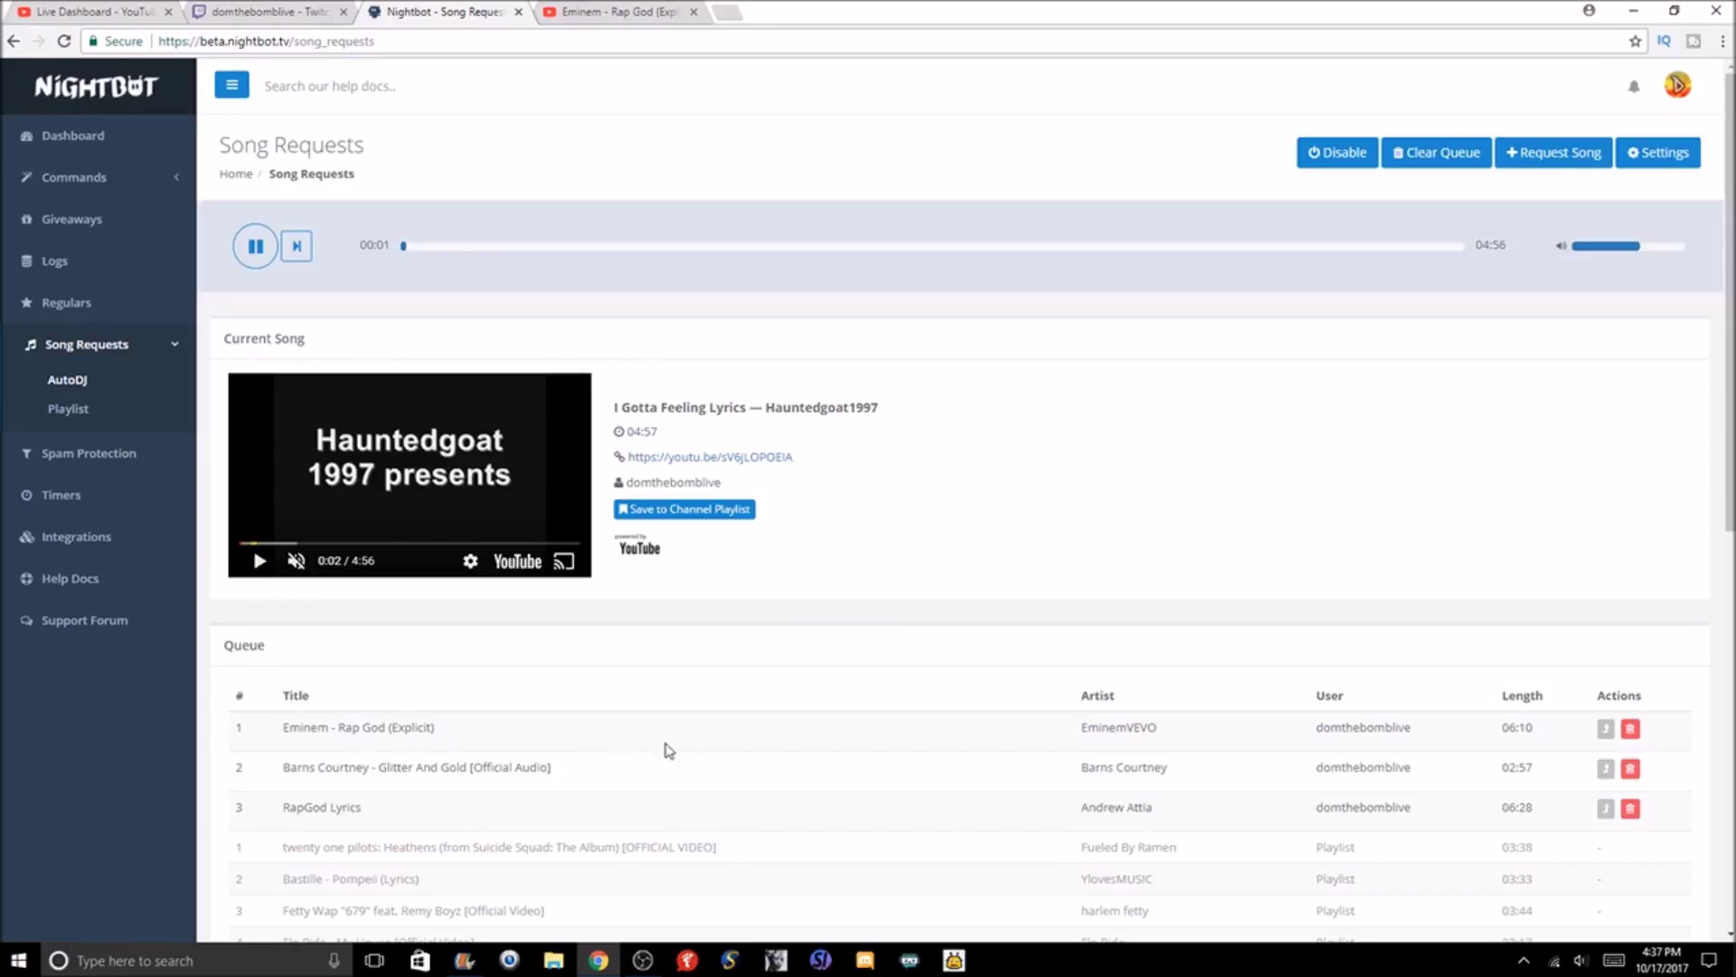
left_click(1631, 731)
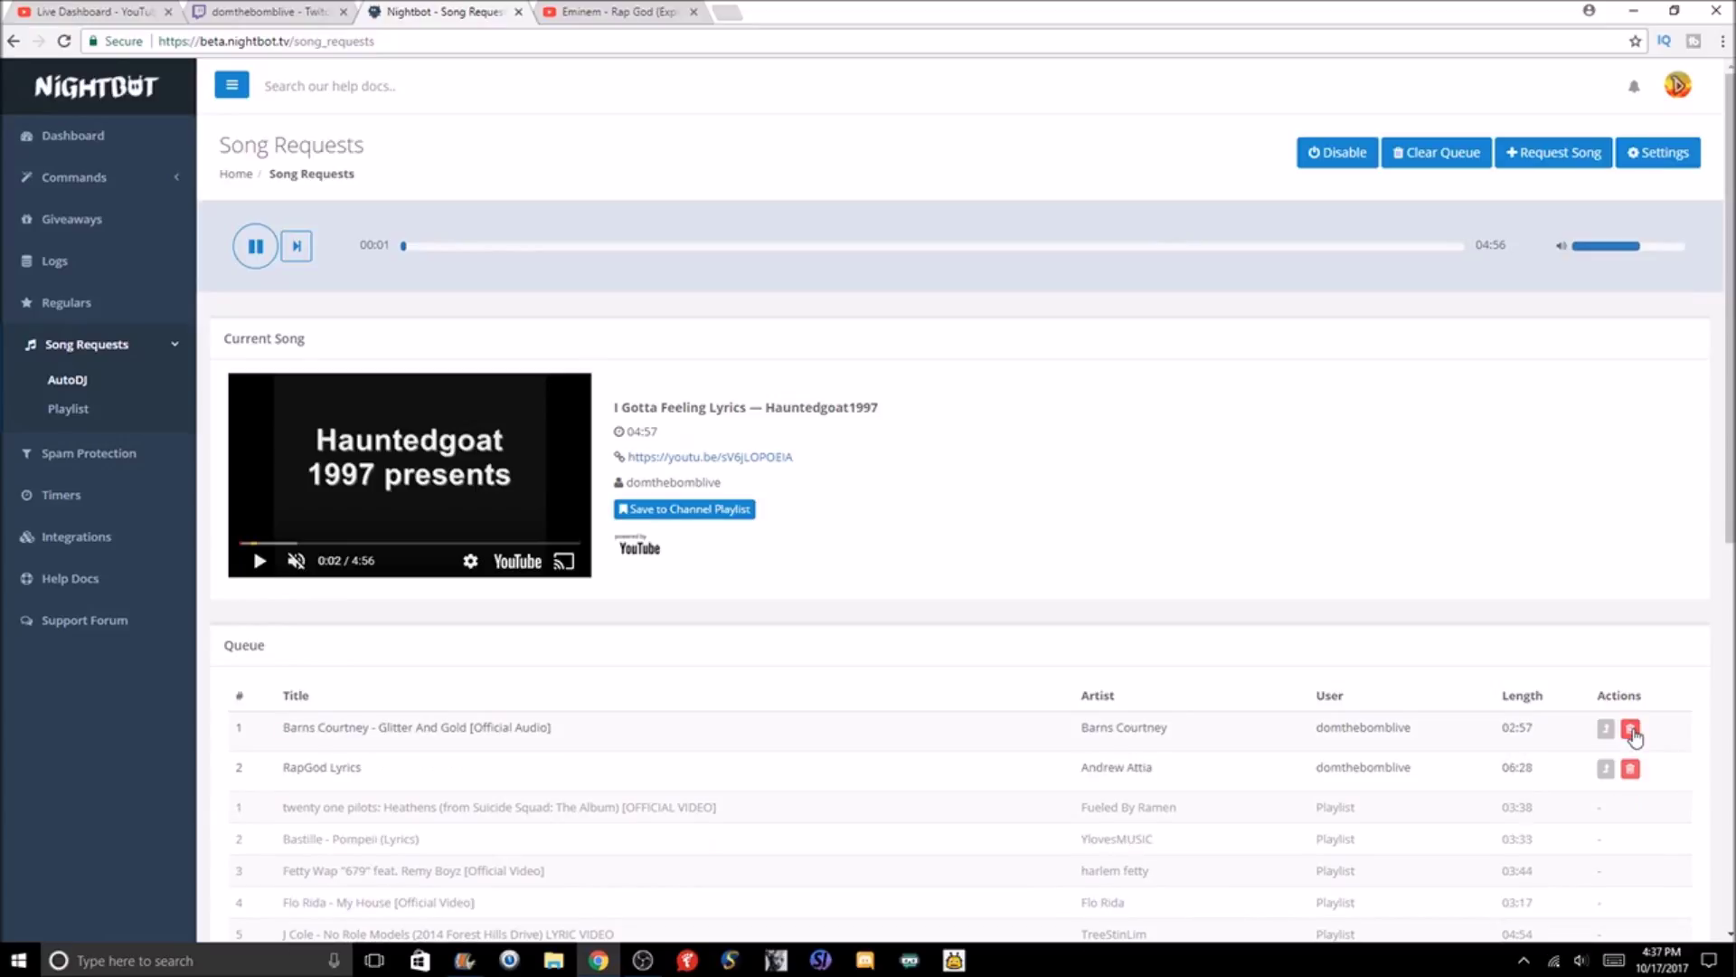
left_click(1631, 730)
left_click(1632, 731)
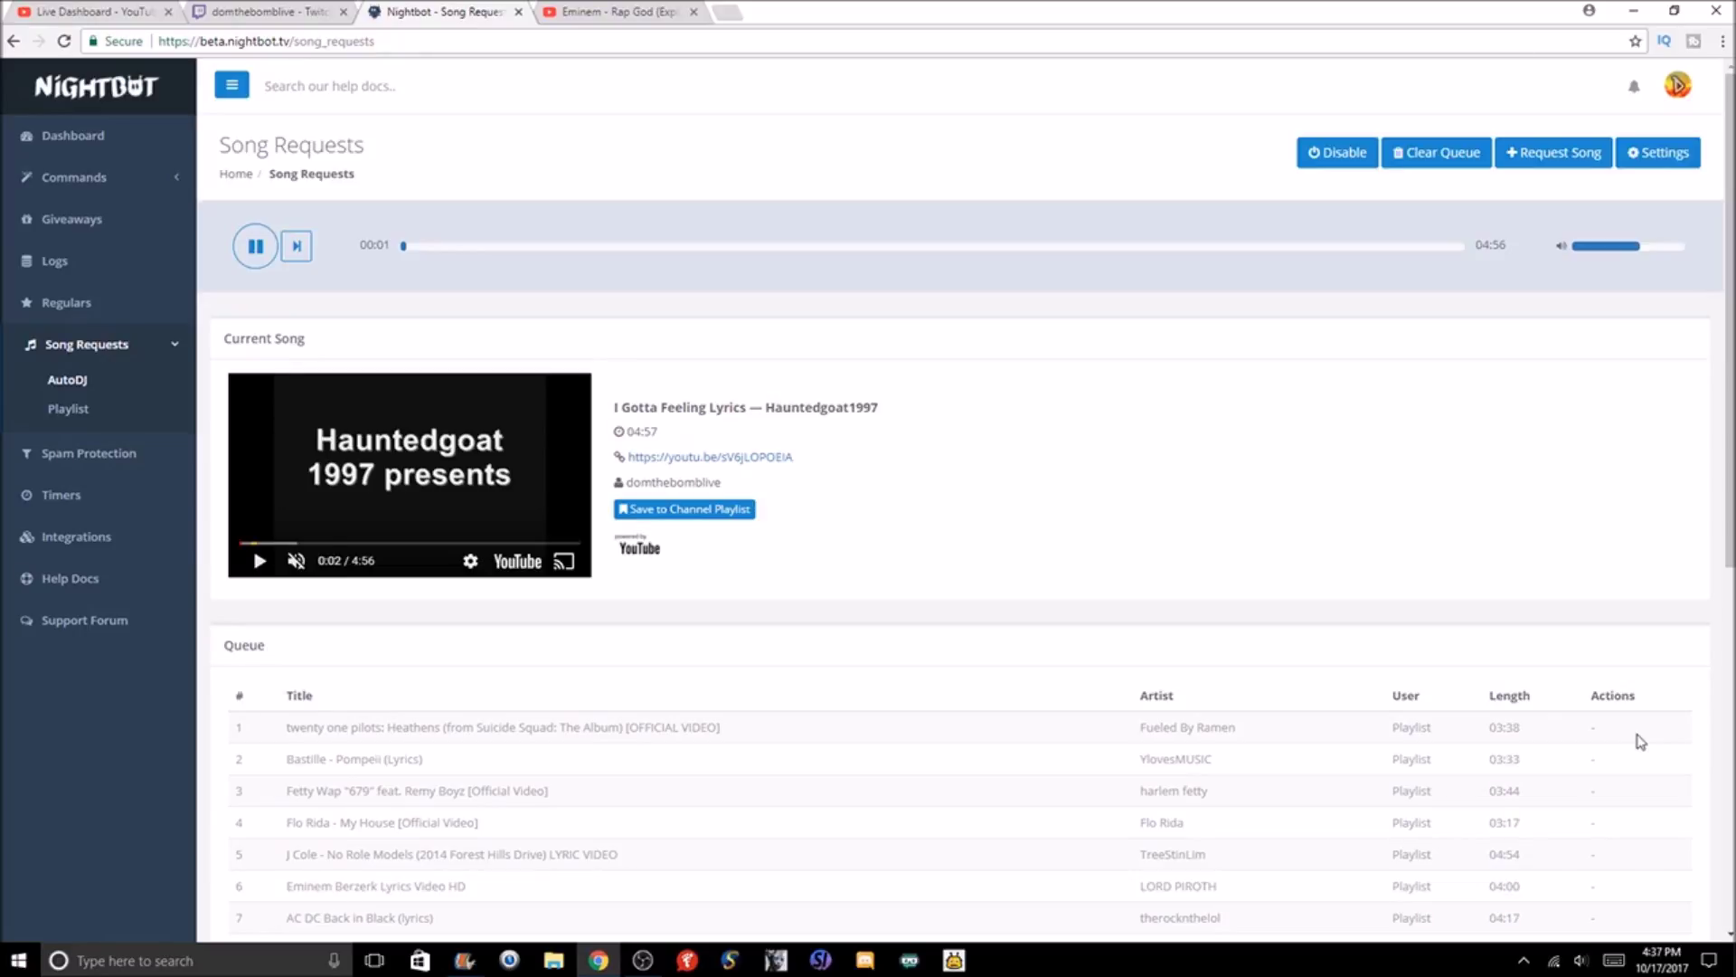
left_click(107, 420)
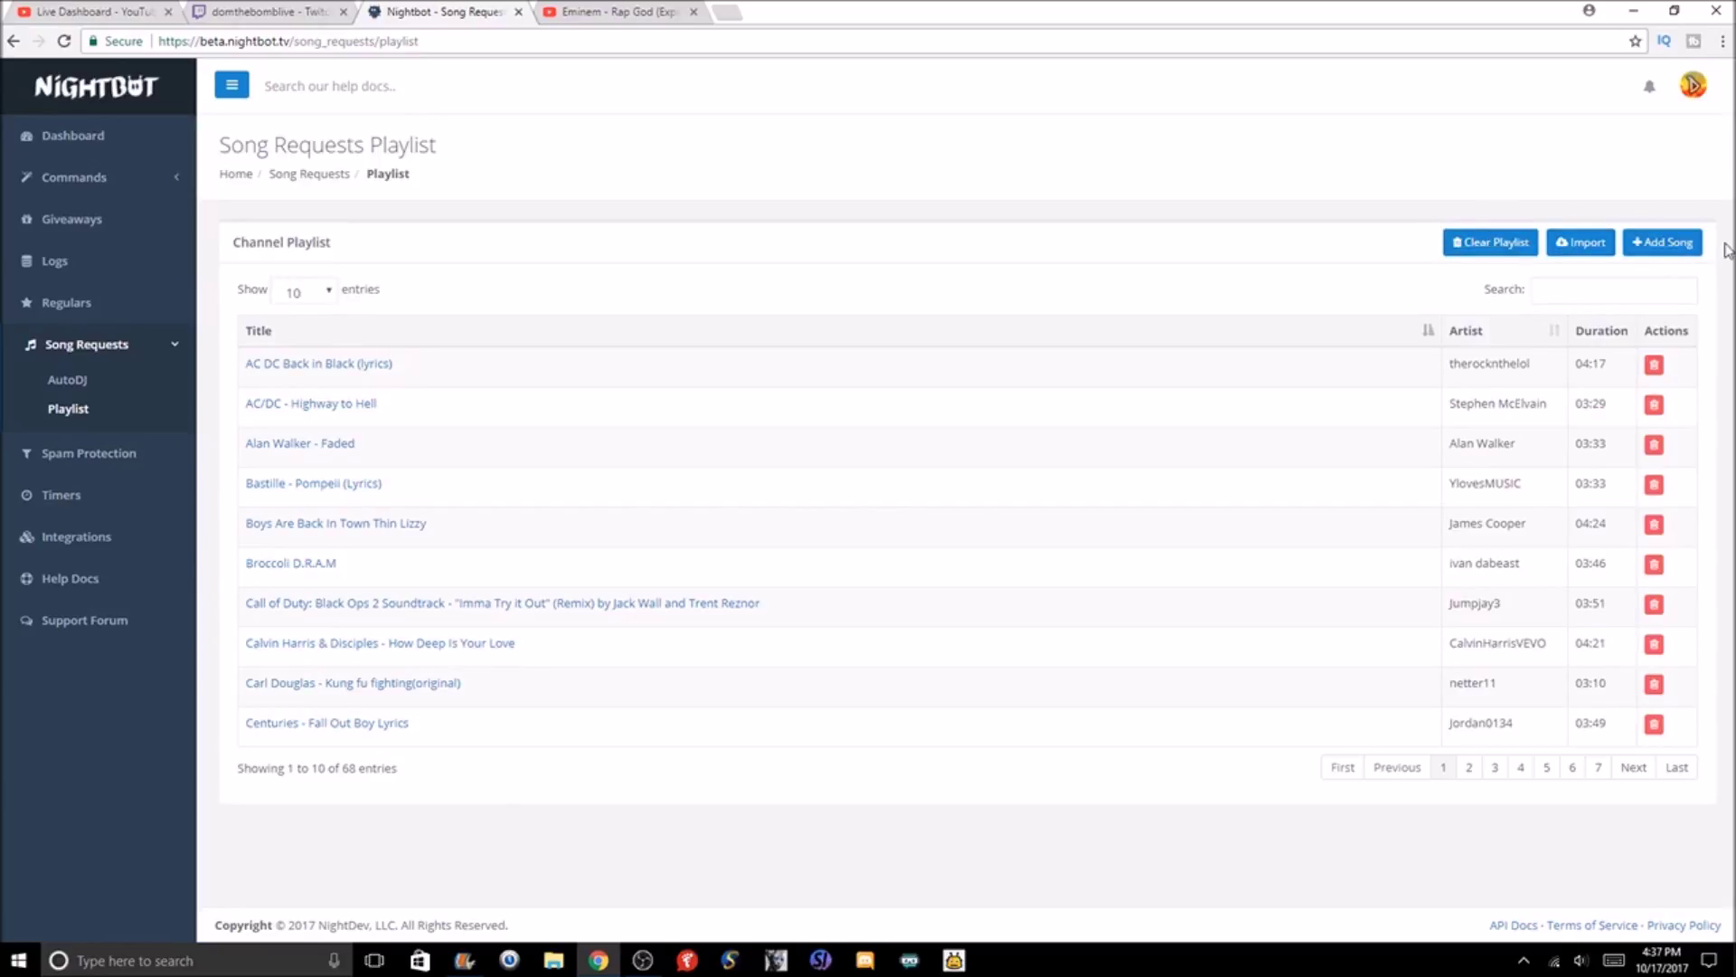
left_click(1669, 243)
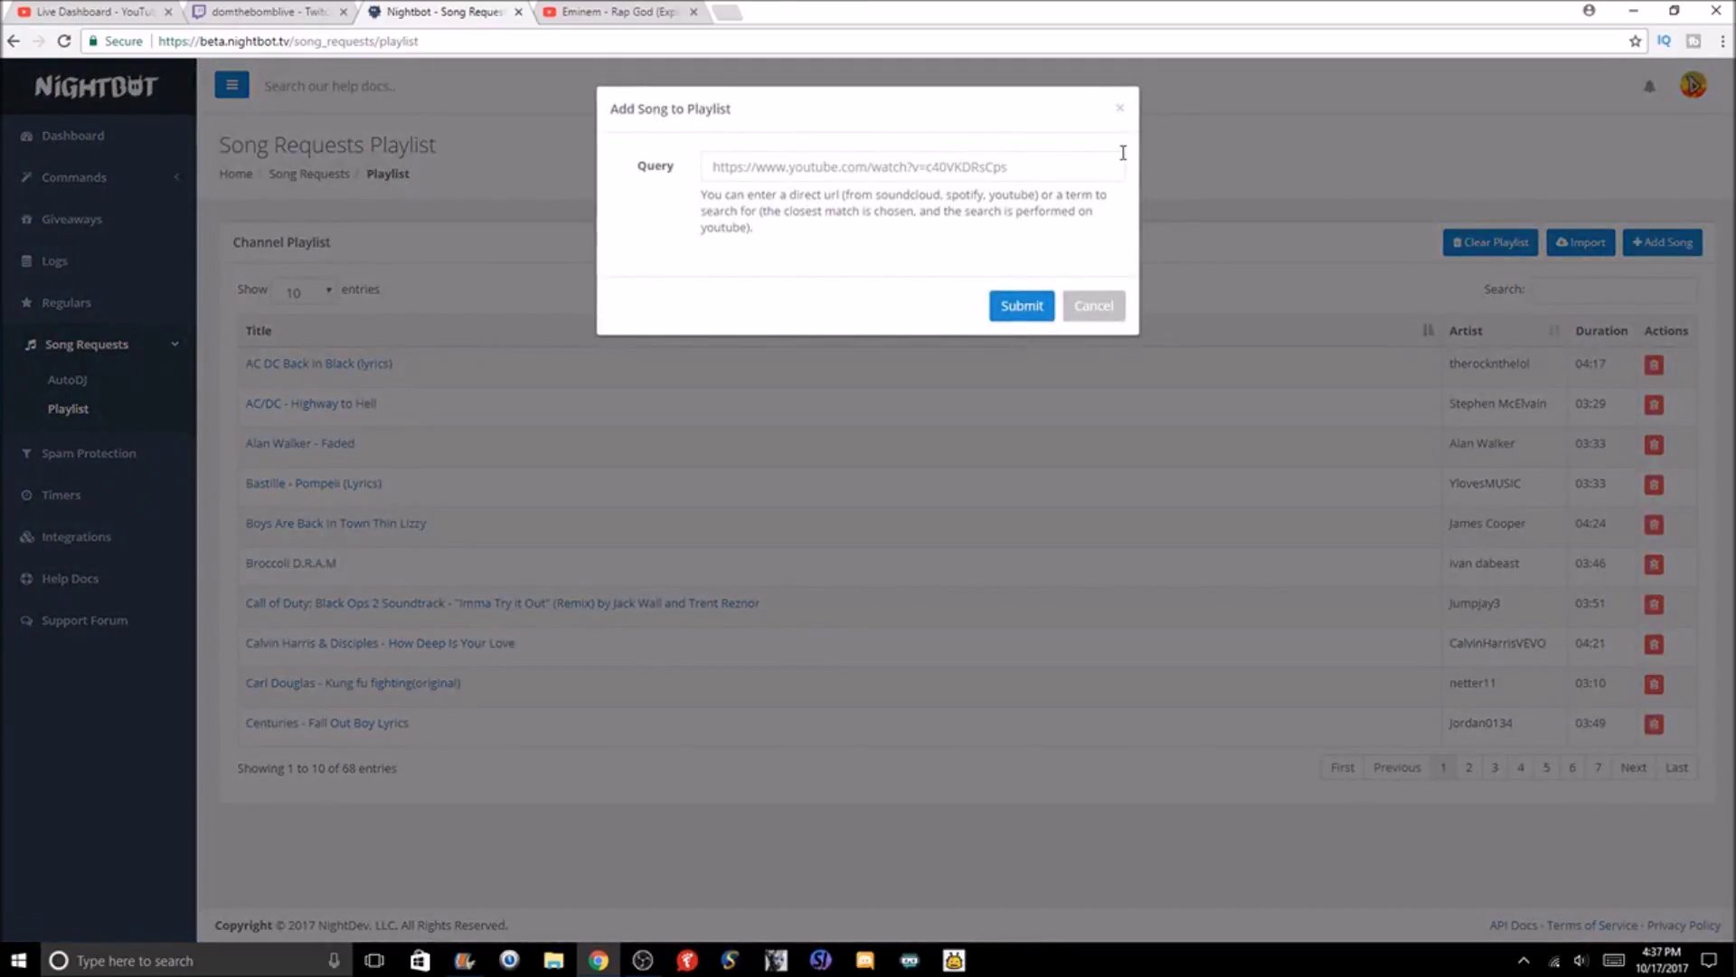
left_click(1094, 304)
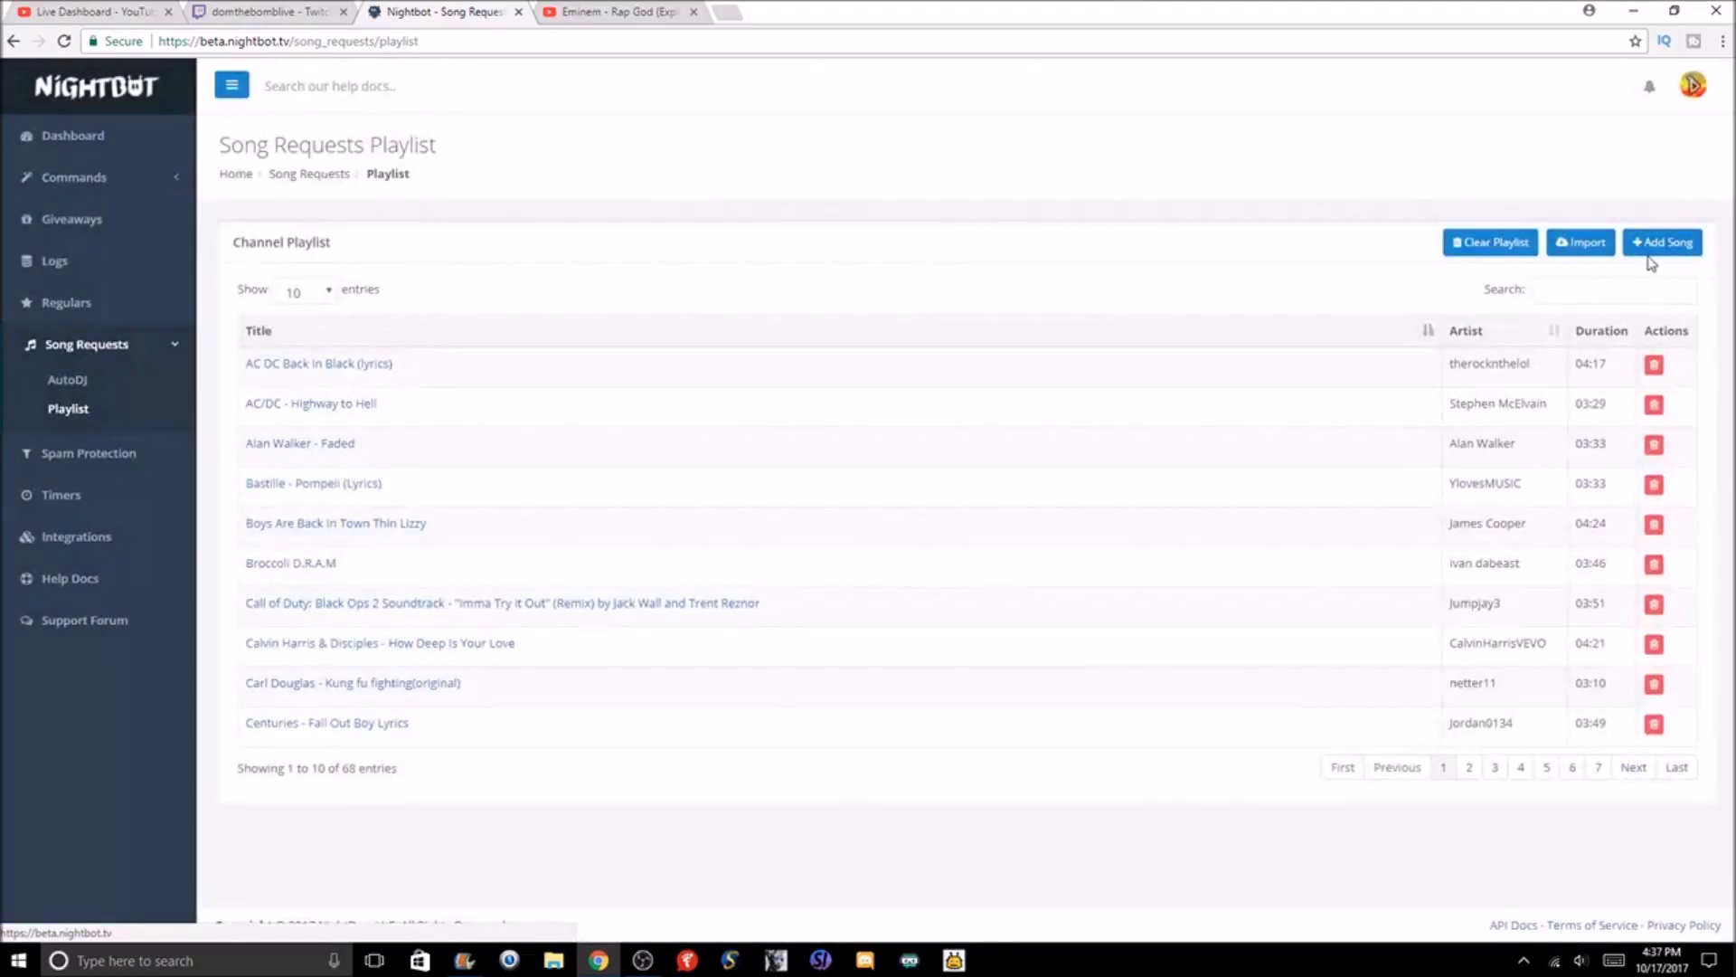
left_click(1584, 246)
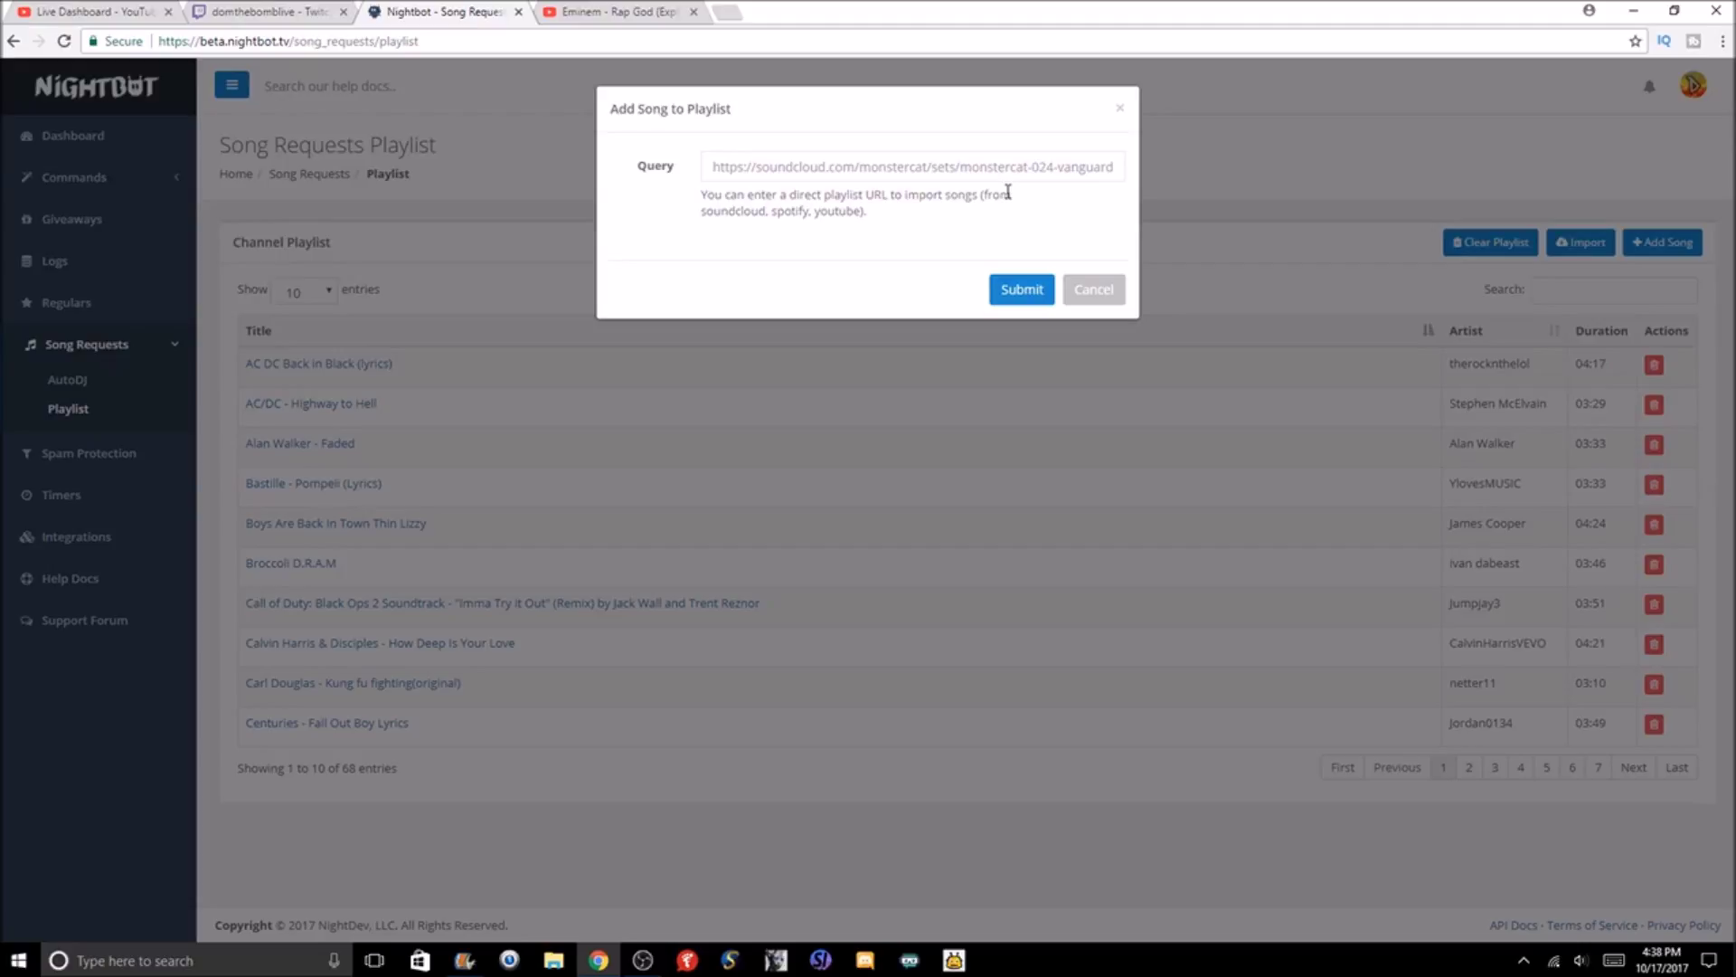
left_click(1108, 291)
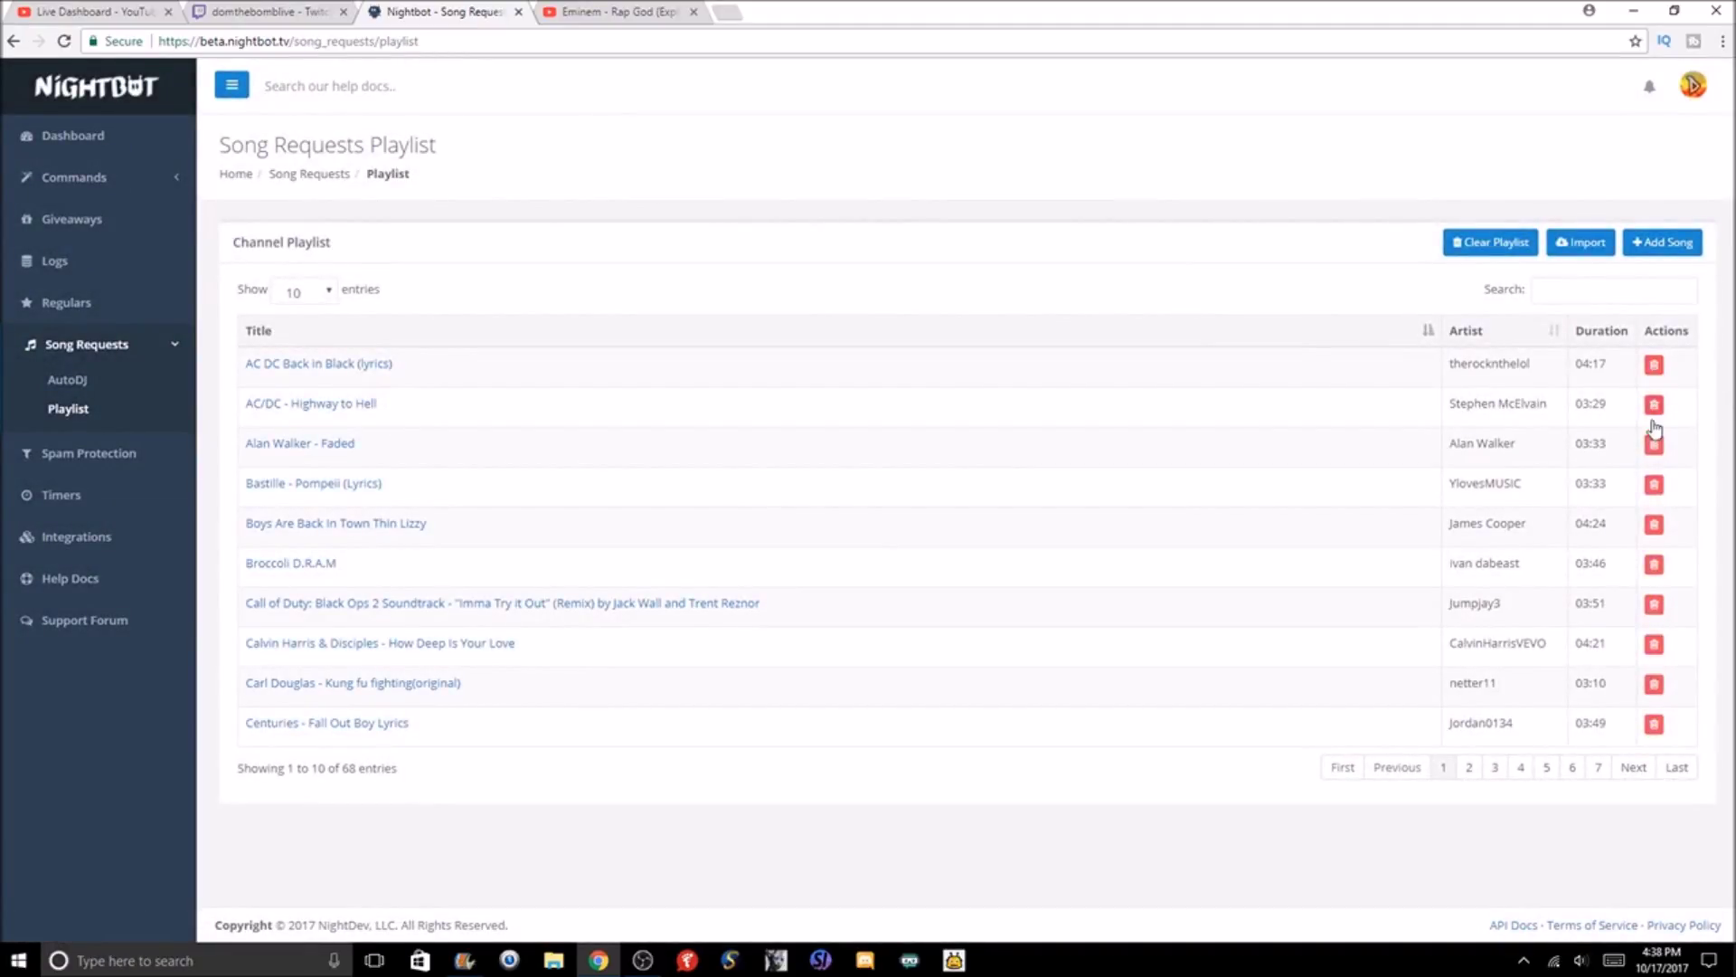
left_click(1653, 369)
left_click(1465, 768)
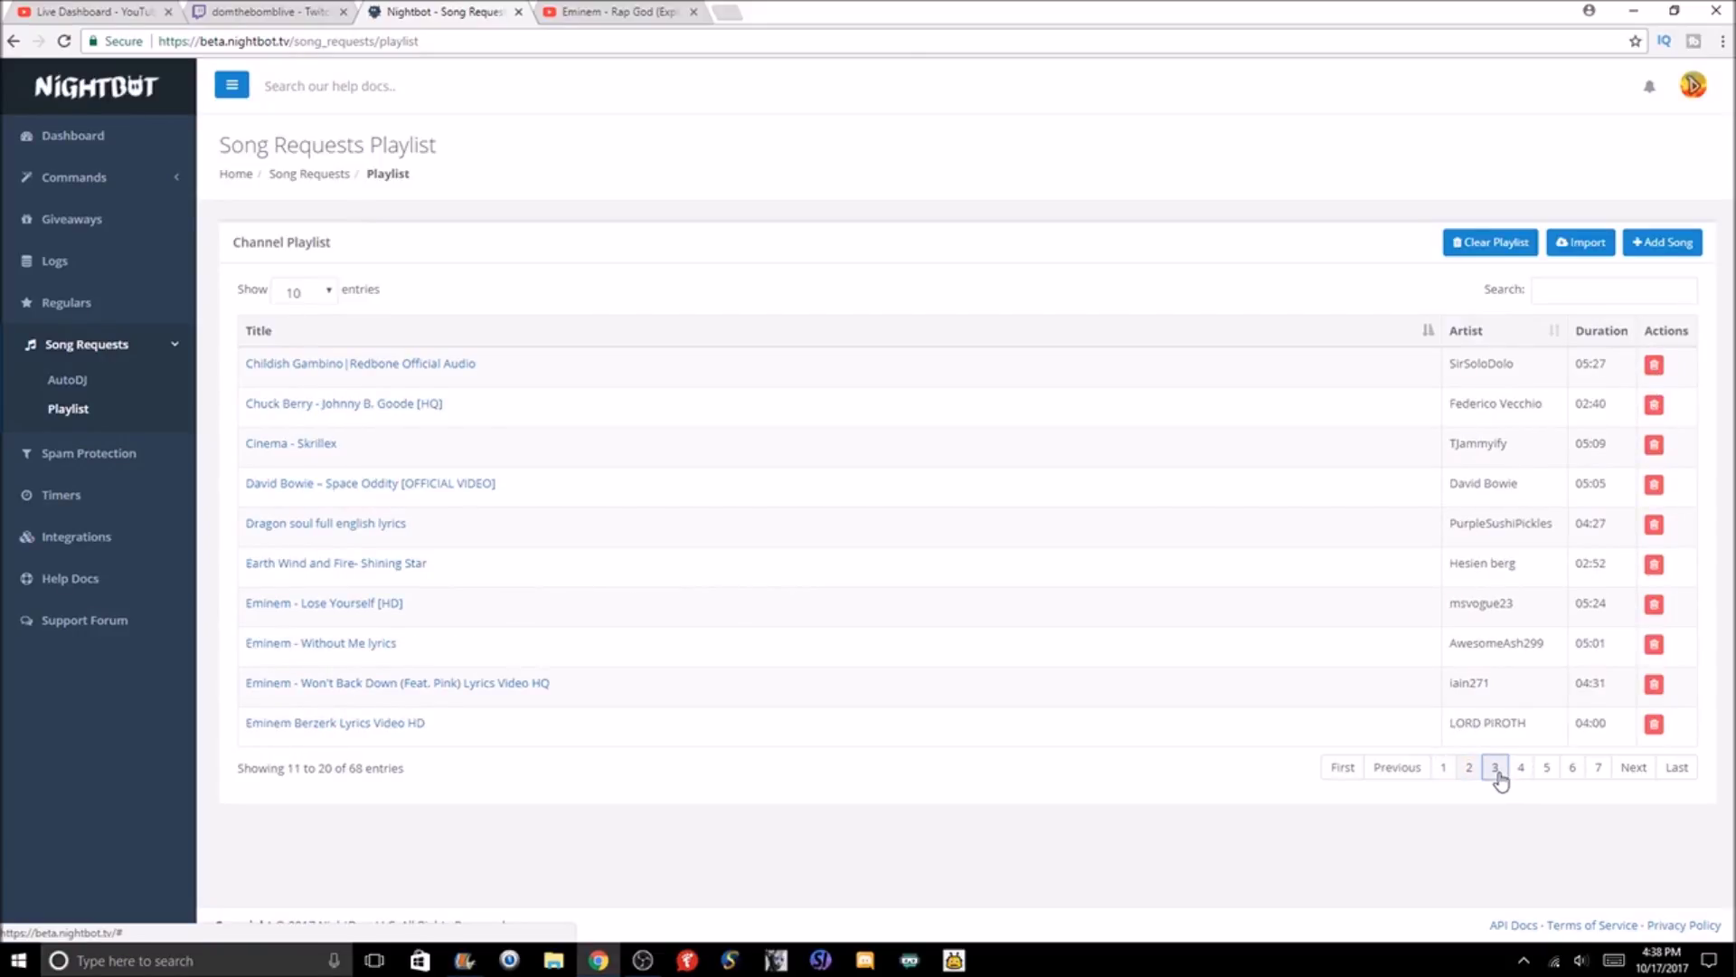
left_click(1524, 777)
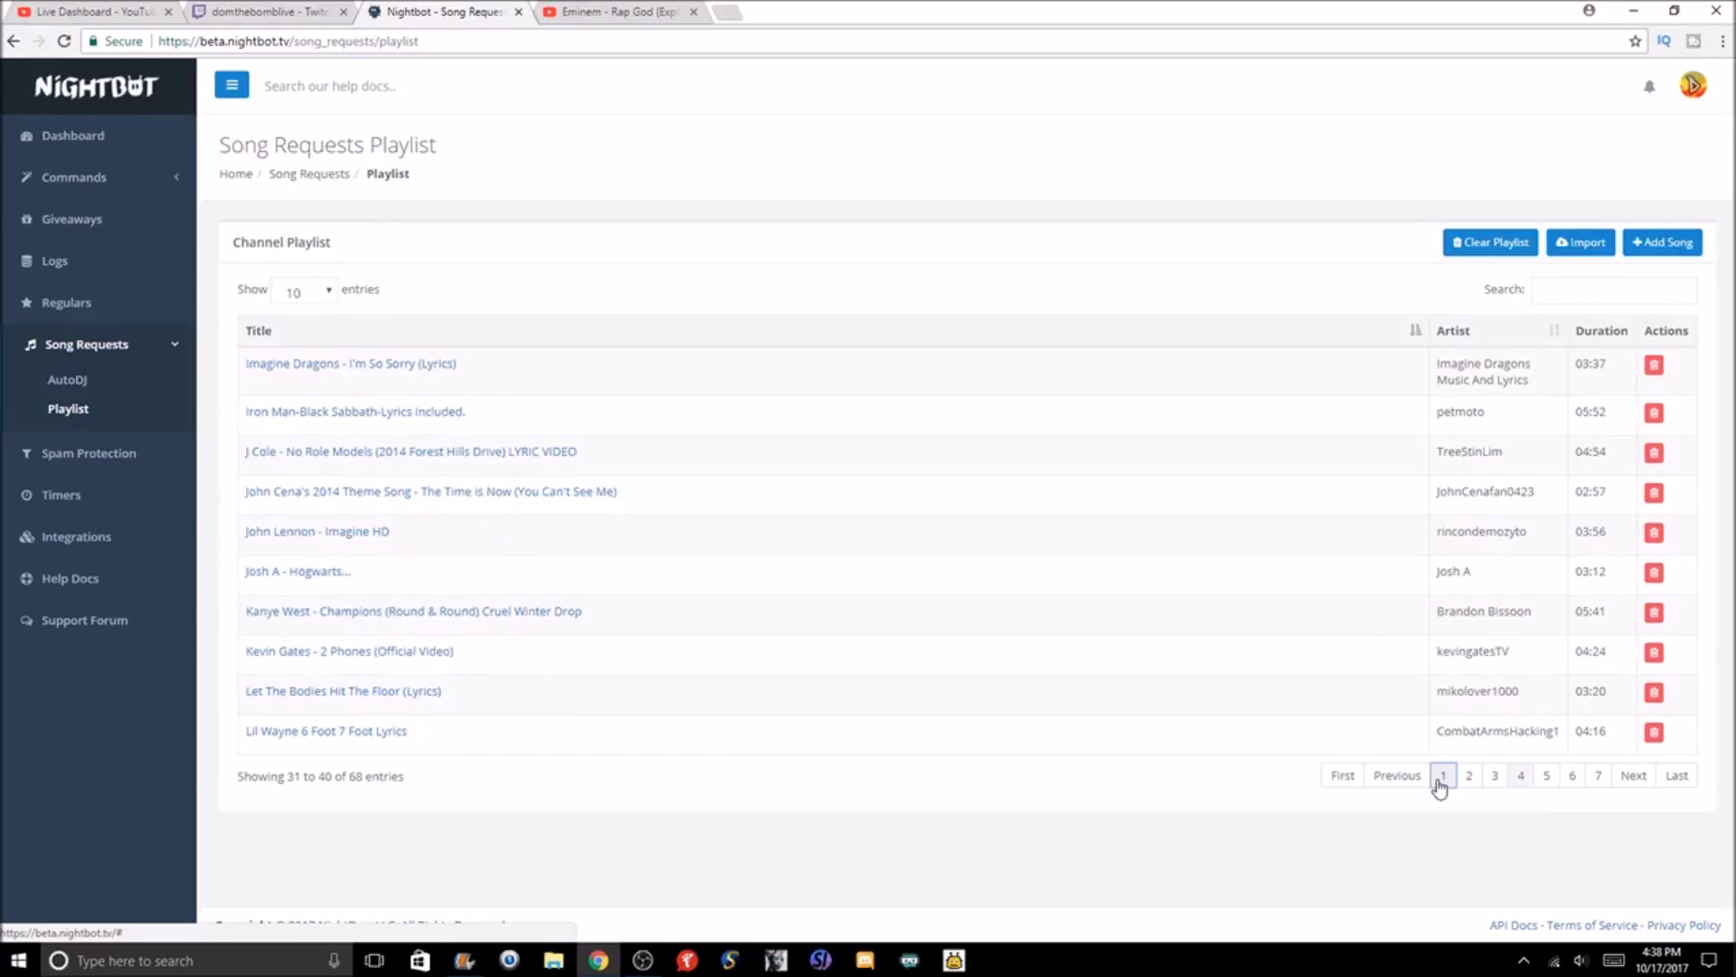
left_click(1441, 778)
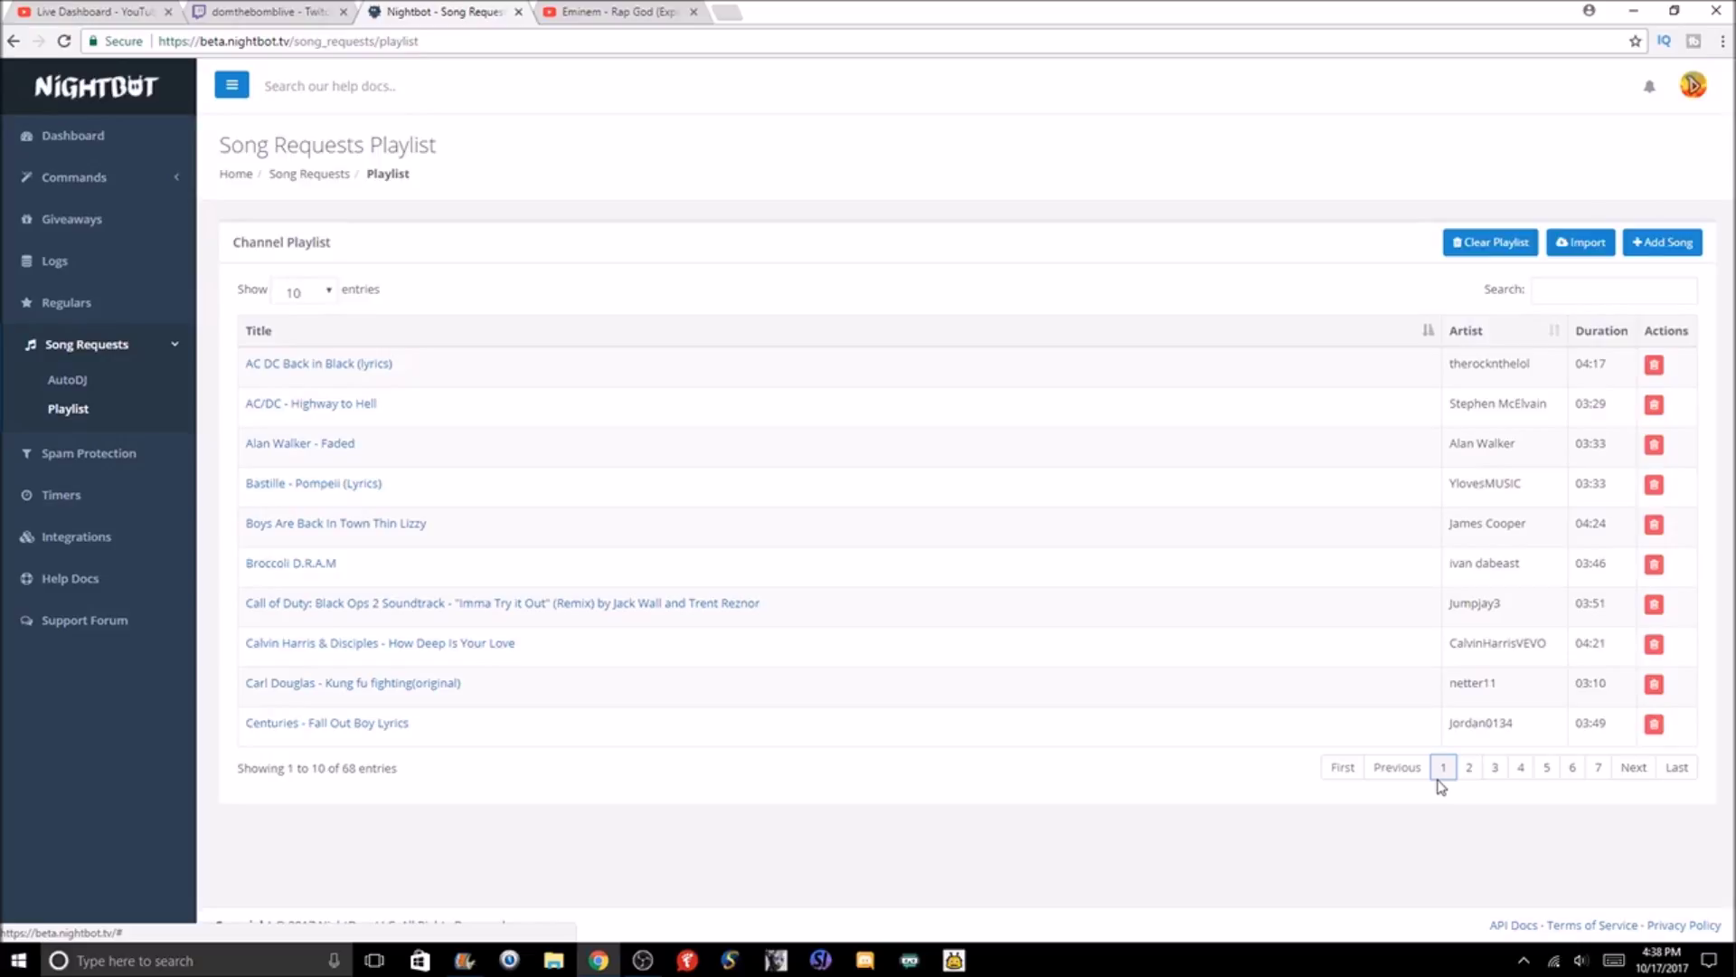
left_click(96, 393)
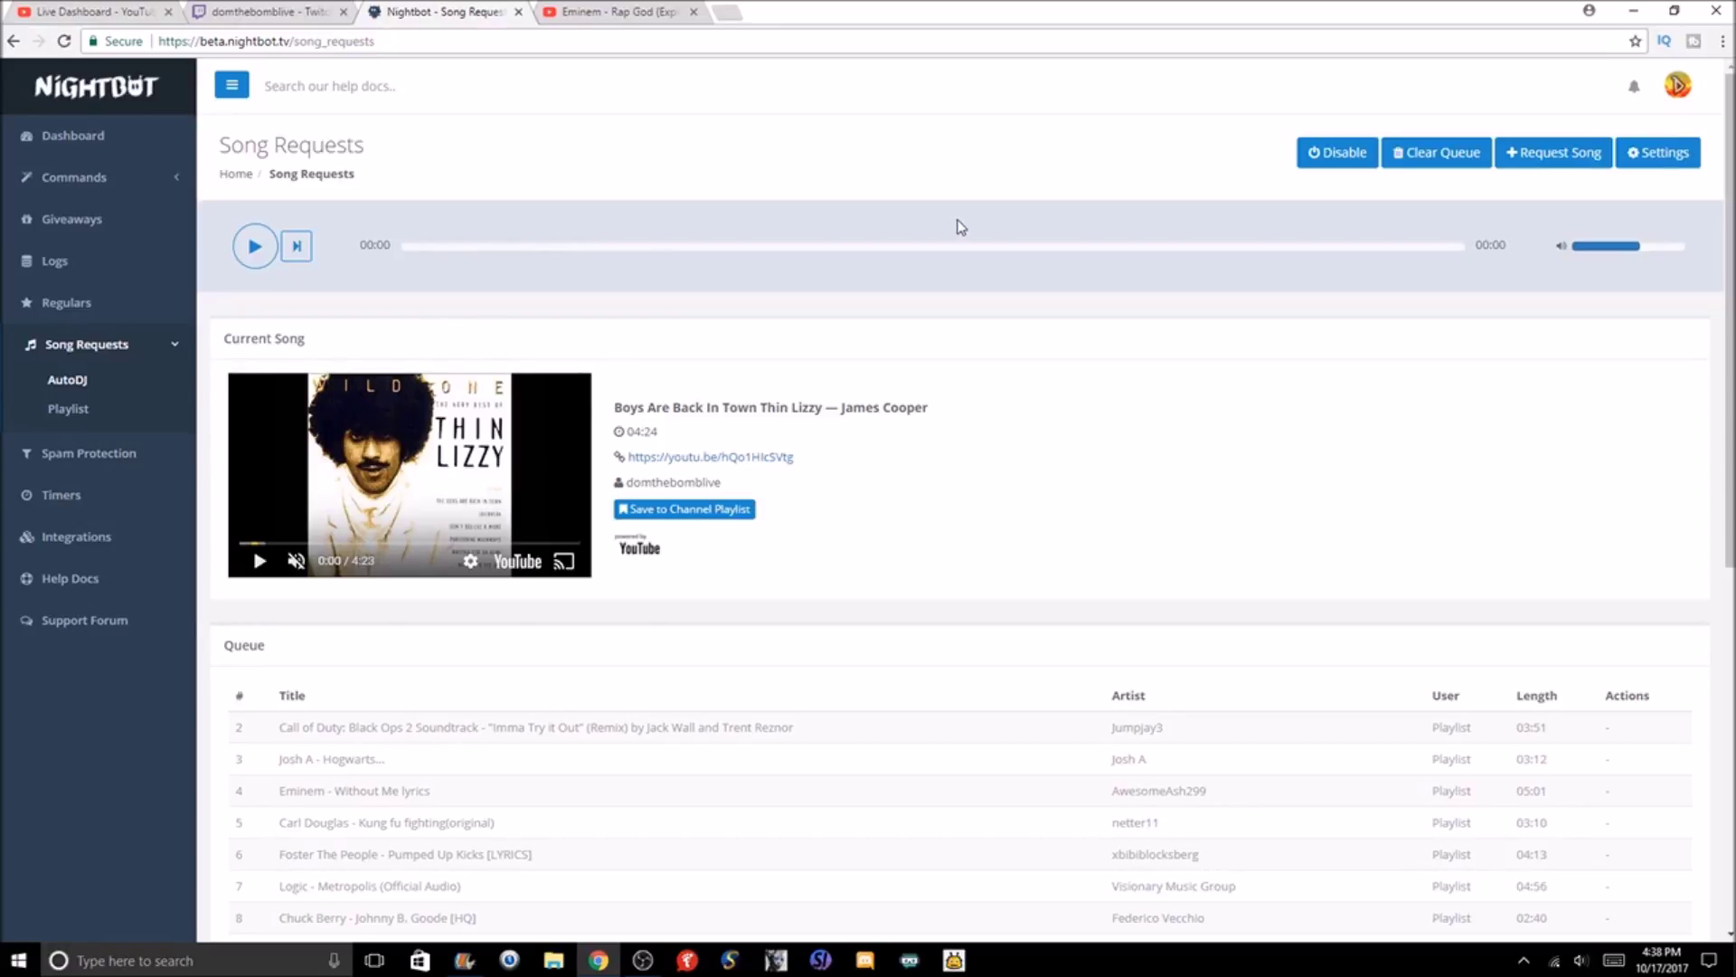
Set the AutoDJ fallback playlist to Monstercat in the song request settings and save
left_click(1648, 152)
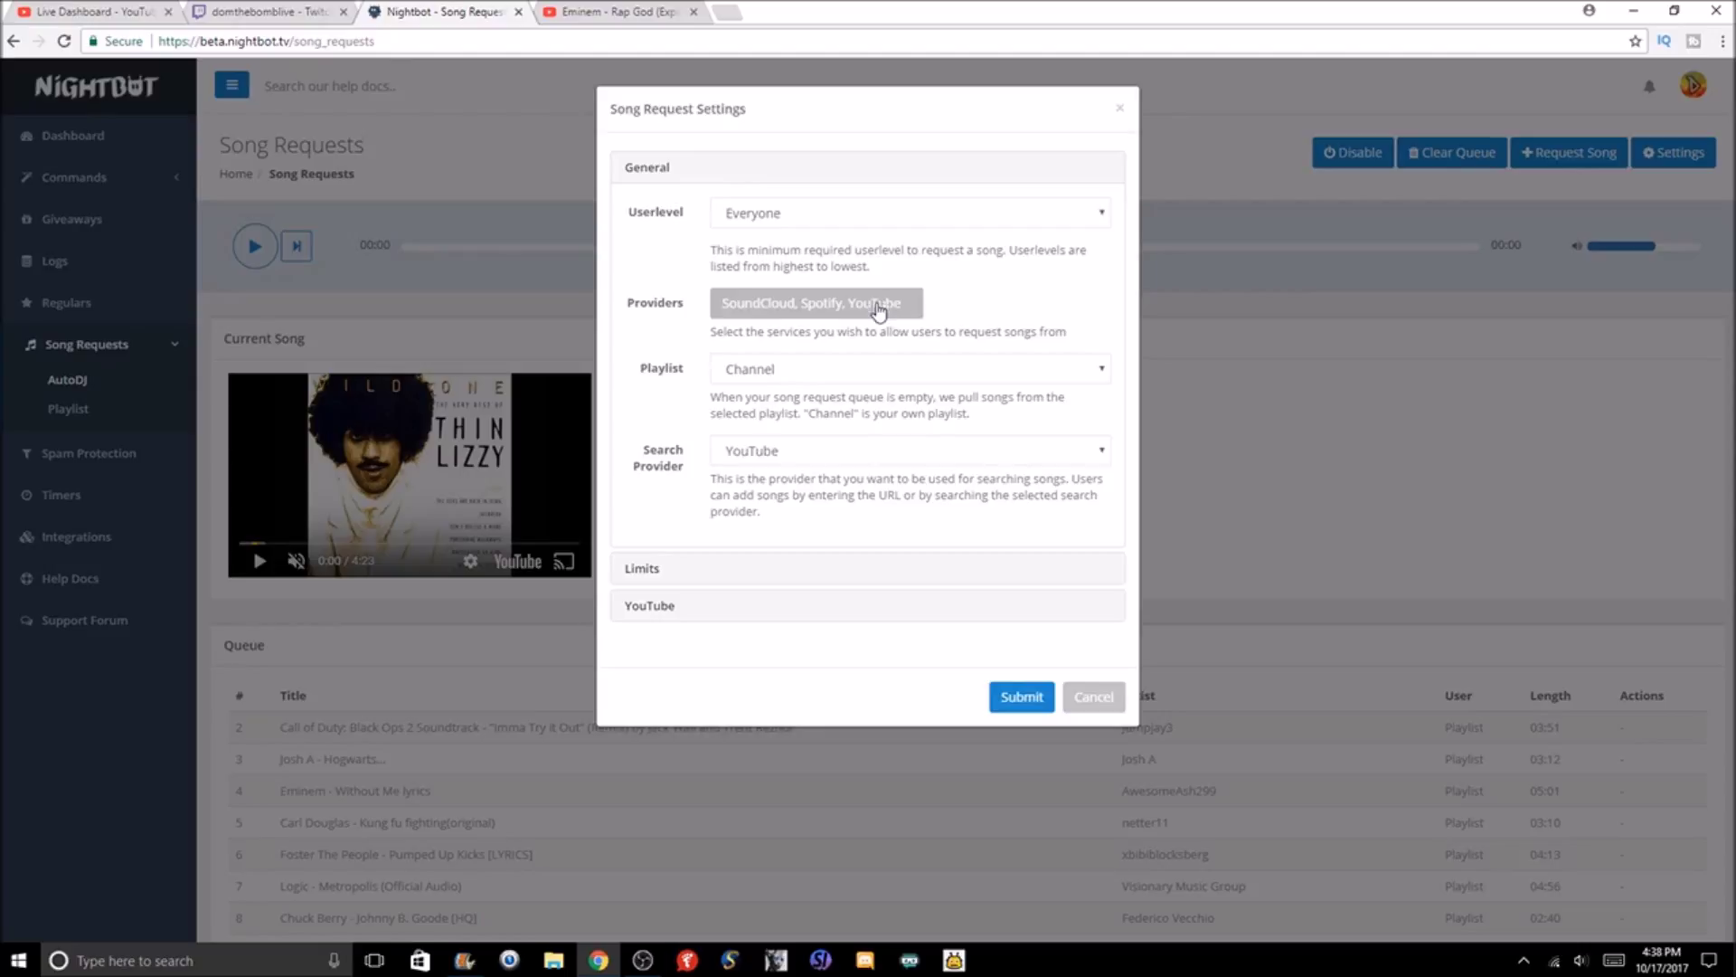
left_click(869, 368)
left_click(848, 416)
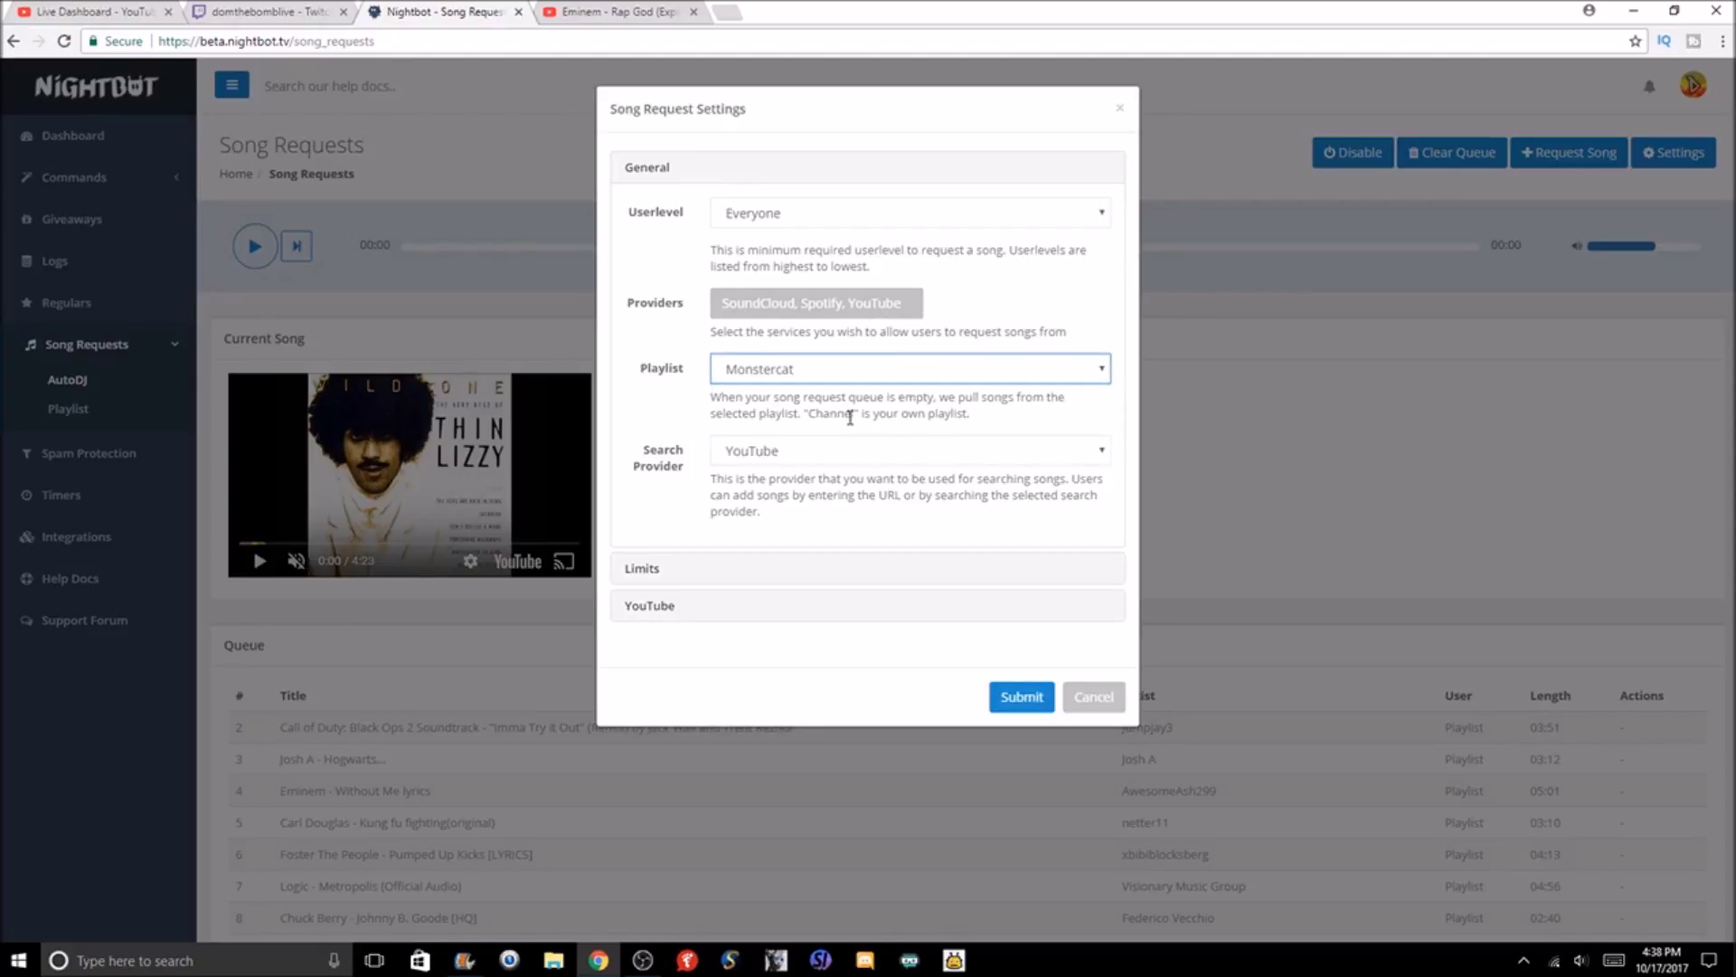
left_click(1031, 702)
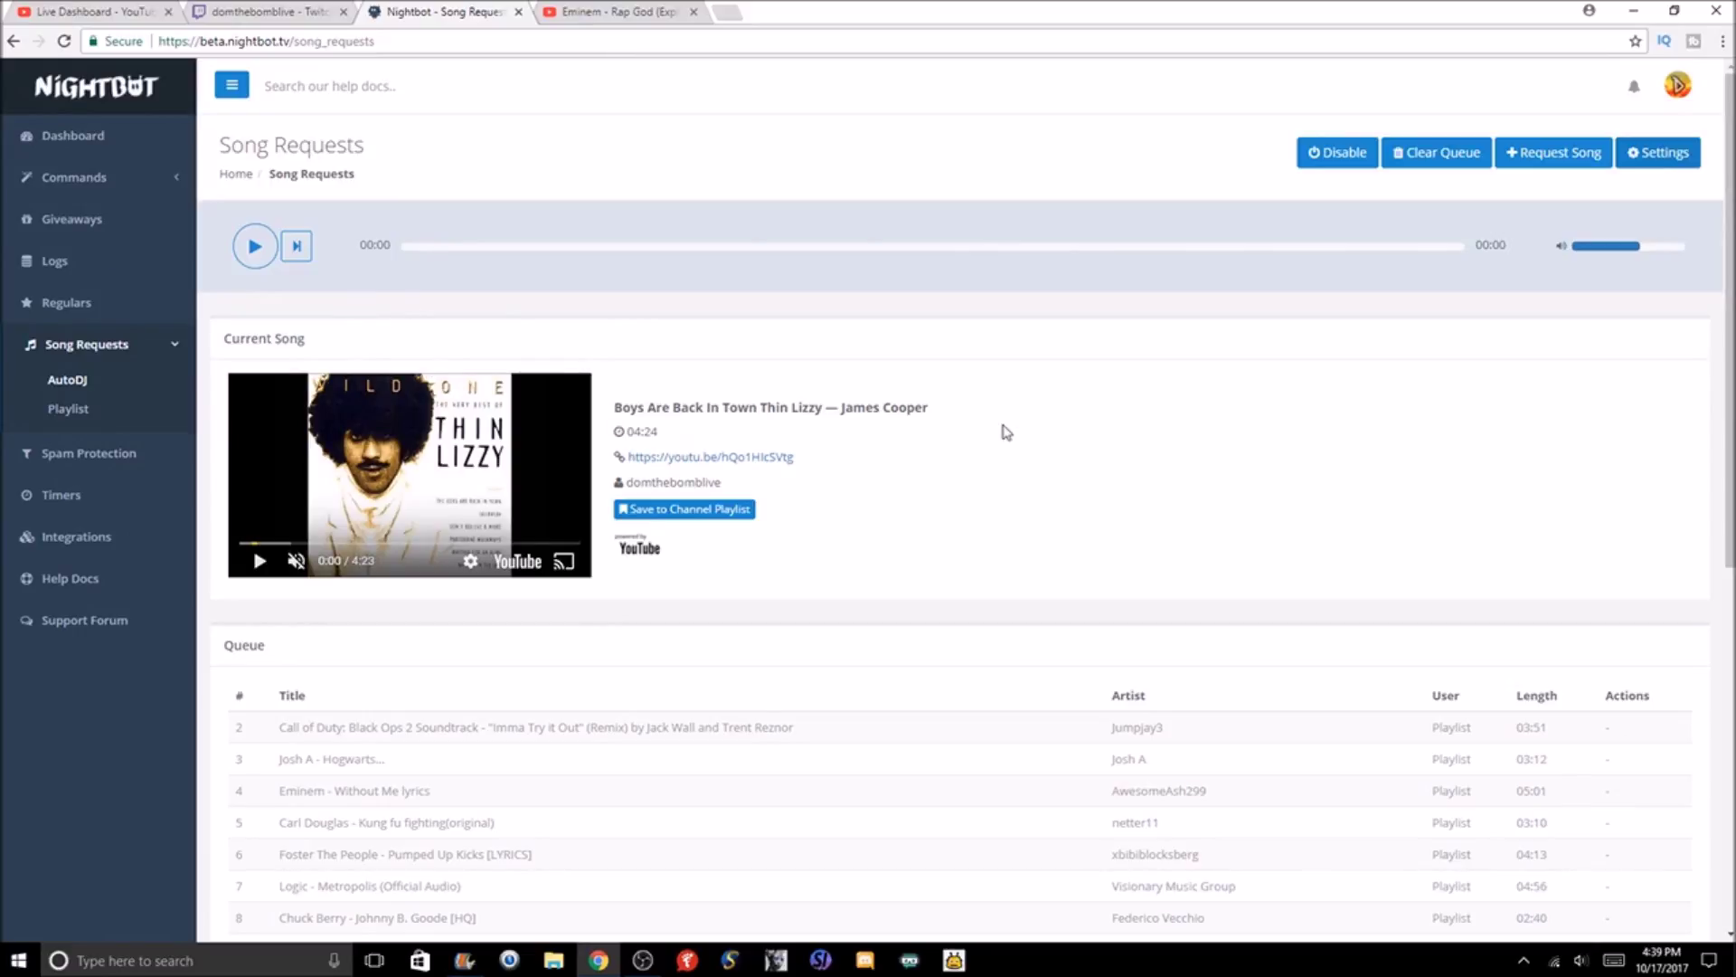
Review the settings again: requester level Everyone and the Channel playlist option
left_click(1646, 154)
left_click(934, 217)
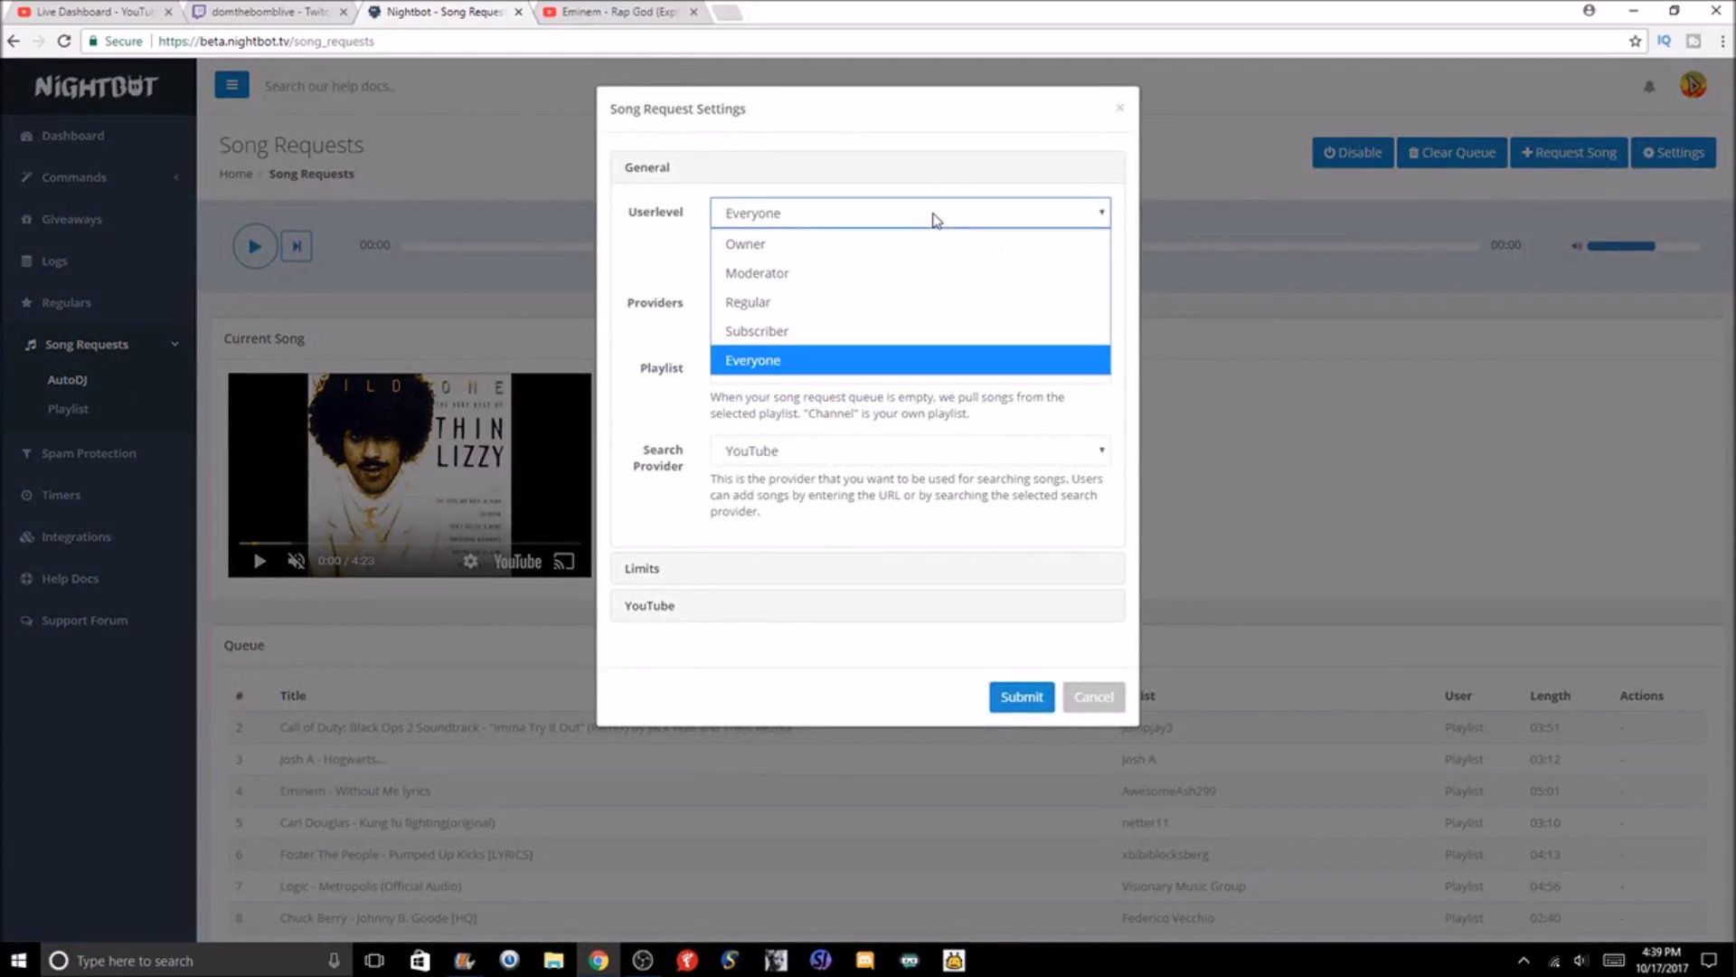
left_click(934, 217)
left_click(893, 371)
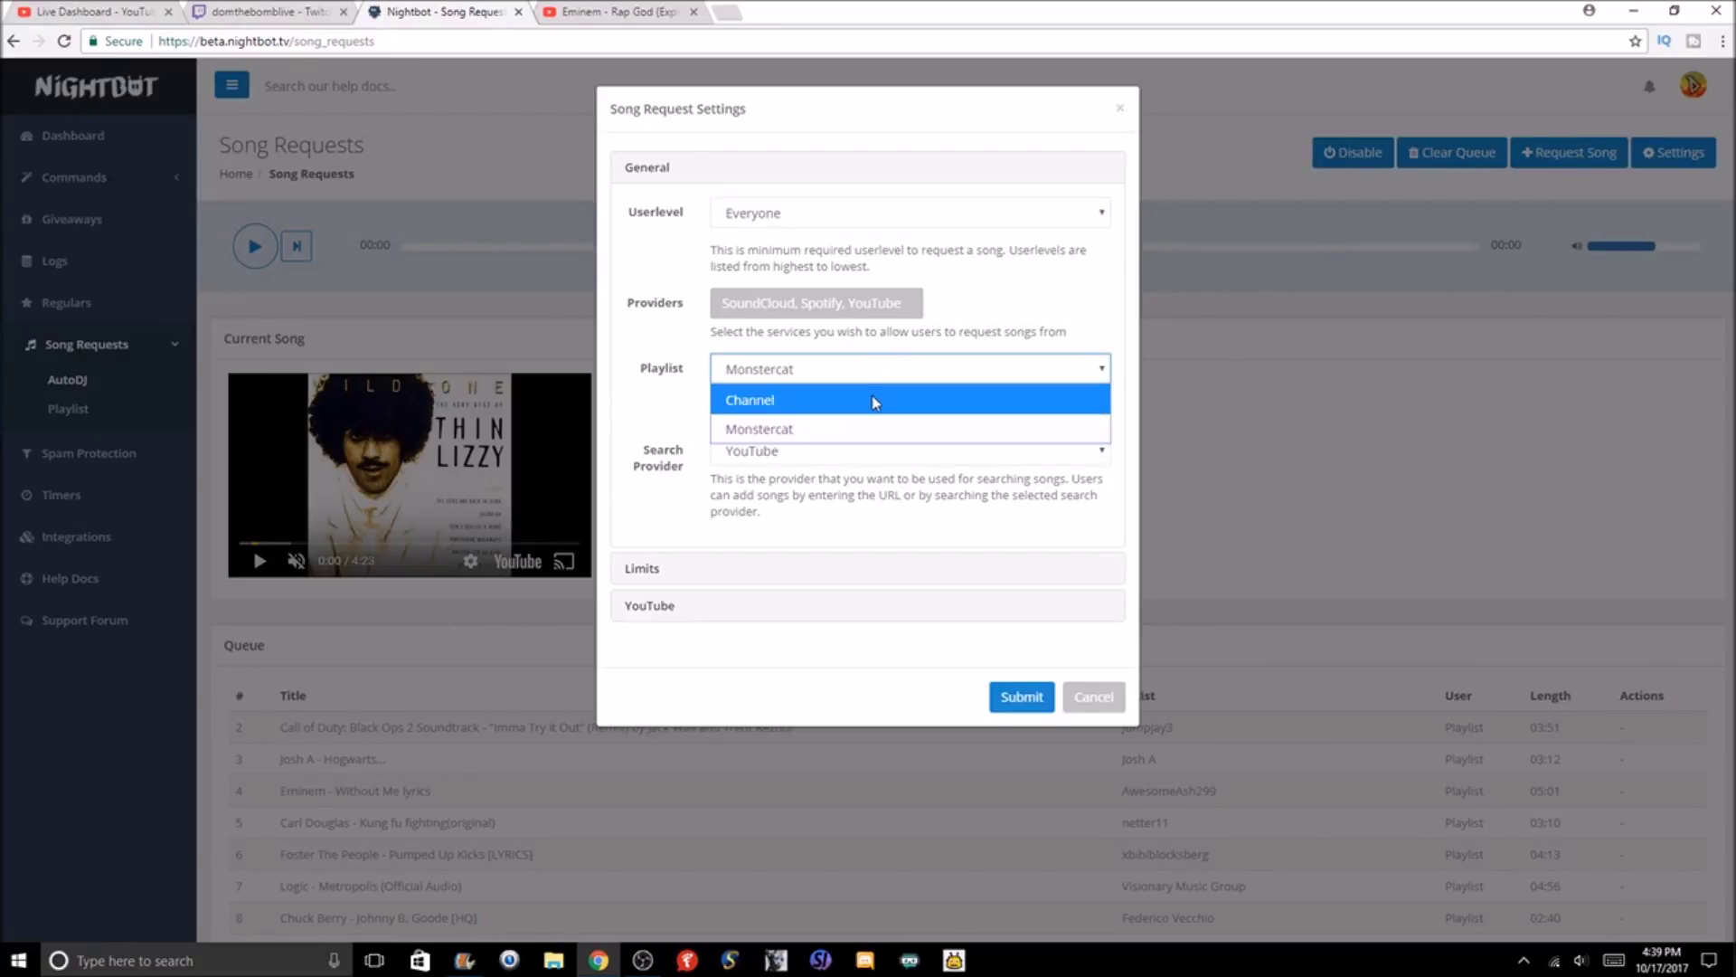
left_click(876, 399)
Close the settings without saving and log out of Nightbot
left_click(1488, 405)
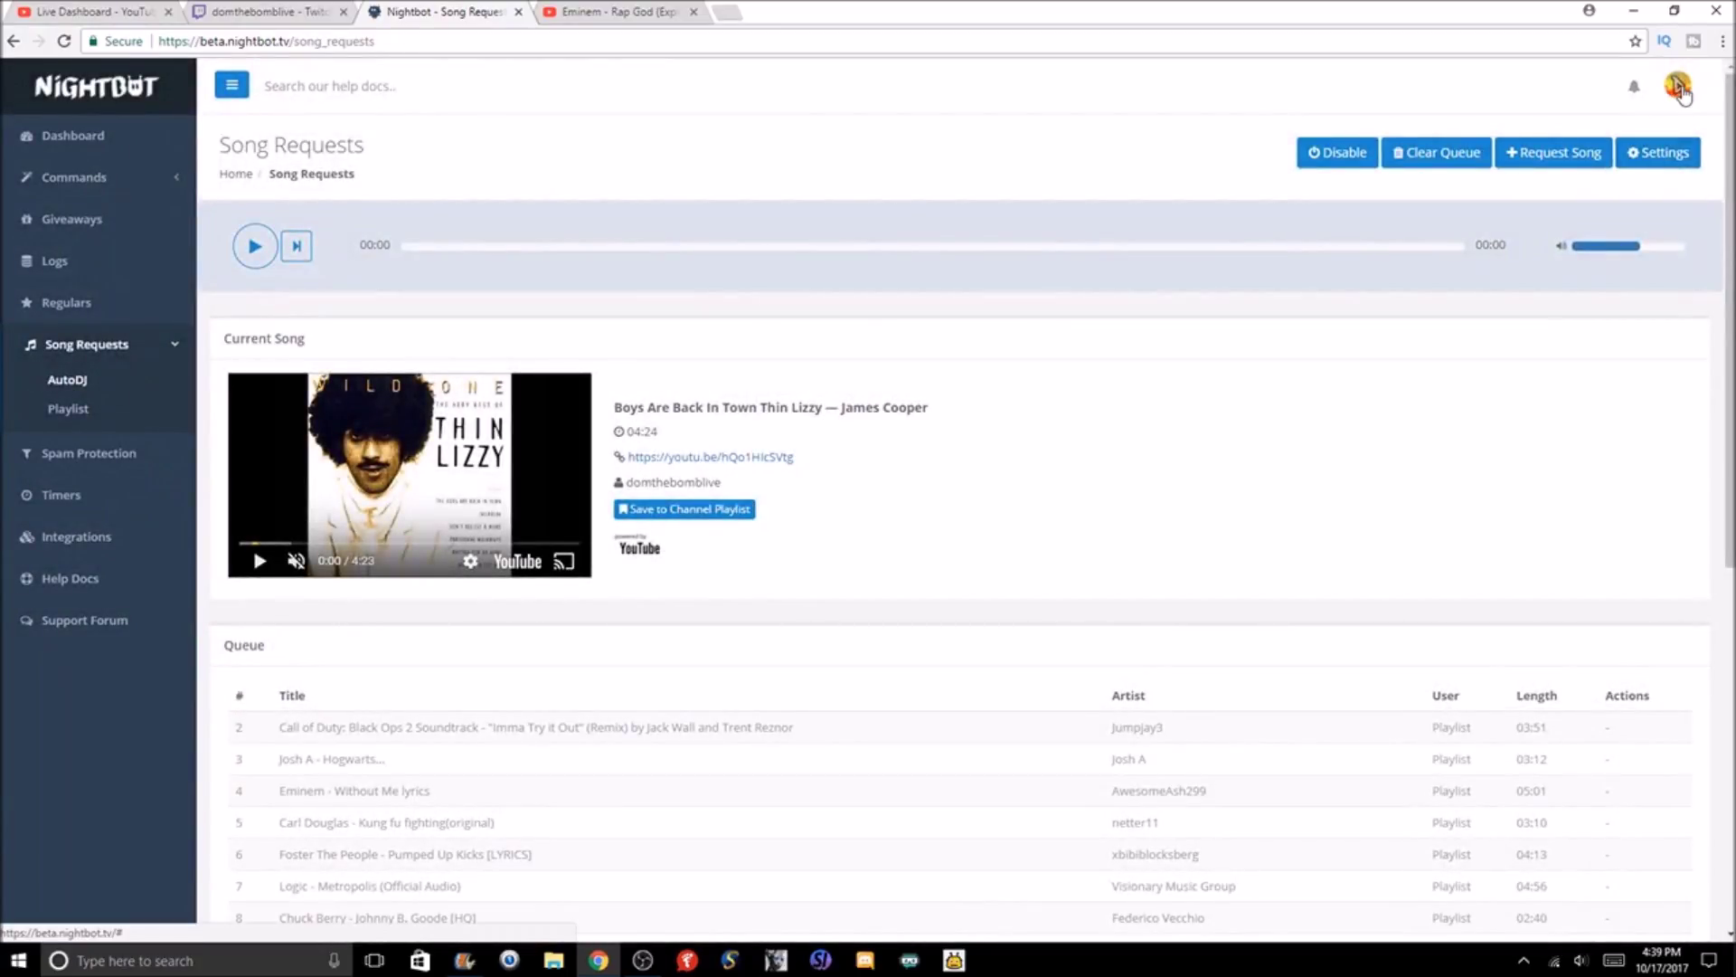
left_click(1678, 87)
left_click(1602, 214)
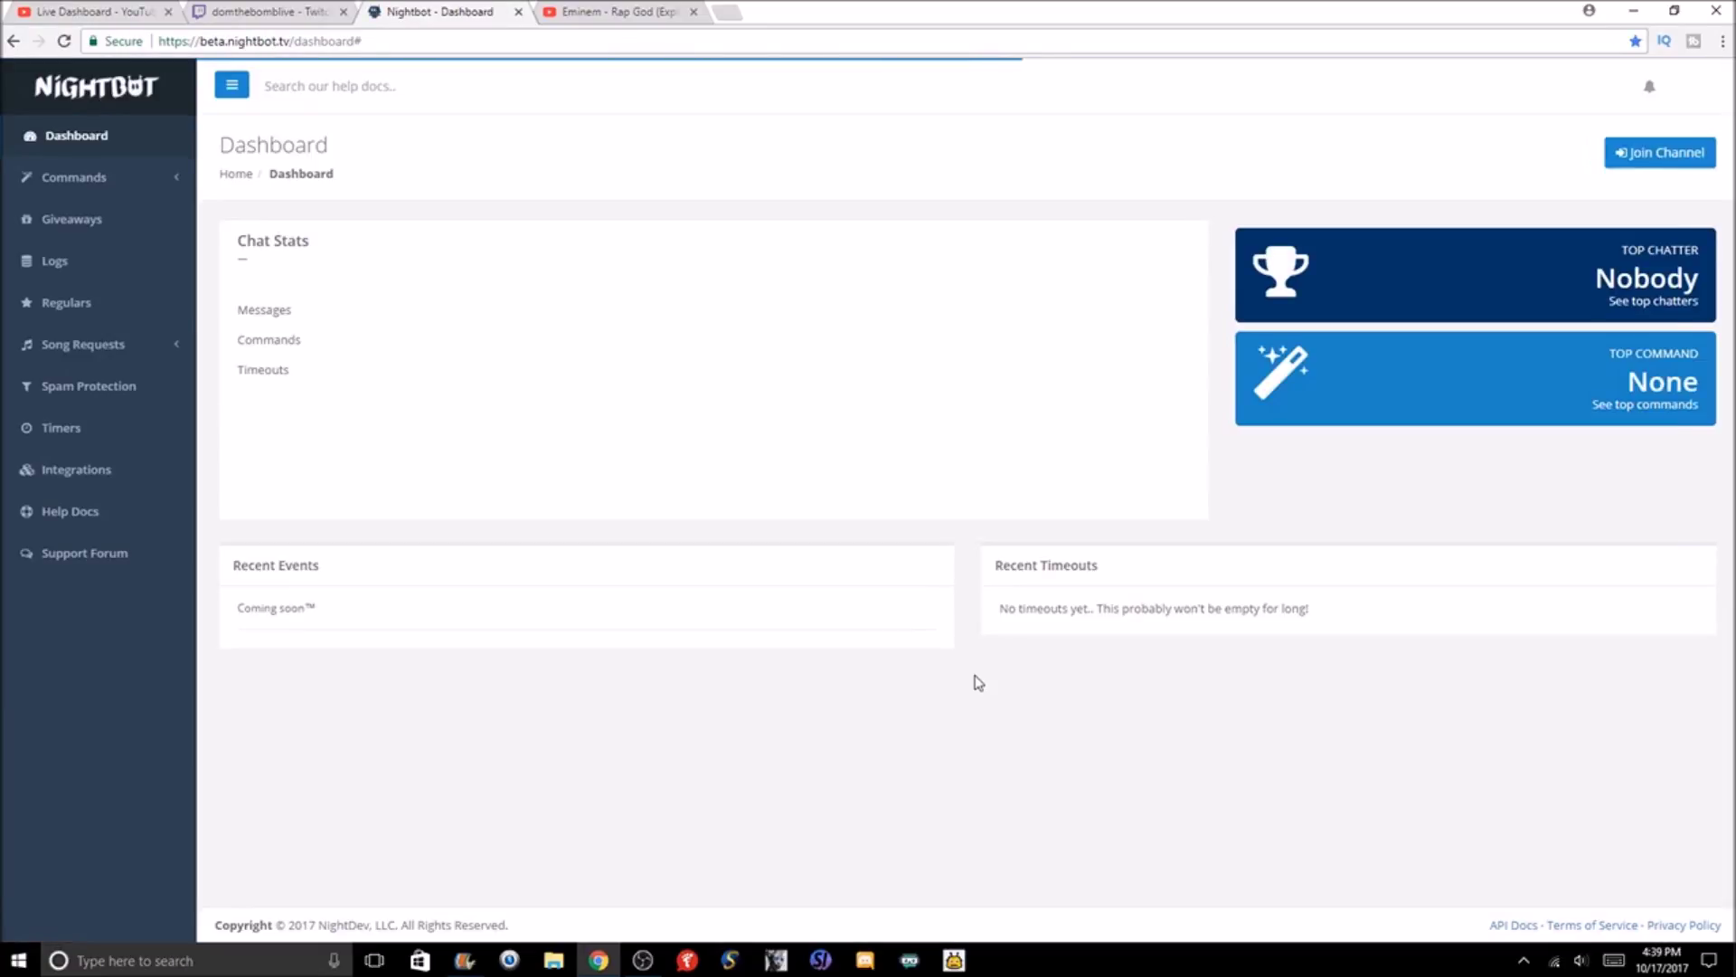
Open the AutoDJ song requests page and pause the current song, 'Project 46 - Ekho'
left_click(155, 358)
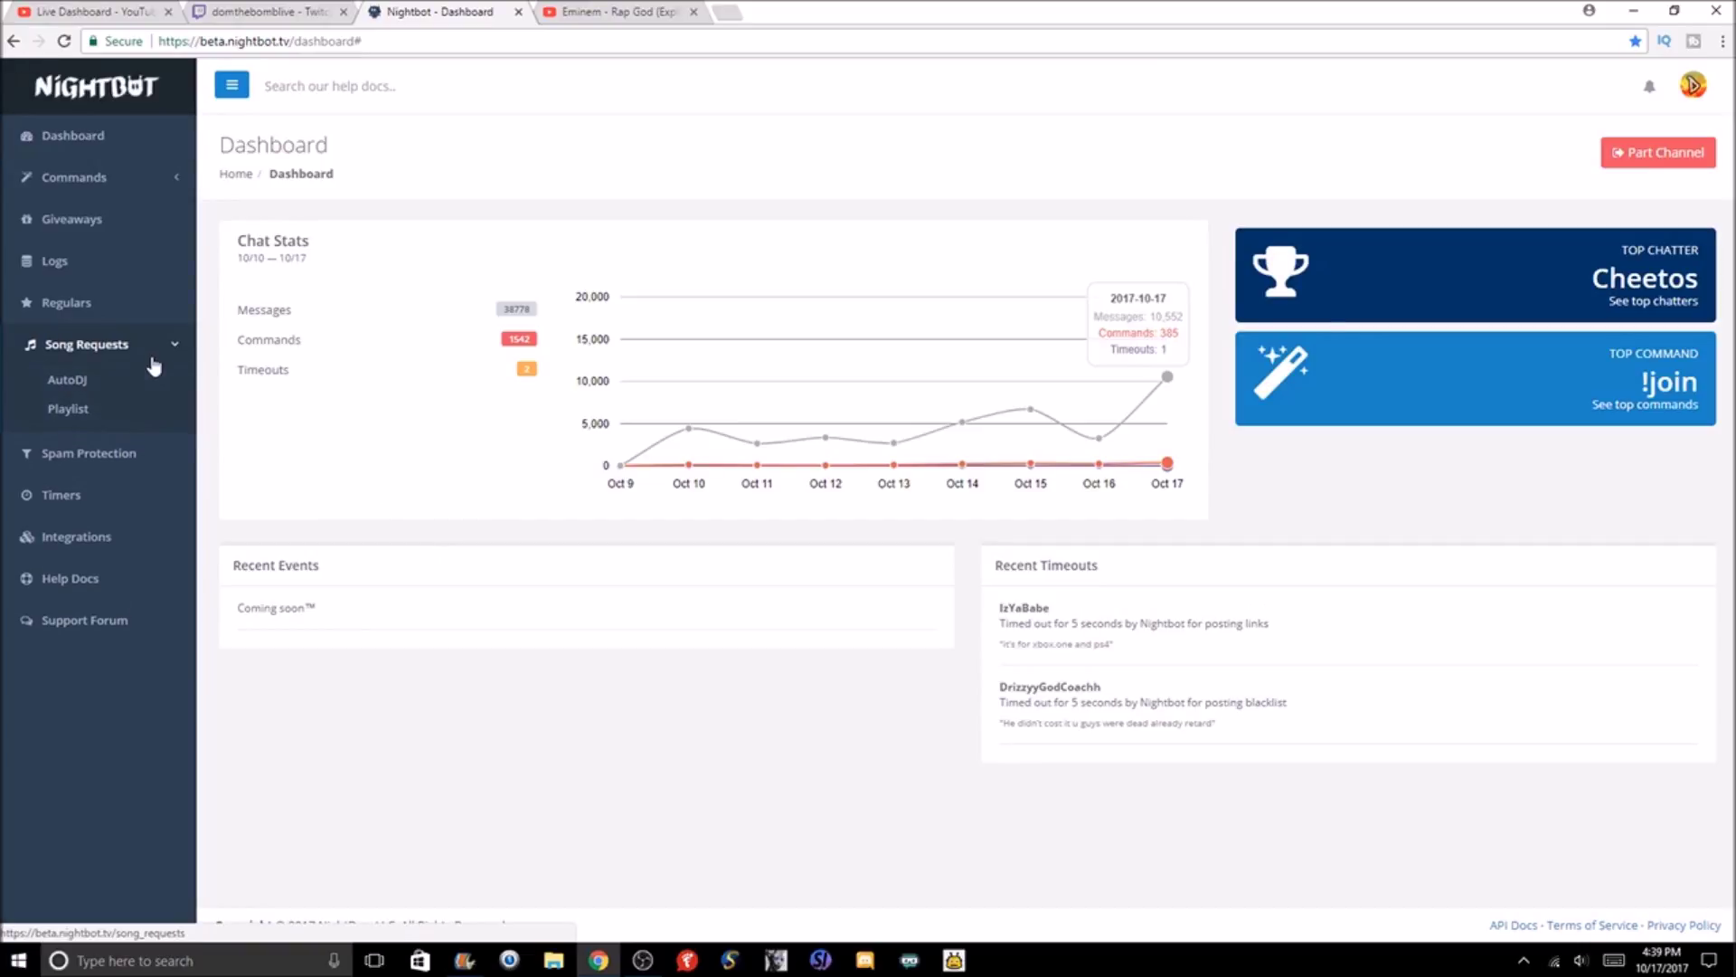
left_click(145, 379)
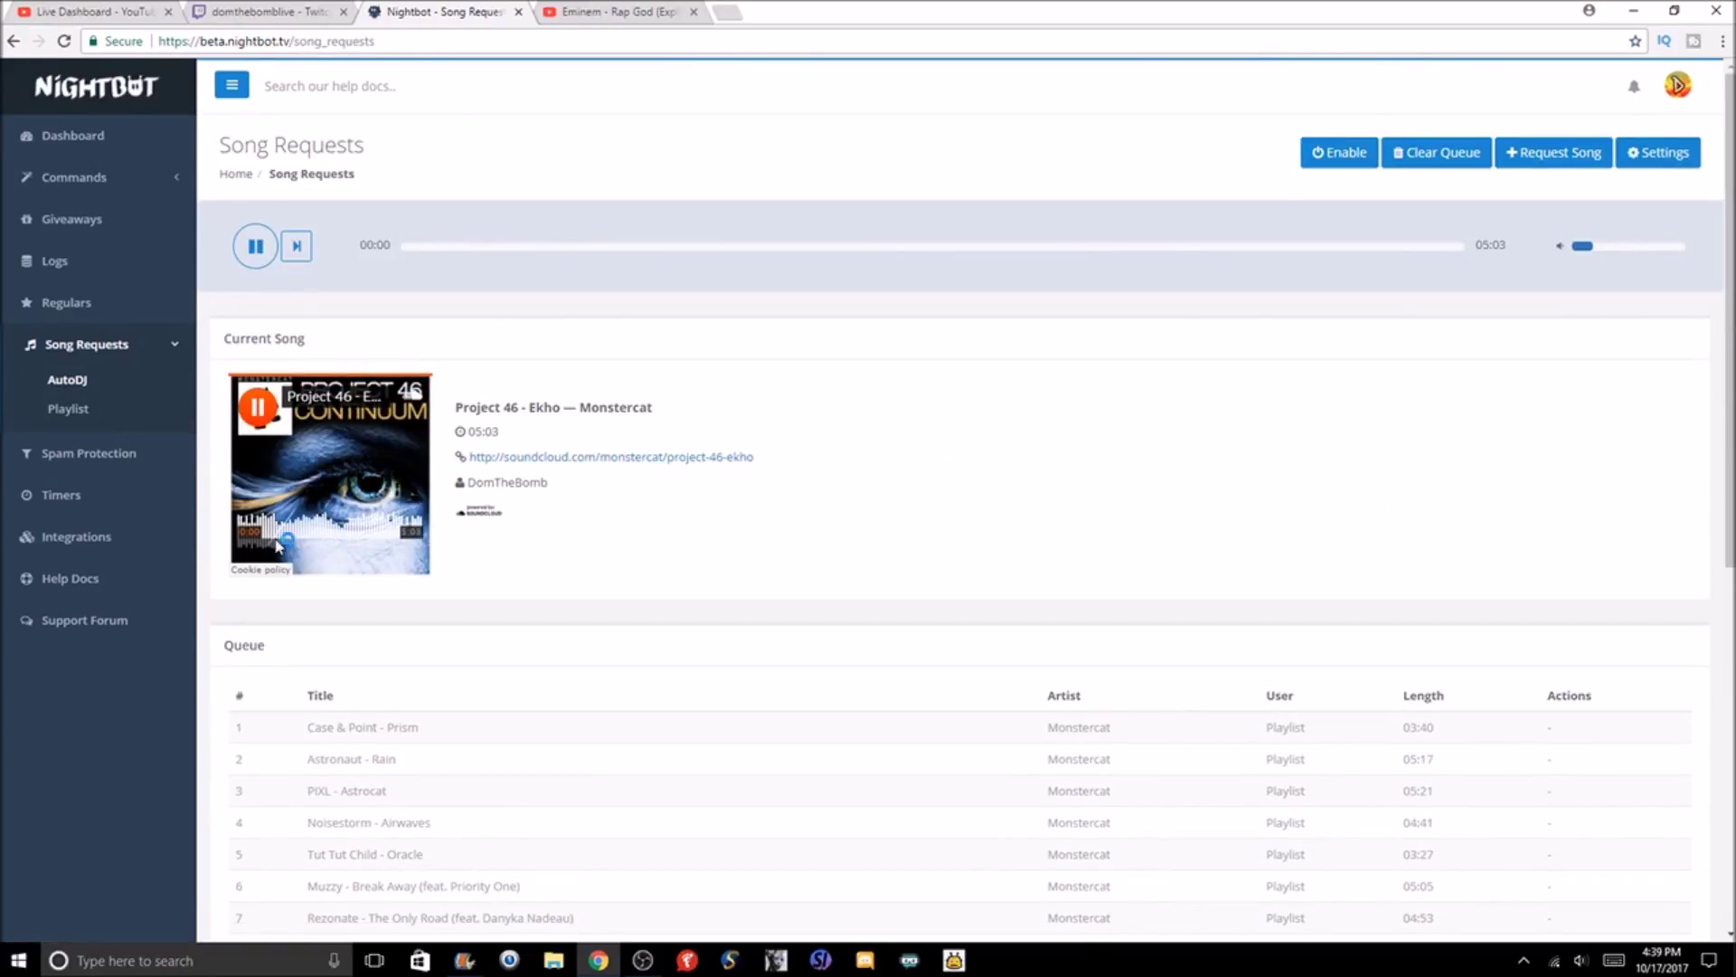
left_click(255, 258)
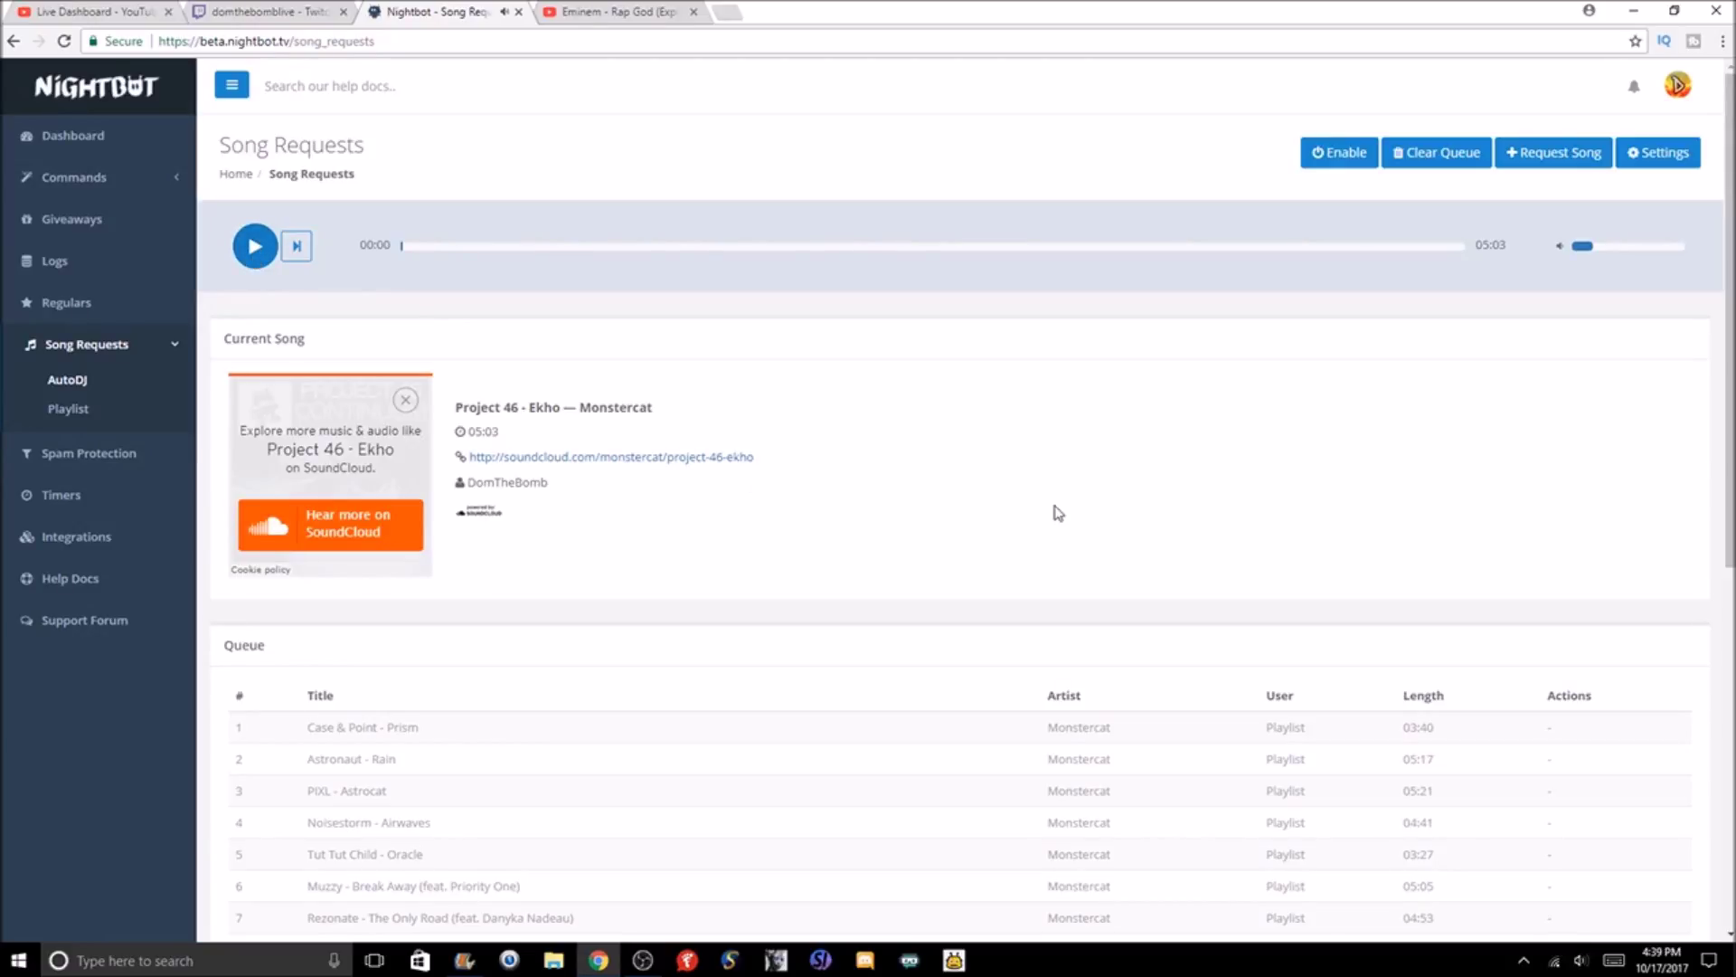
Scroll through the queue of Monstercat tracks
scroll(959, 497, "down", 3)
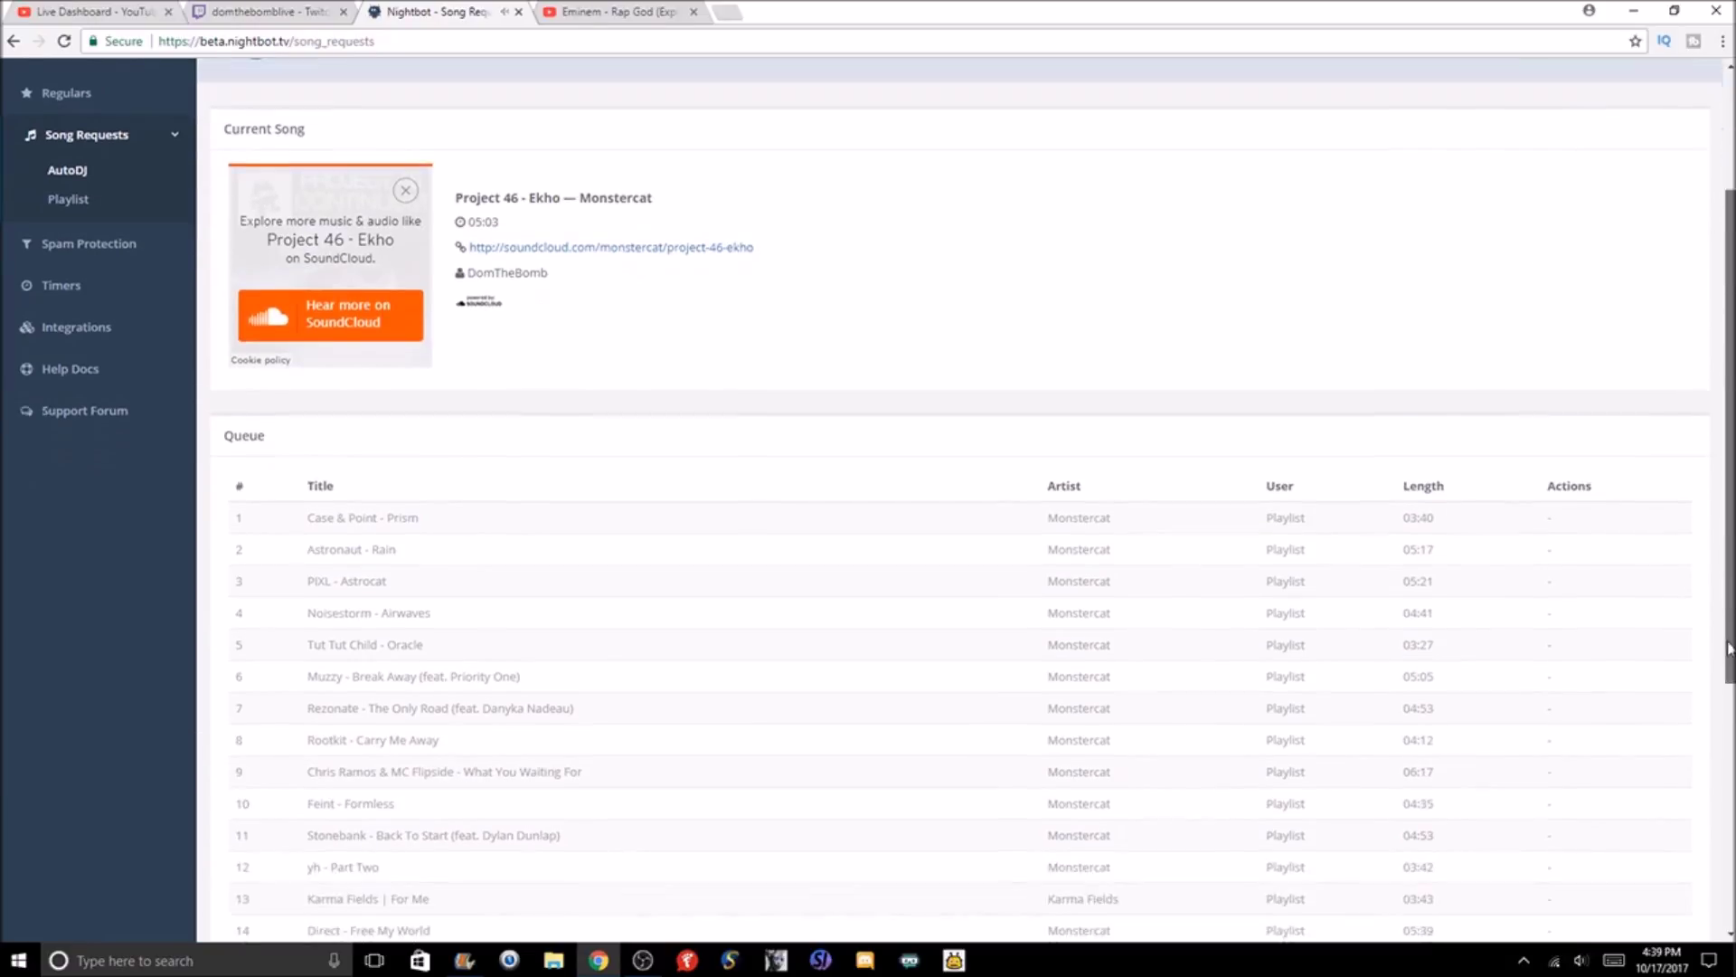
scroll(958, 497, "up", 2)
scroll(1730, 662, "down", 5)
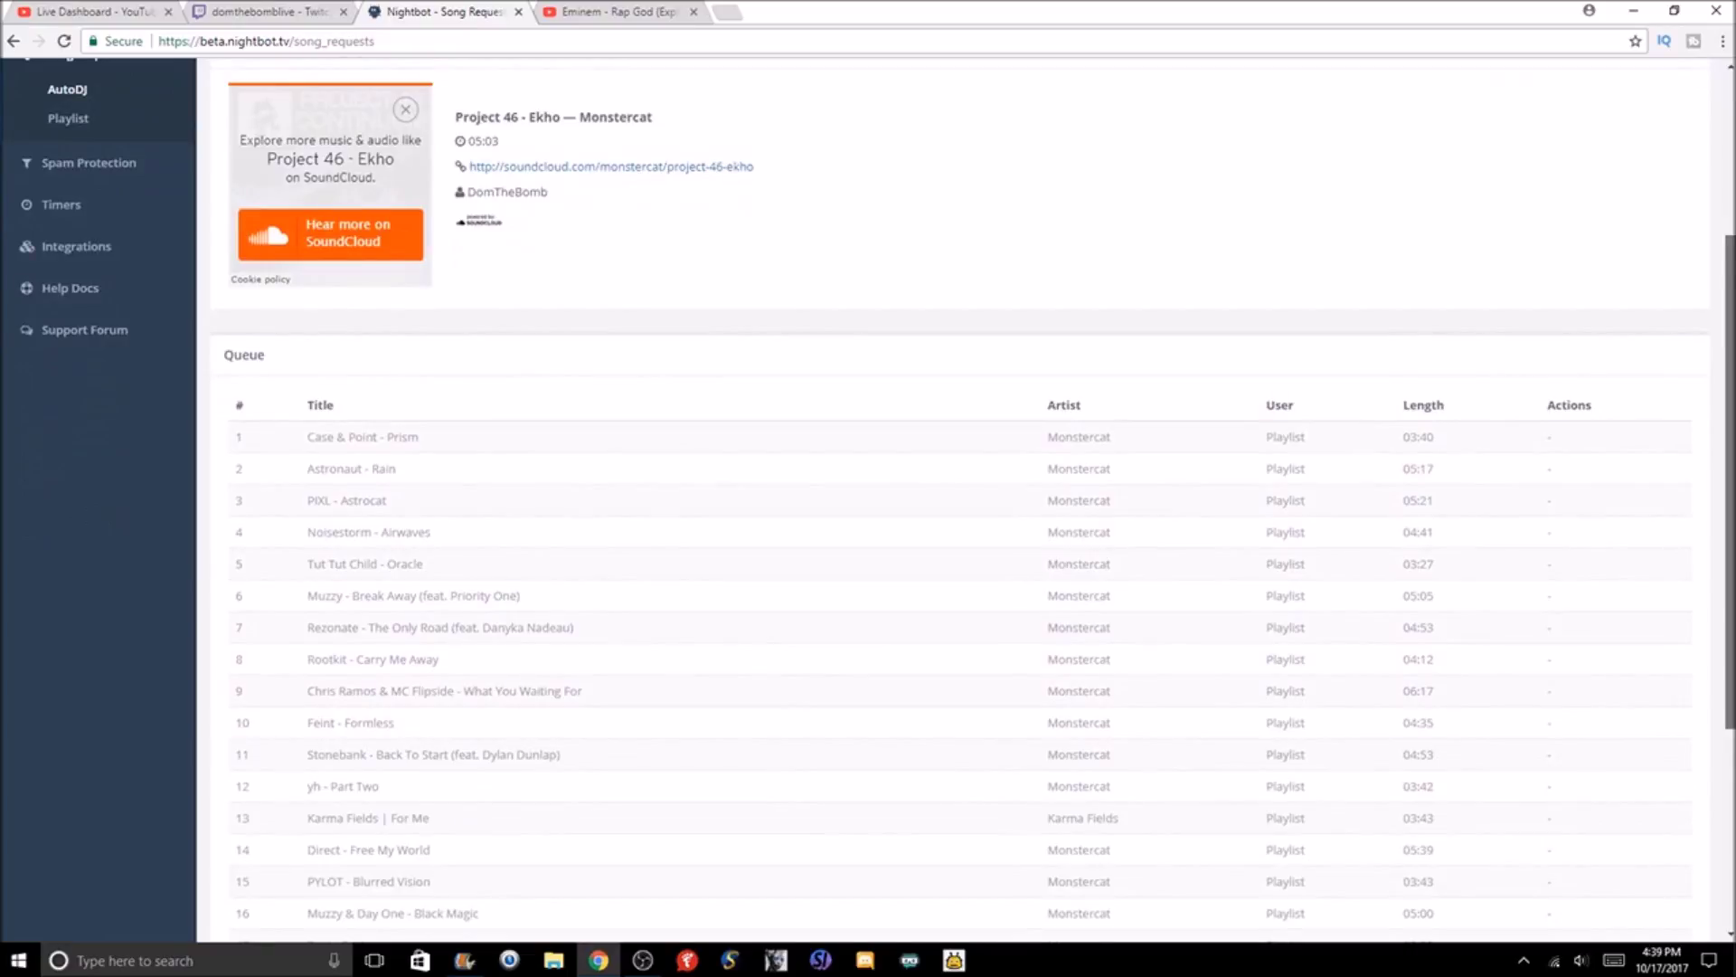
scroll(1730, 663, "up", 3)
scroll(1730, 663, "up", 3)
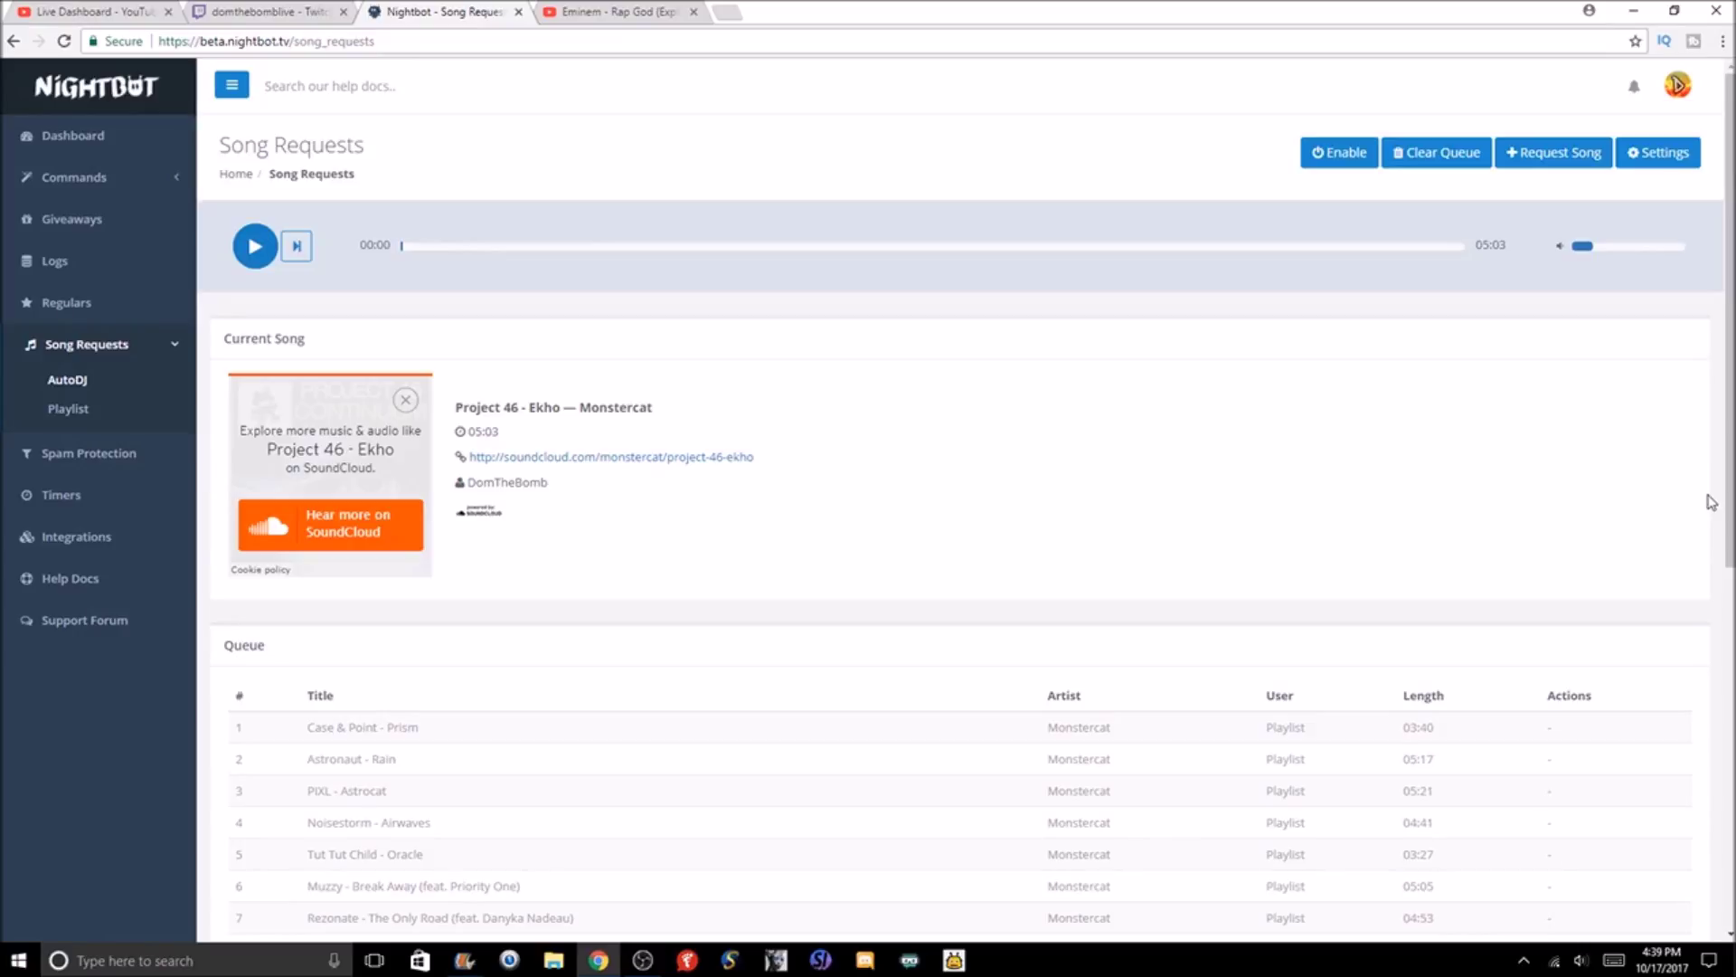
left_click_drag(1730, 479, 1690, 500)
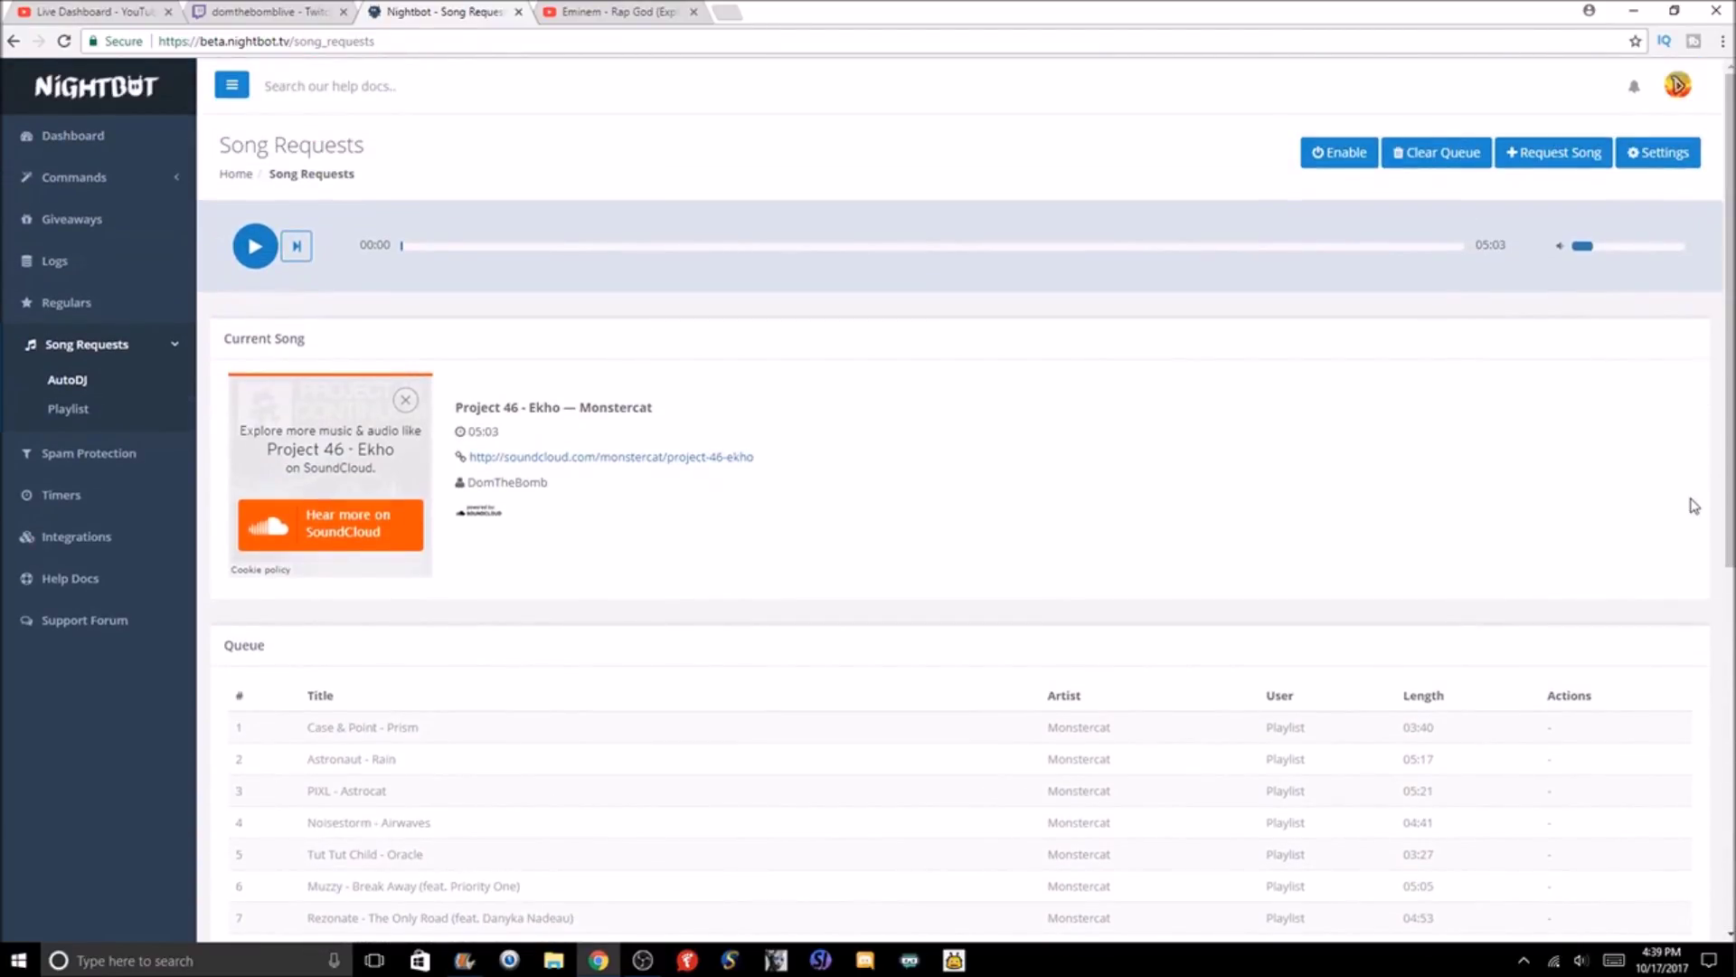